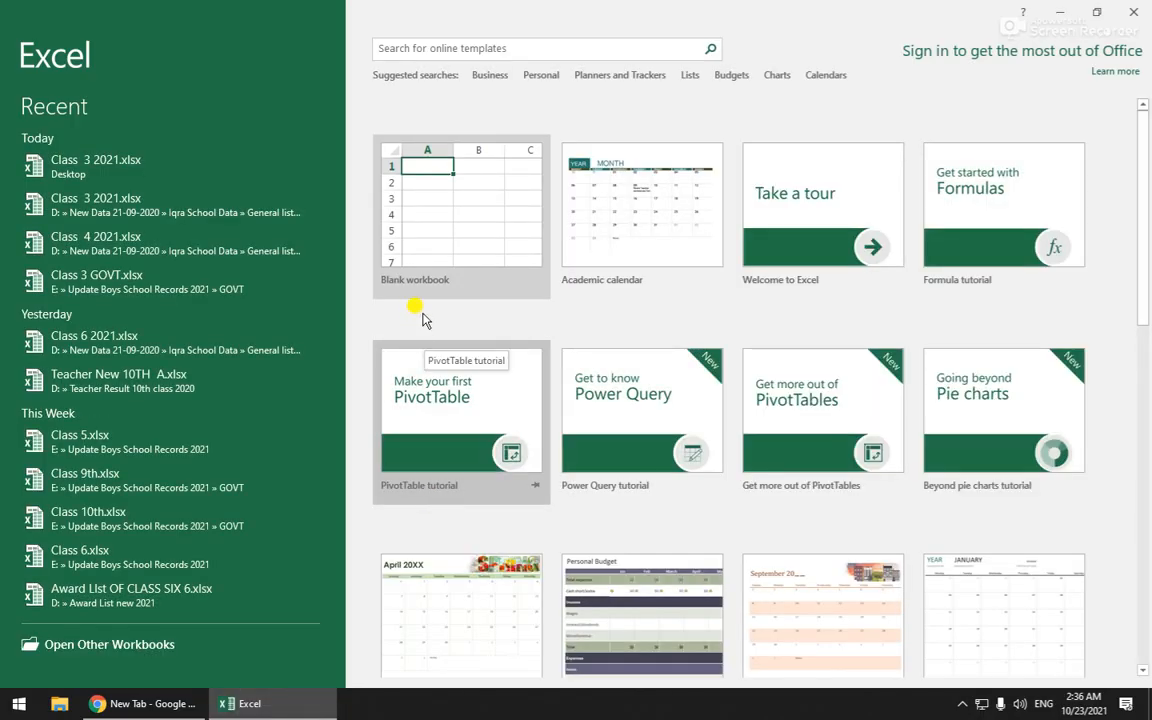
# In a new blank workbook, merge and center cells C1:H2 and enter the title ABC
pyautogui.click(458, 226)
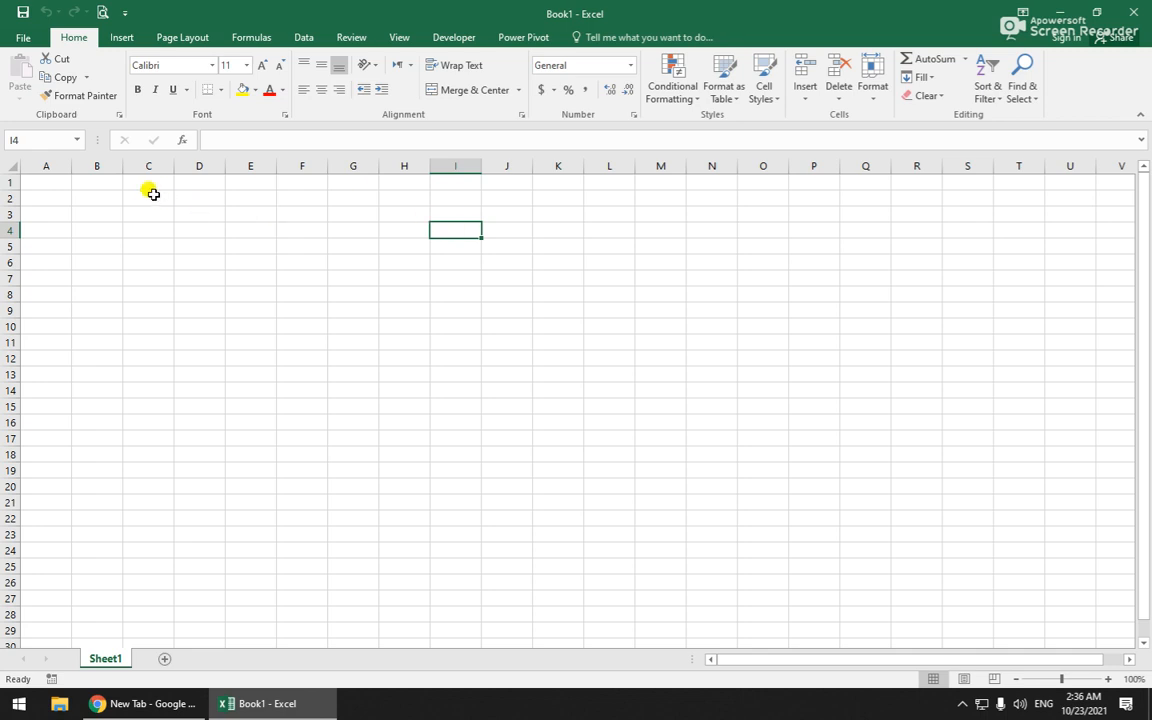
pyautogui.moveTo(142, 188); pyautogui.dragTo(398, 198)
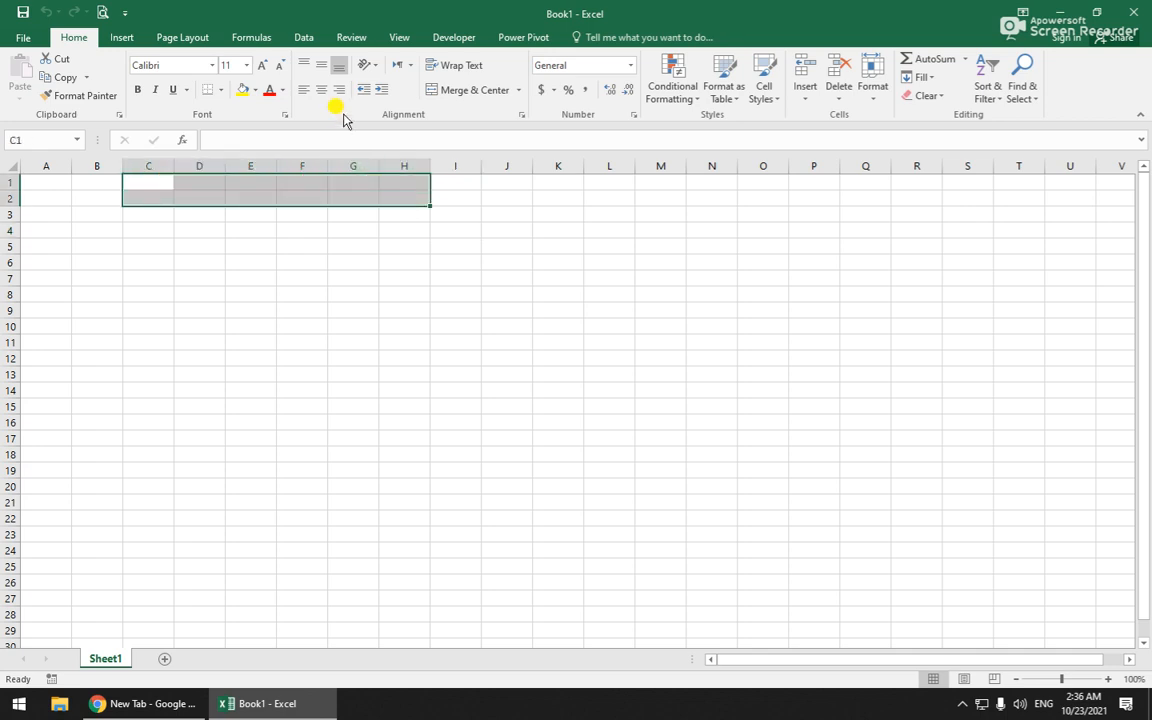
pyautogui.click(467, 91)
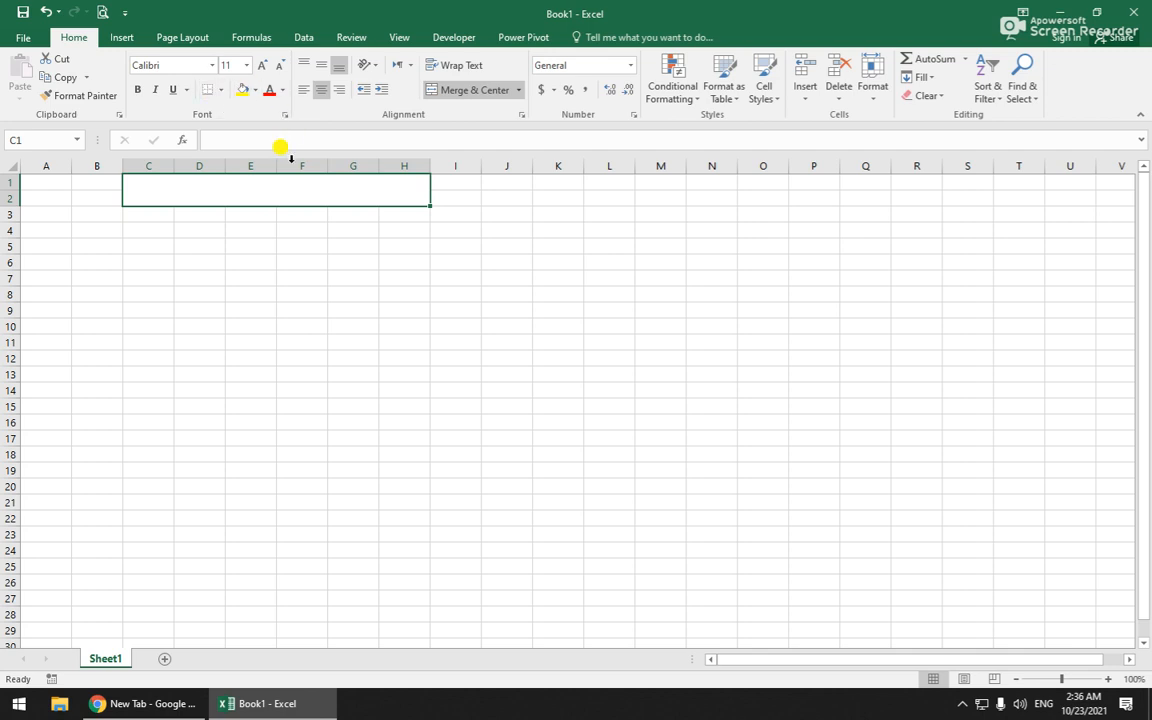
pyautogui.doubleClick(287, 194)
pyautogui.write('ABC')
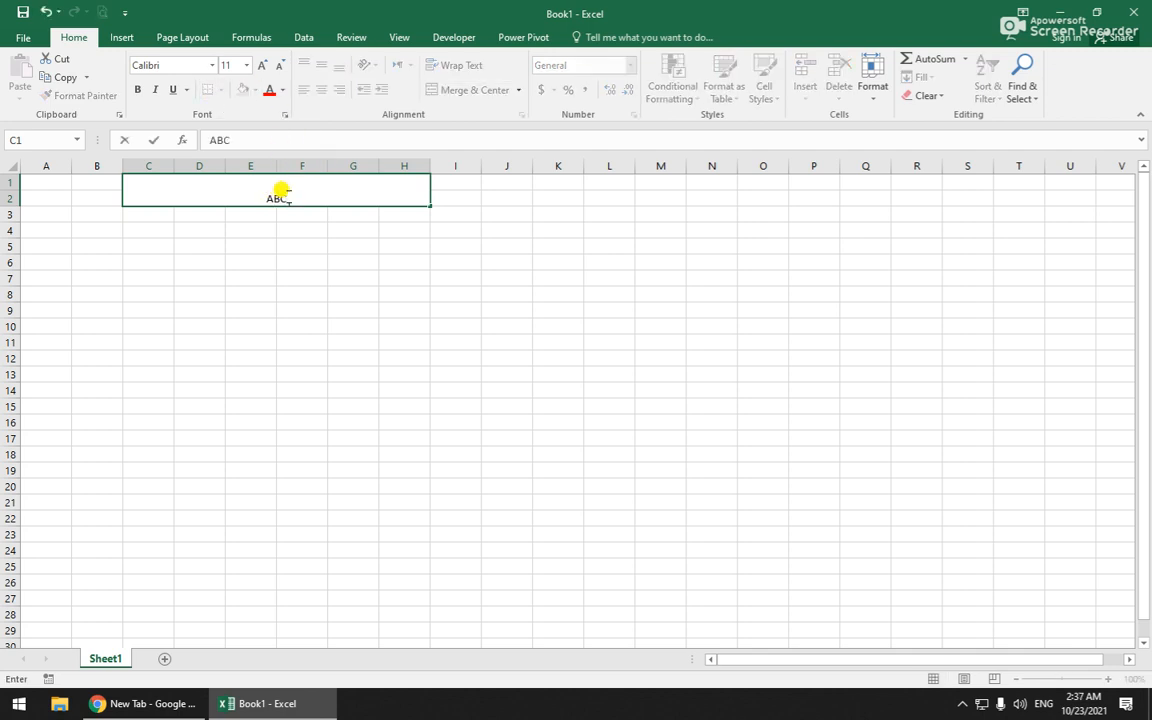
pyautogui.click(358, 231)
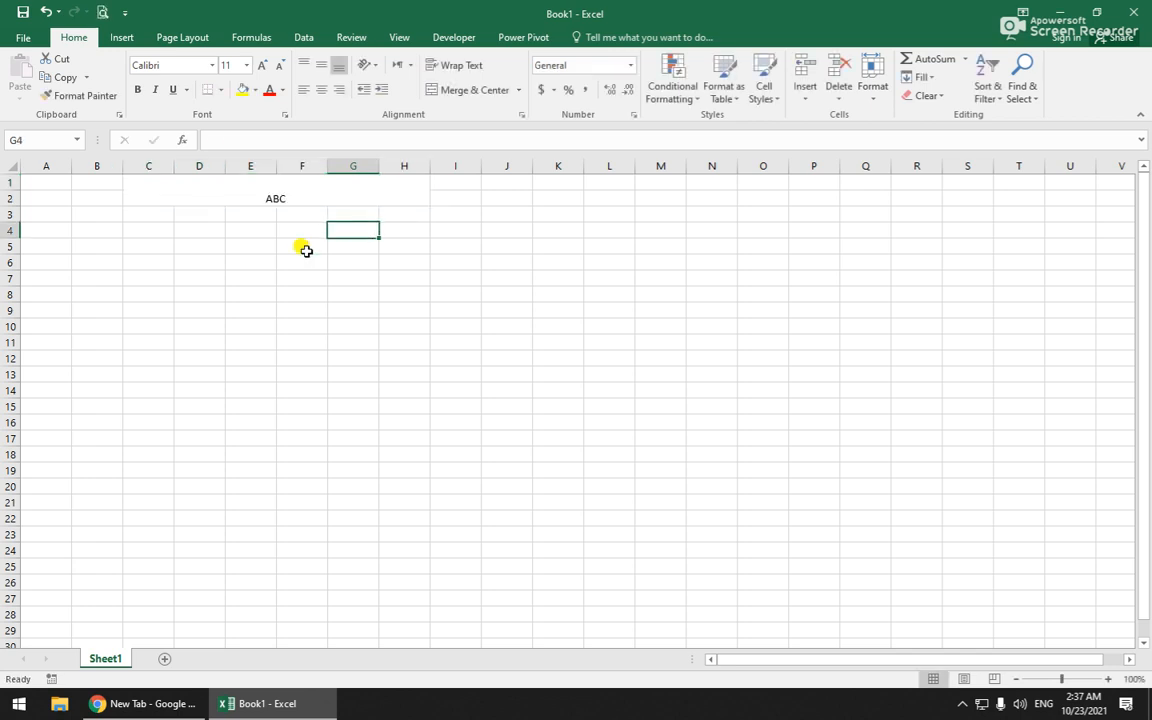
# Align the ABC title vertically to the middle of its merged cell
pyautogui.click(281, 204)
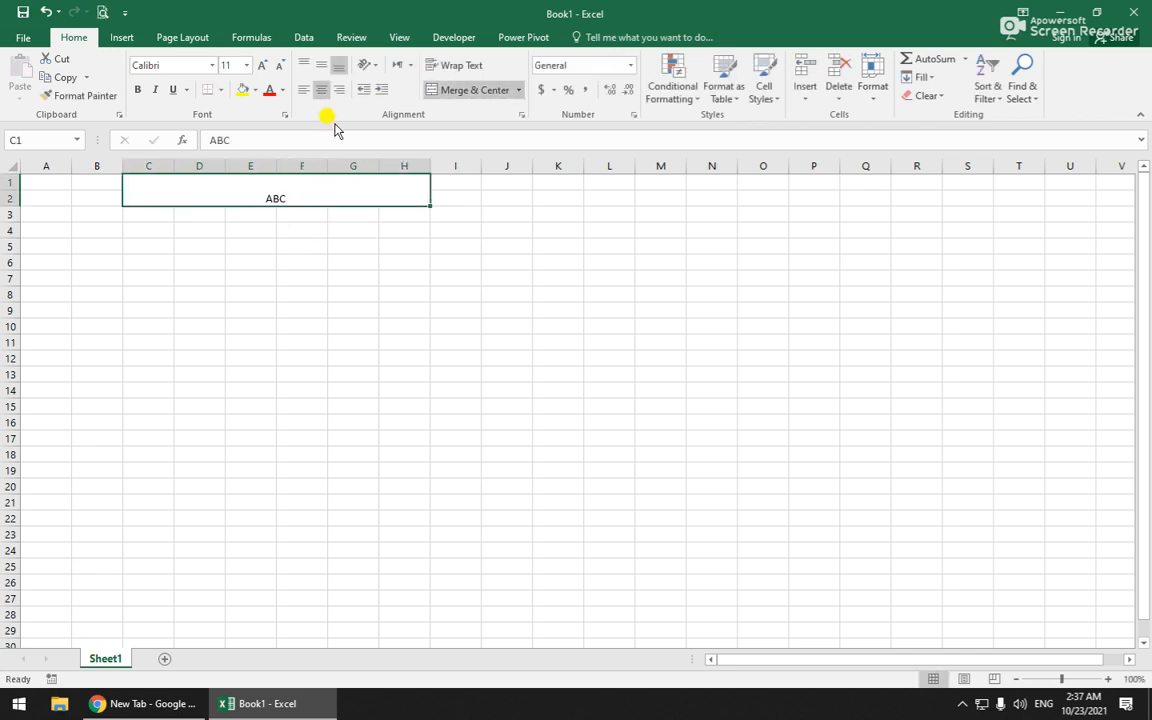
pyautogui.click(320, 65)
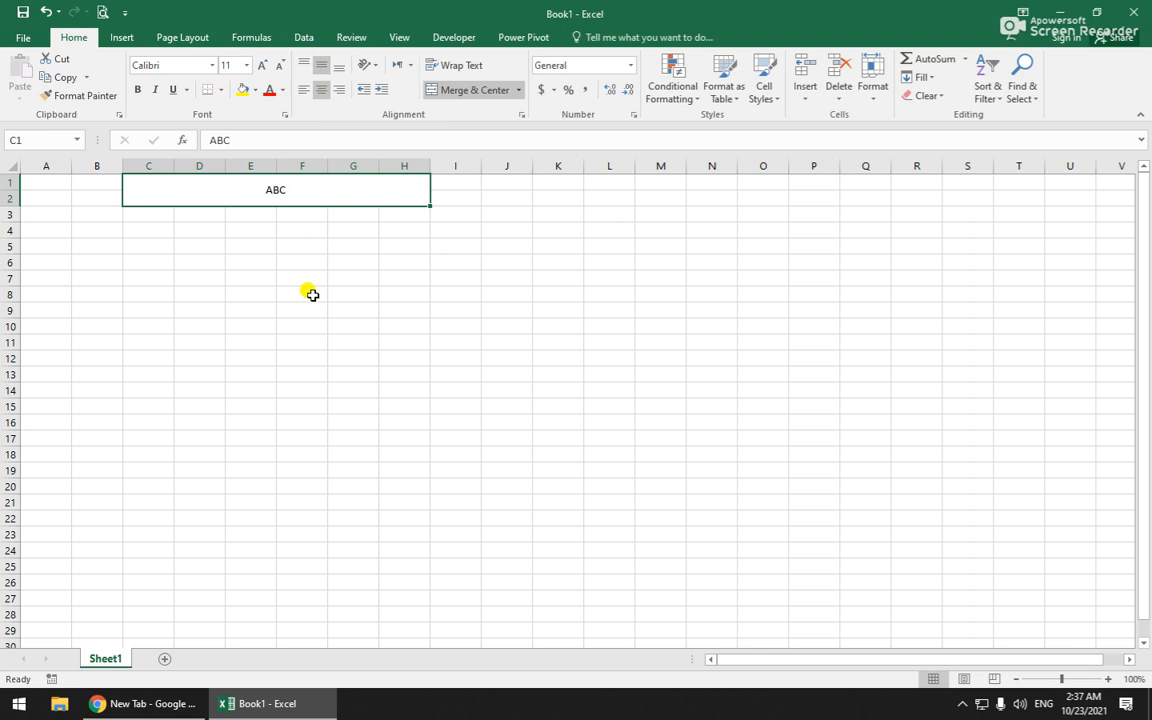
pyautogui.click(276, 357)
# Merge and center cells C3:H3 below the title and enter Adress
pyautogui.moveTo(140, 212); pyautogui.dragTo(408, 210)
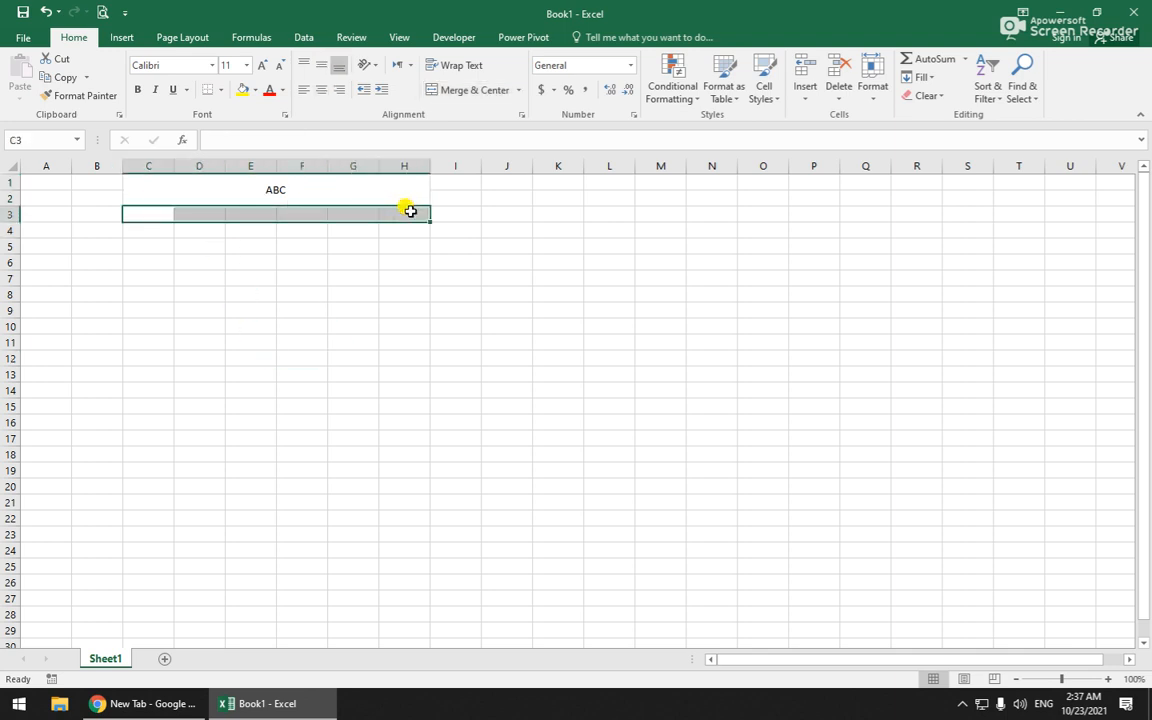
pyautogui.click(482, 94)
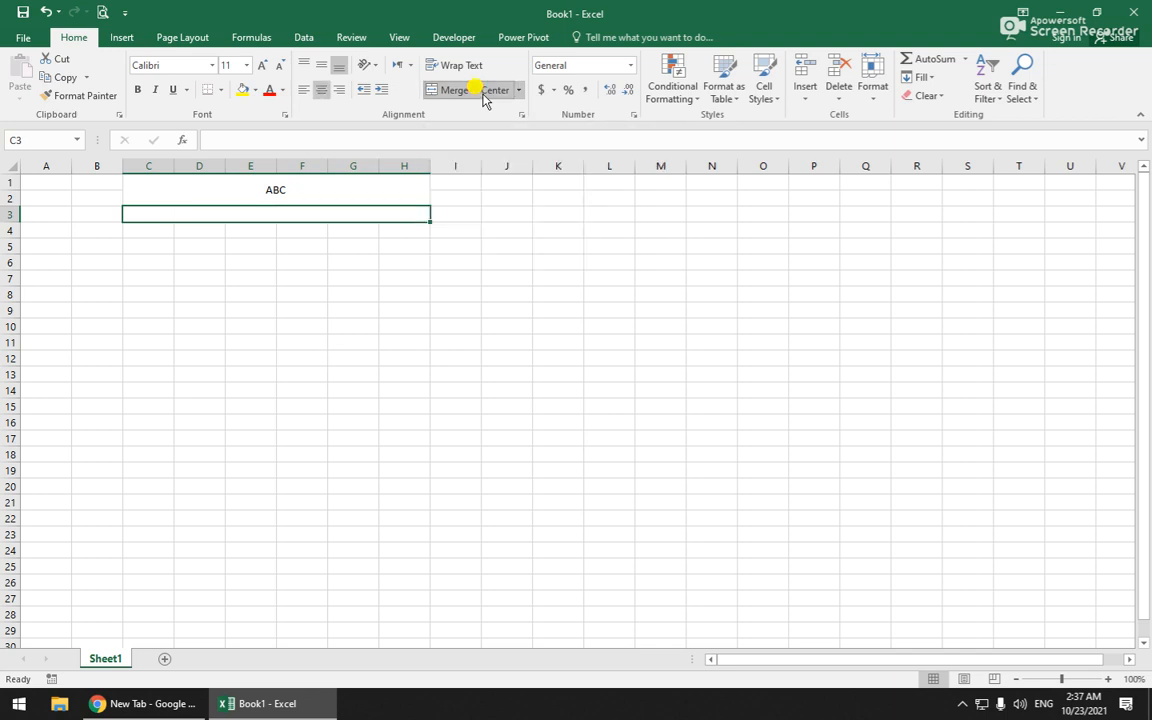
pyautogui.doubleClick(313, 212)
pyautogui.write('Adress')
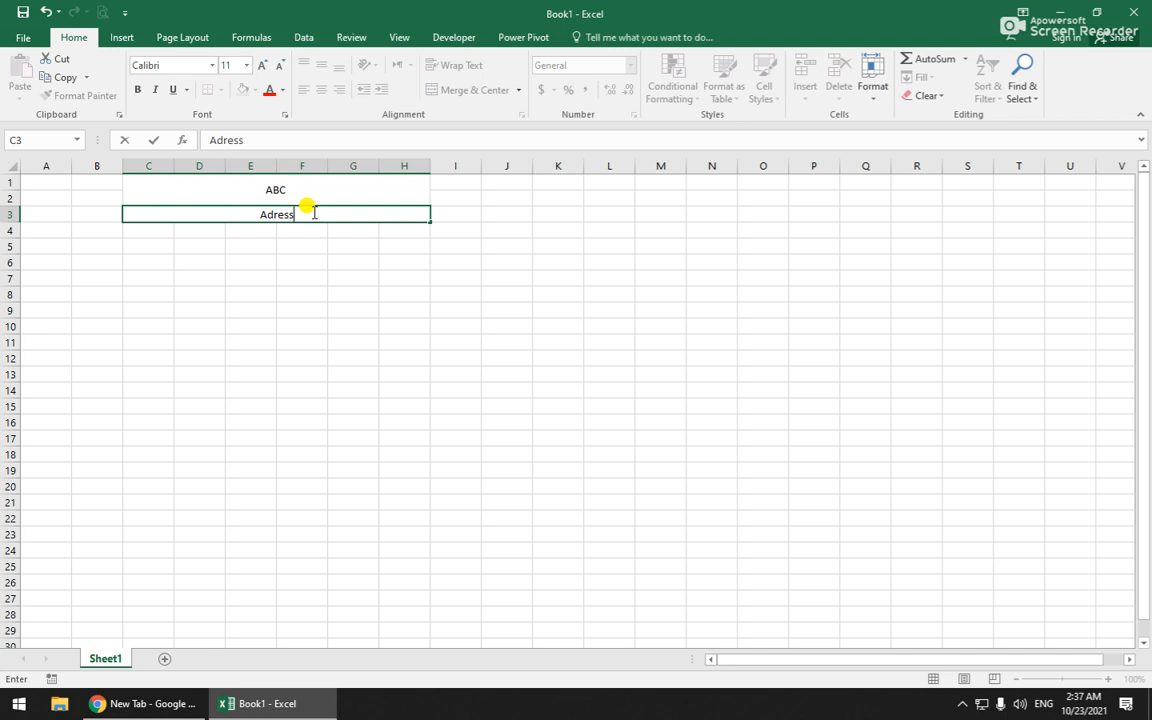
pyautogui.press('Return')
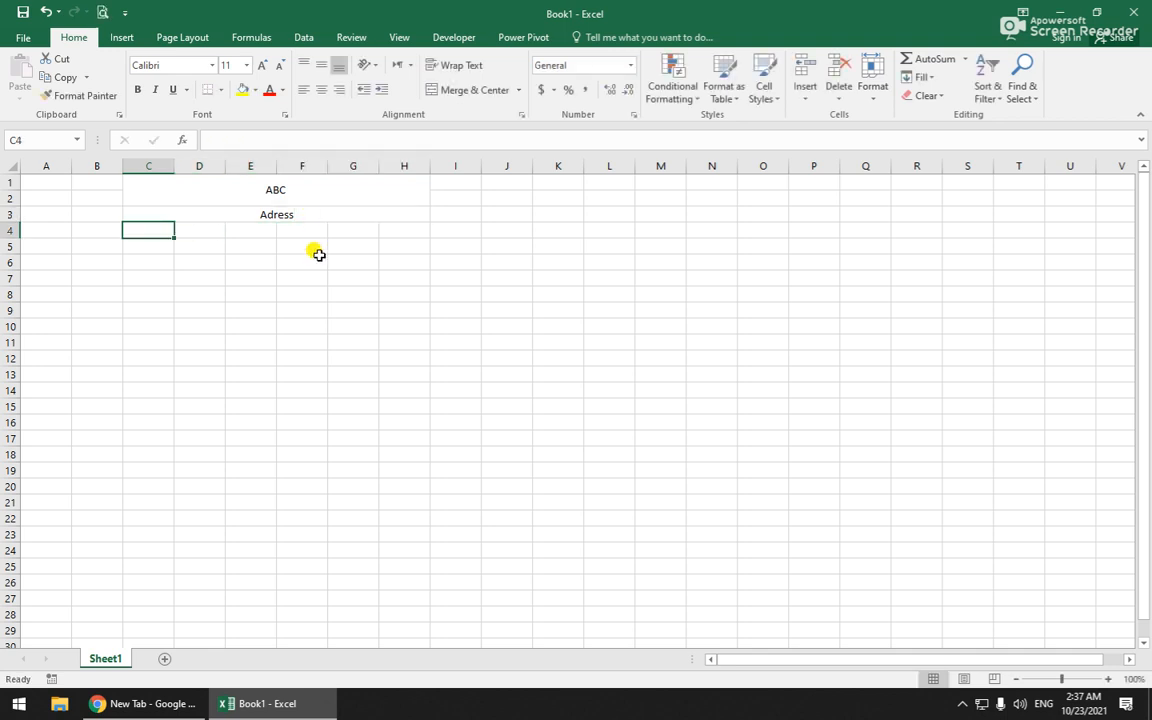
pyautogui.click(319, 258)
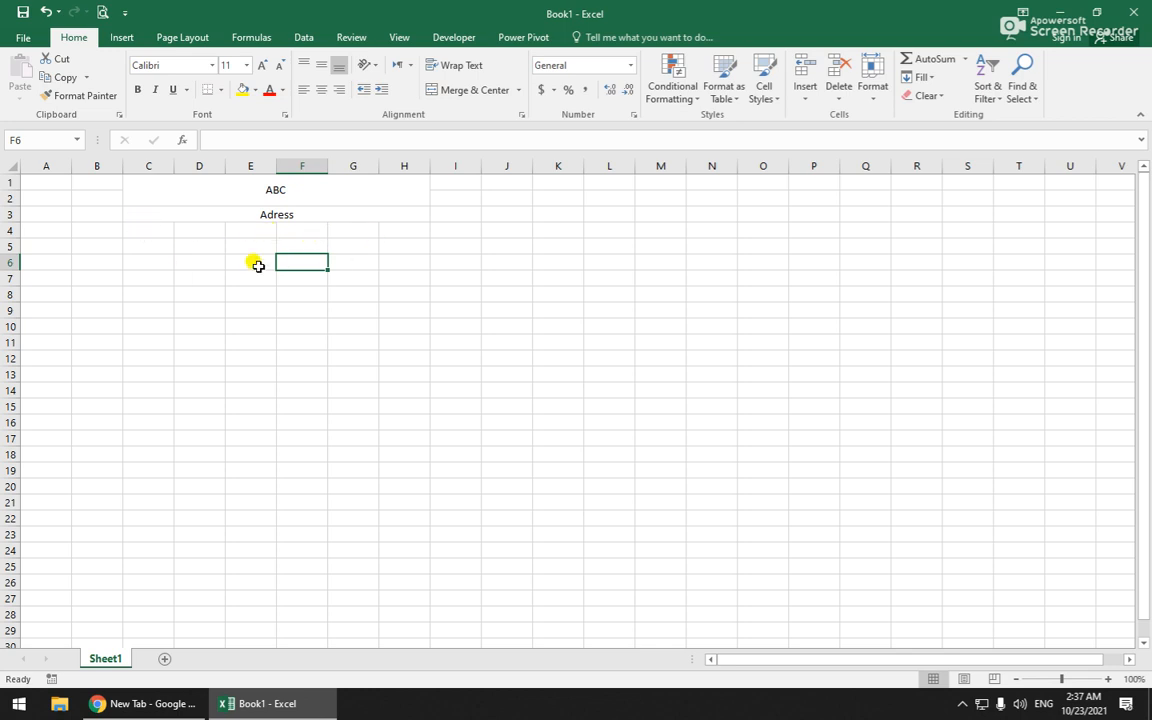
# Enter the column headers Bill no in C4 and Items in D4
pyautogui.click(148, 233)
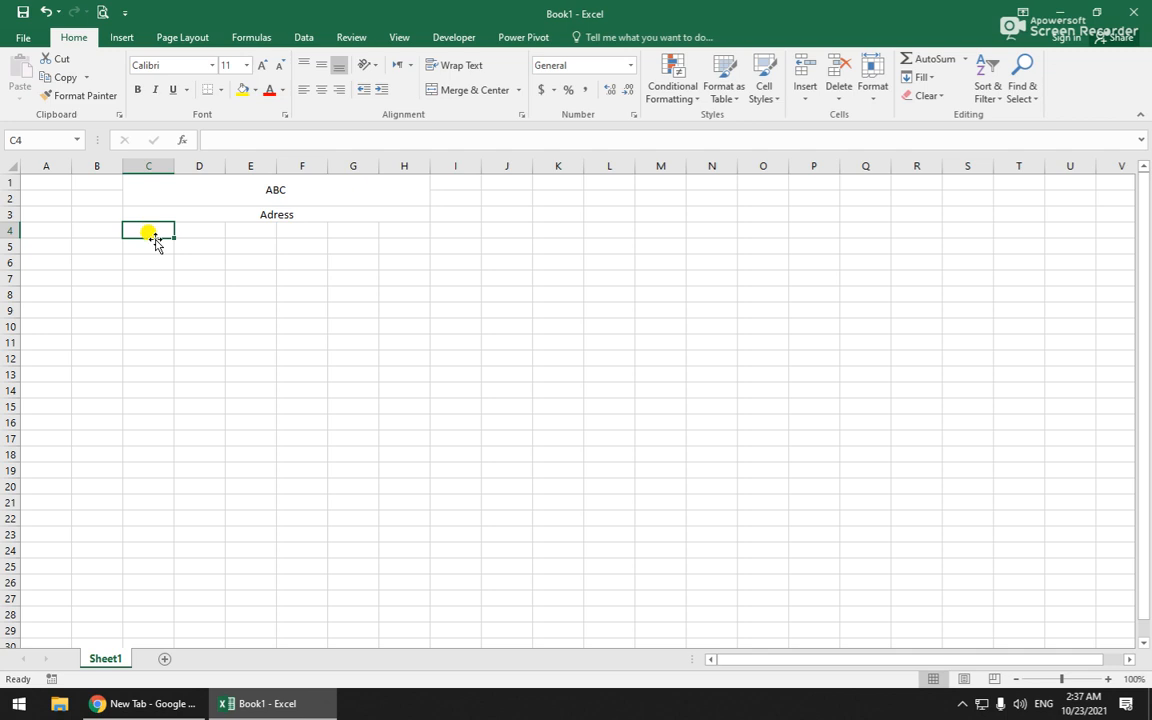
pyautogui.write('Bi')
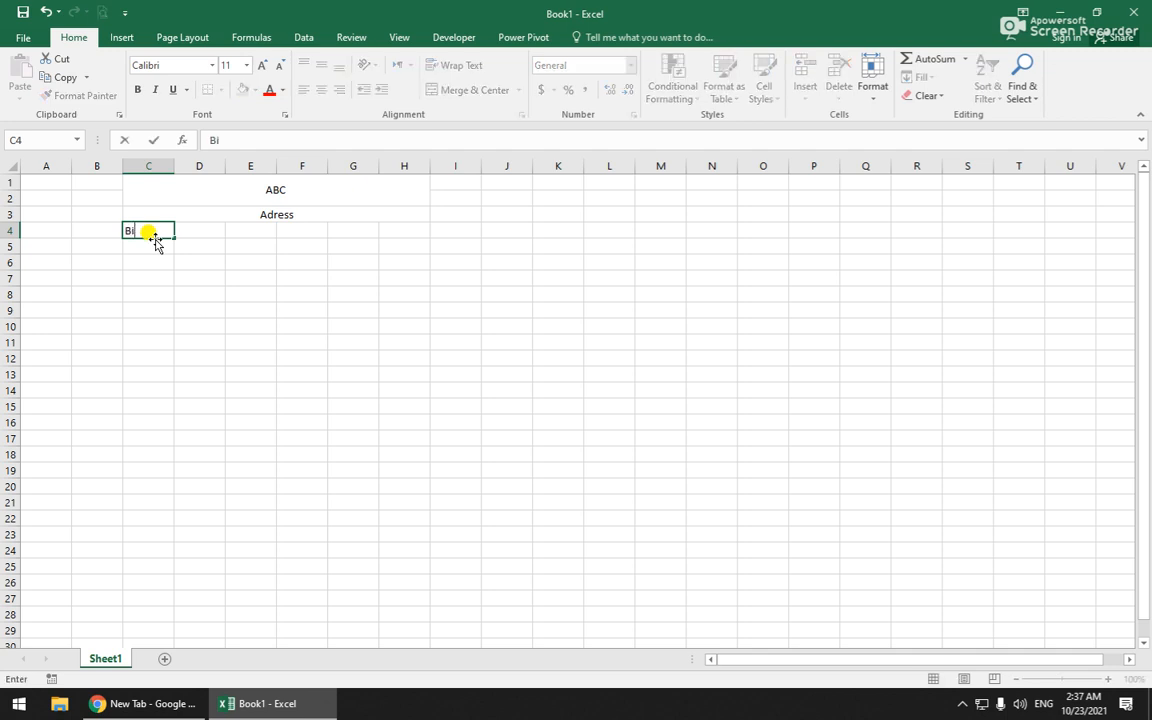
pyautogui.write('ll no')
pyautogui.press('Tab')
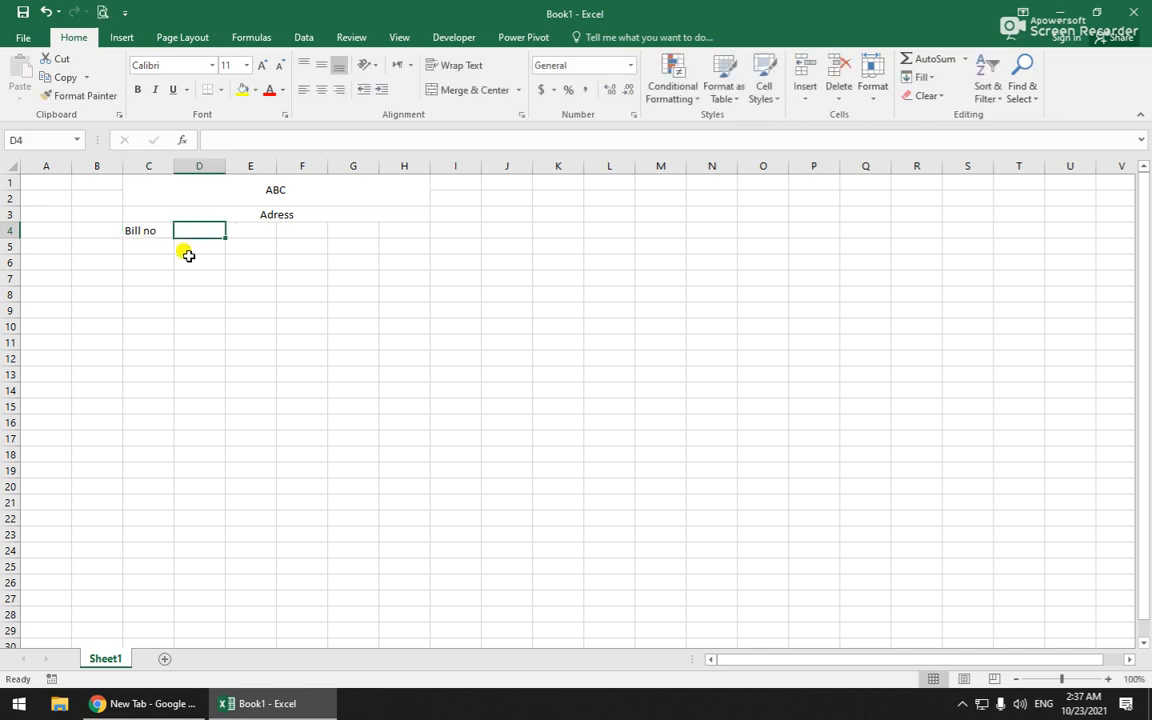
pyautogui.write('1')
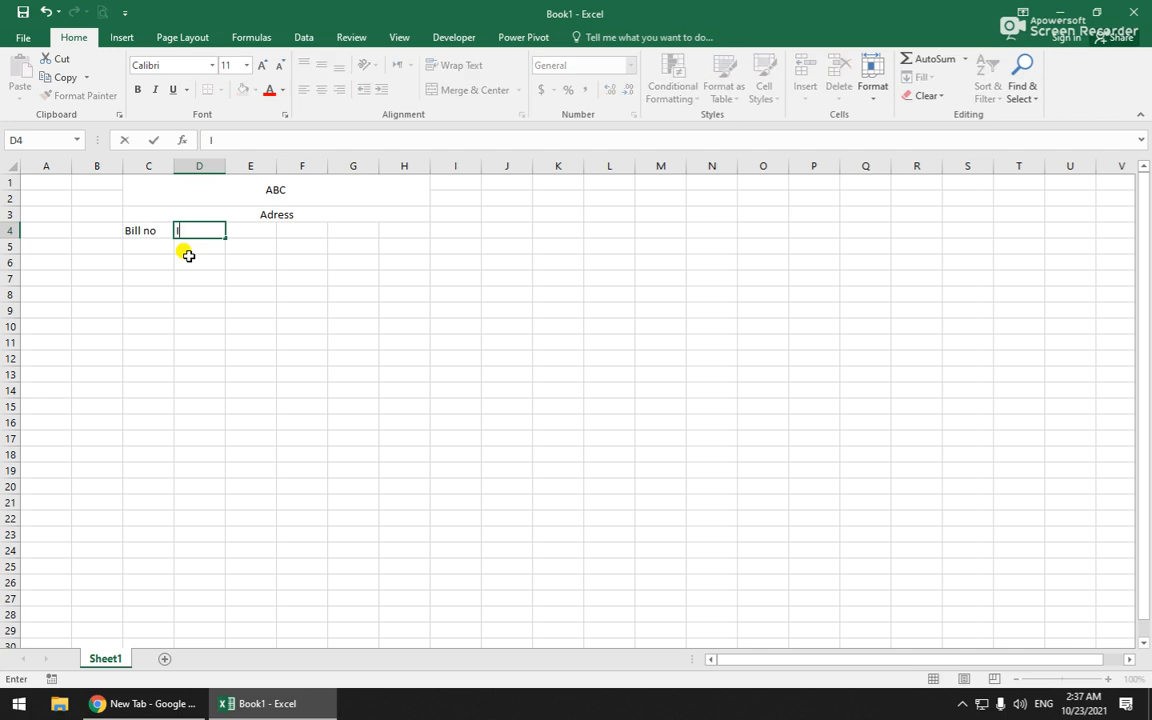
pyautogui.write('tems')
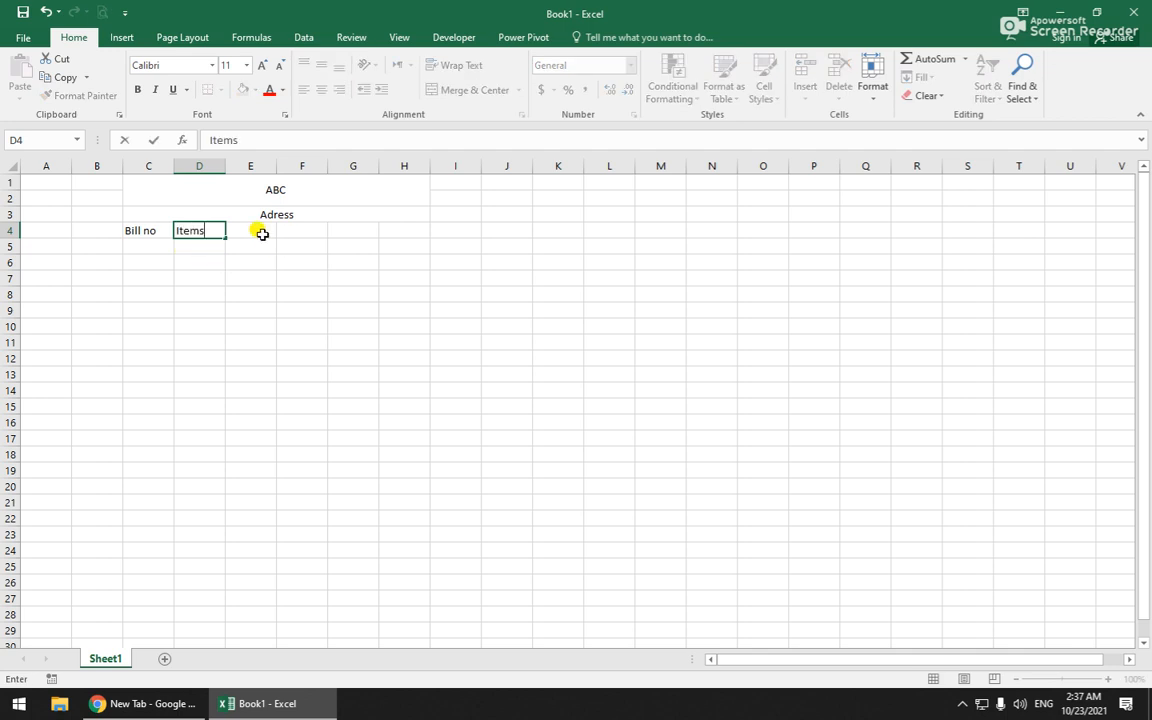
# Add the column headers rate in E4 and quantity in F4
pyautogui.click(260, 233)
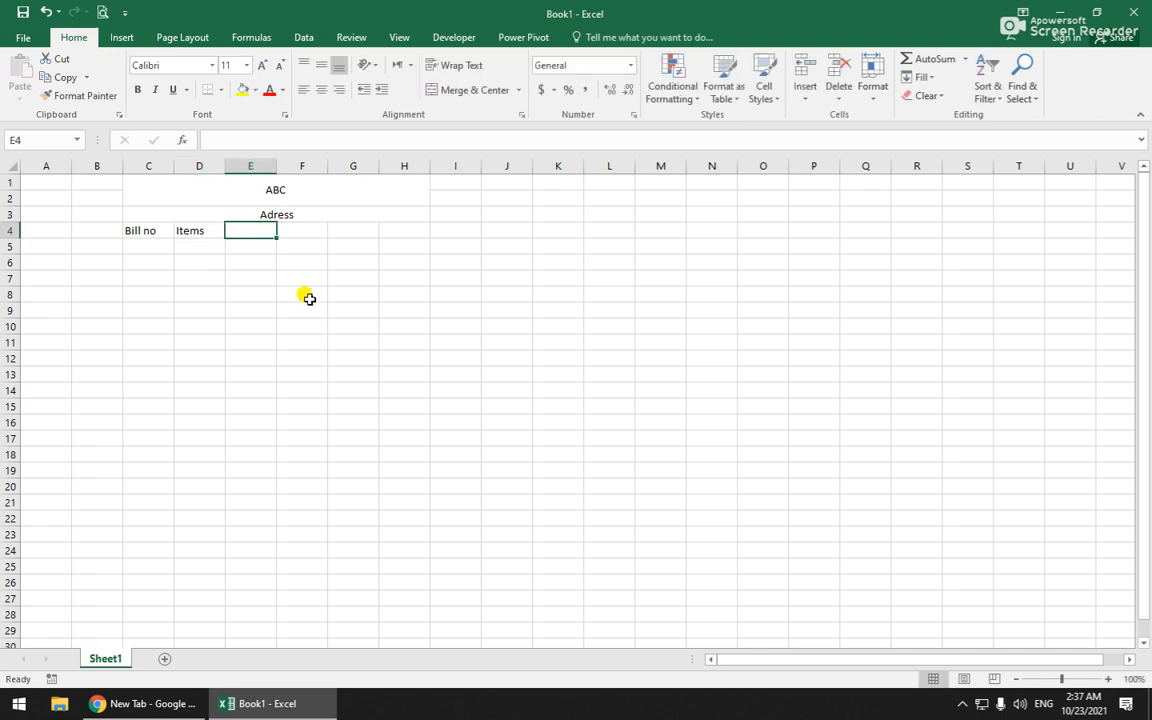
pyautogui.write('rate')
pyautogui.press('Tab')
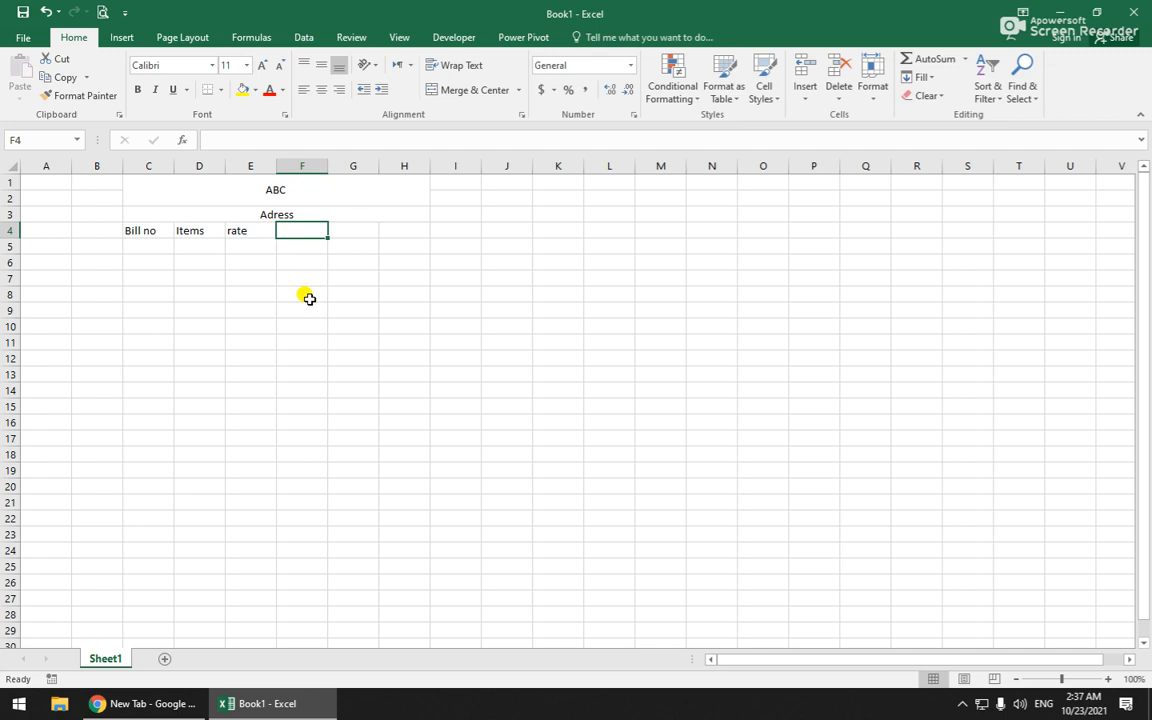
pyautogui.write('qu')
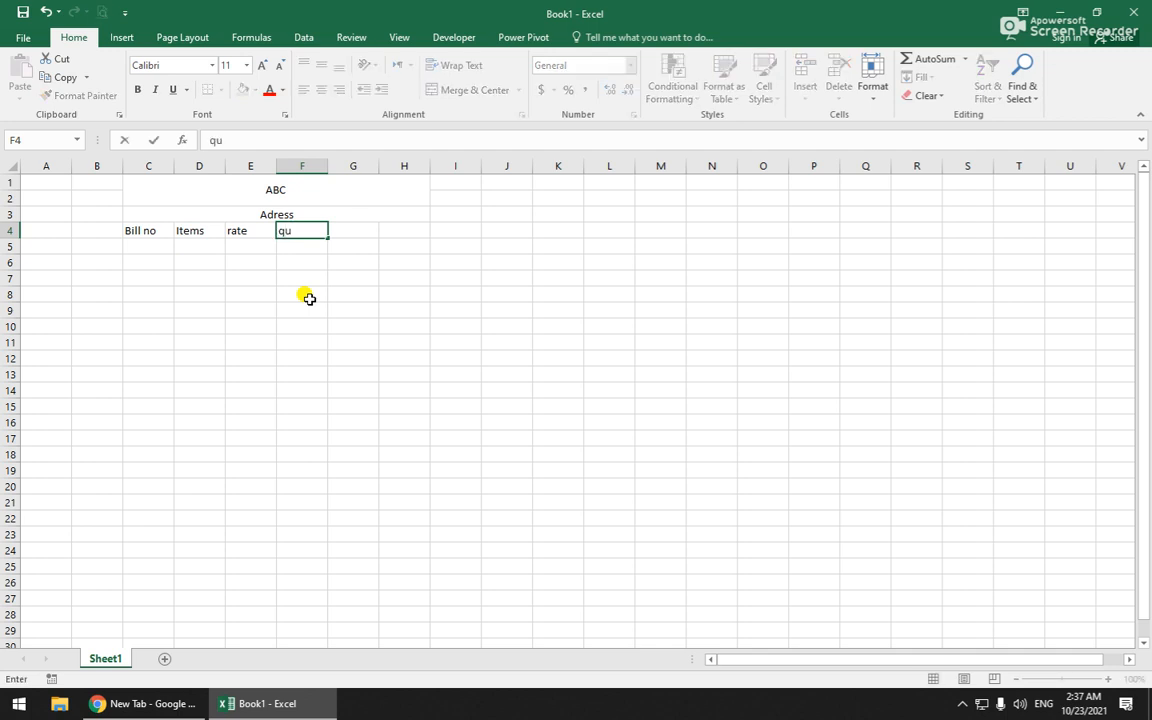
pyautogui.write('antity')
pyautogui.press('Tab')
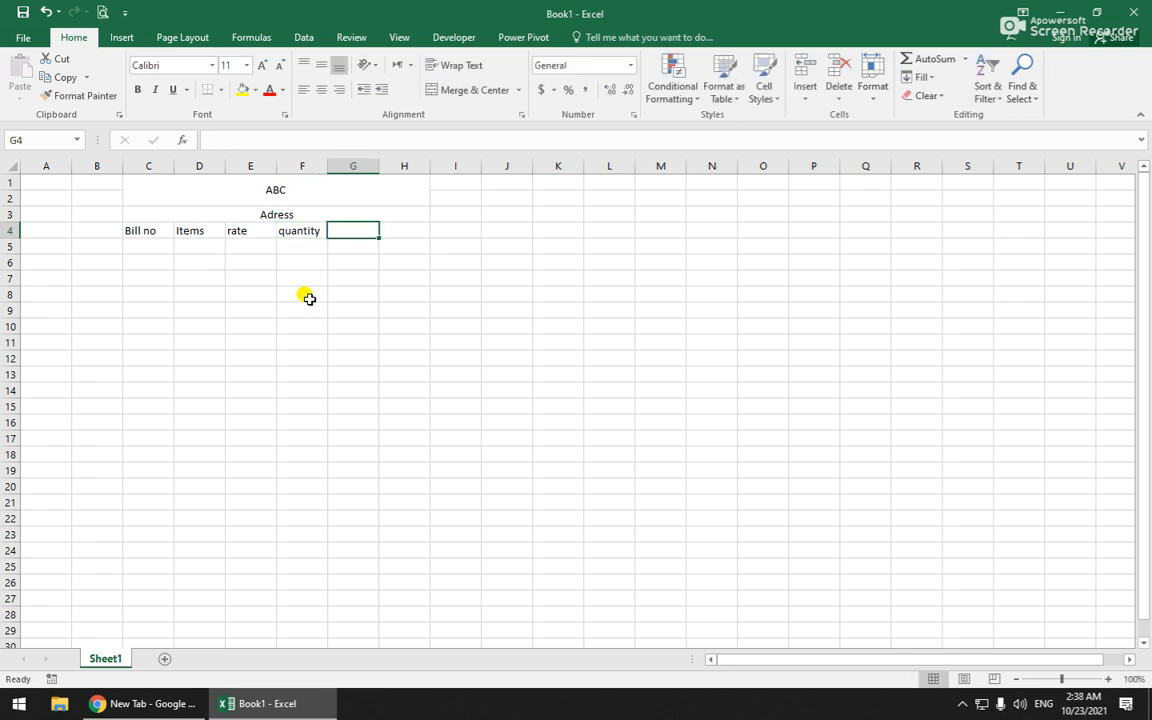
# Enter the last column header, amount, in G4
pyautogui.write('ammount')
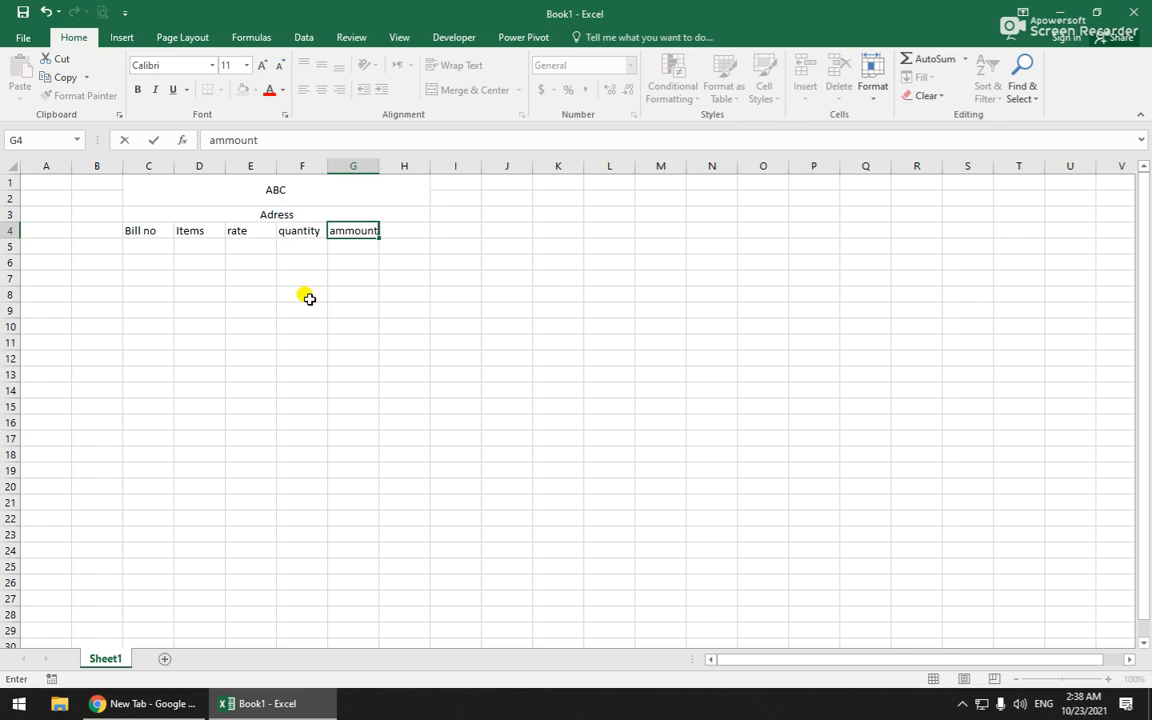
pyautogui.press('BackSpace')
pyautogui.press('BackSpace')
pyautogui.press('BackSpace')
pyautogui.press('BackSpace')
pyautogui.press('BackSpace')
pyautogui.write('ount')
pyautogui.press('Return')
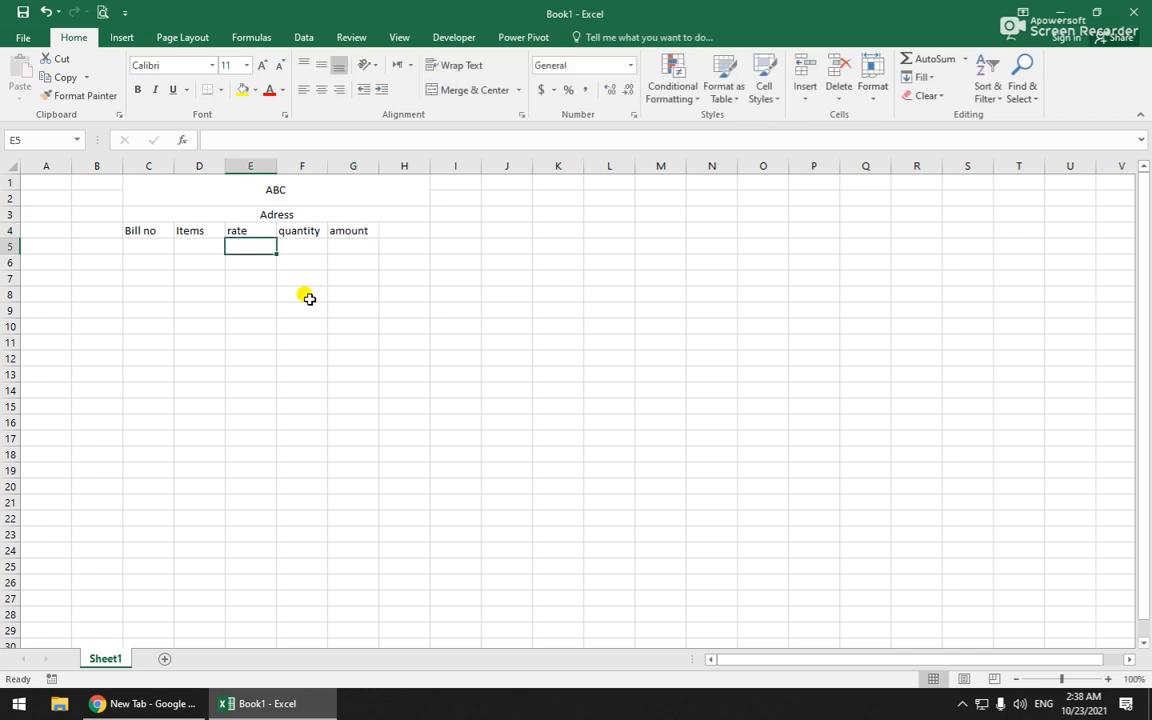
# Apply all borders to C4:G17 and collapse the empty column H so the headings span only the table
pyautogui.moveTo(136, 228); pyautogui.dragTo(365, 437)
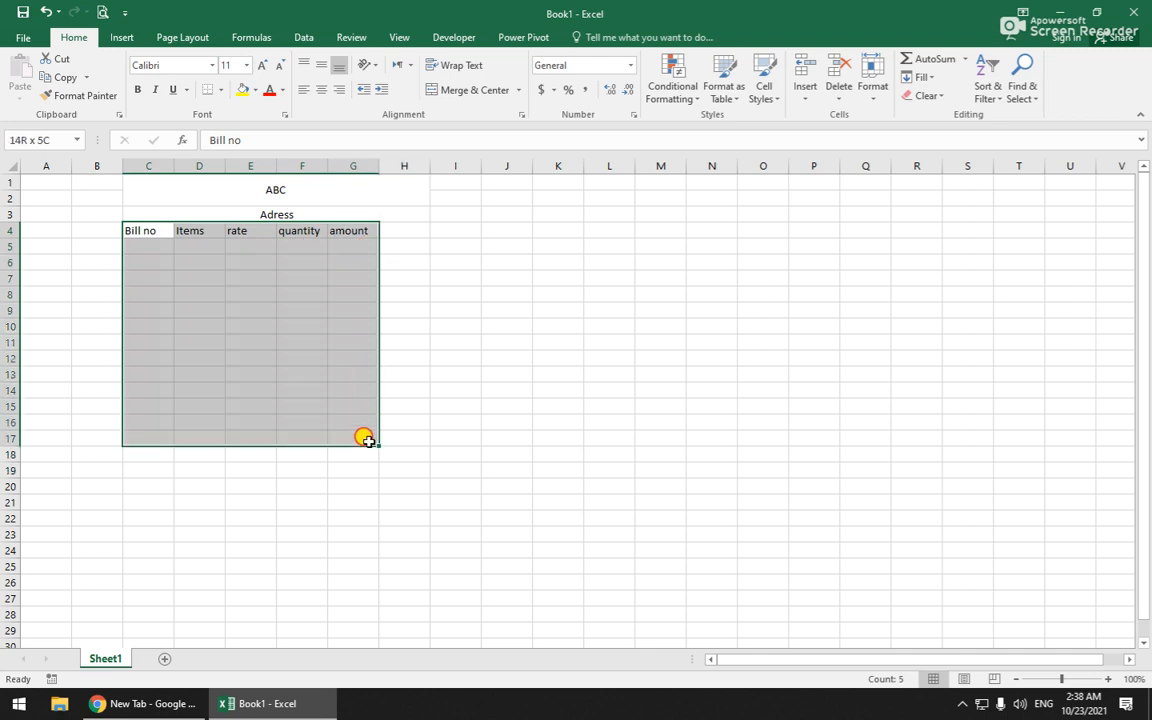
pyautogui.click(221, 90)
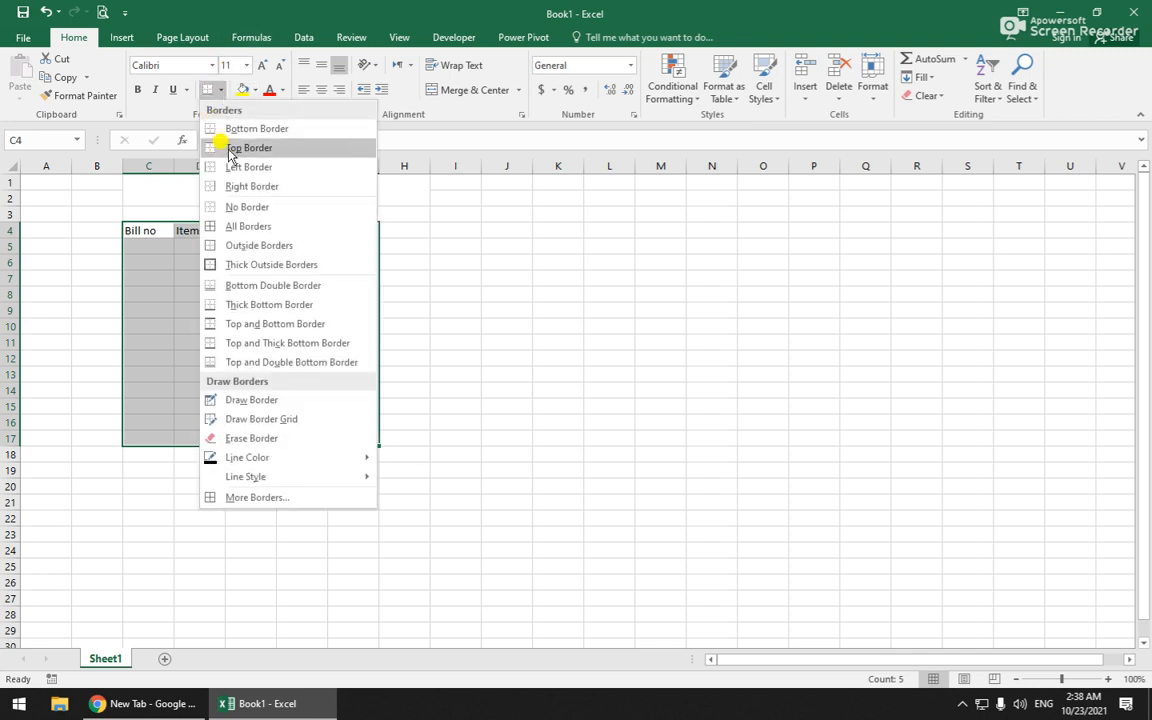
pyautogui.click(252, 228)
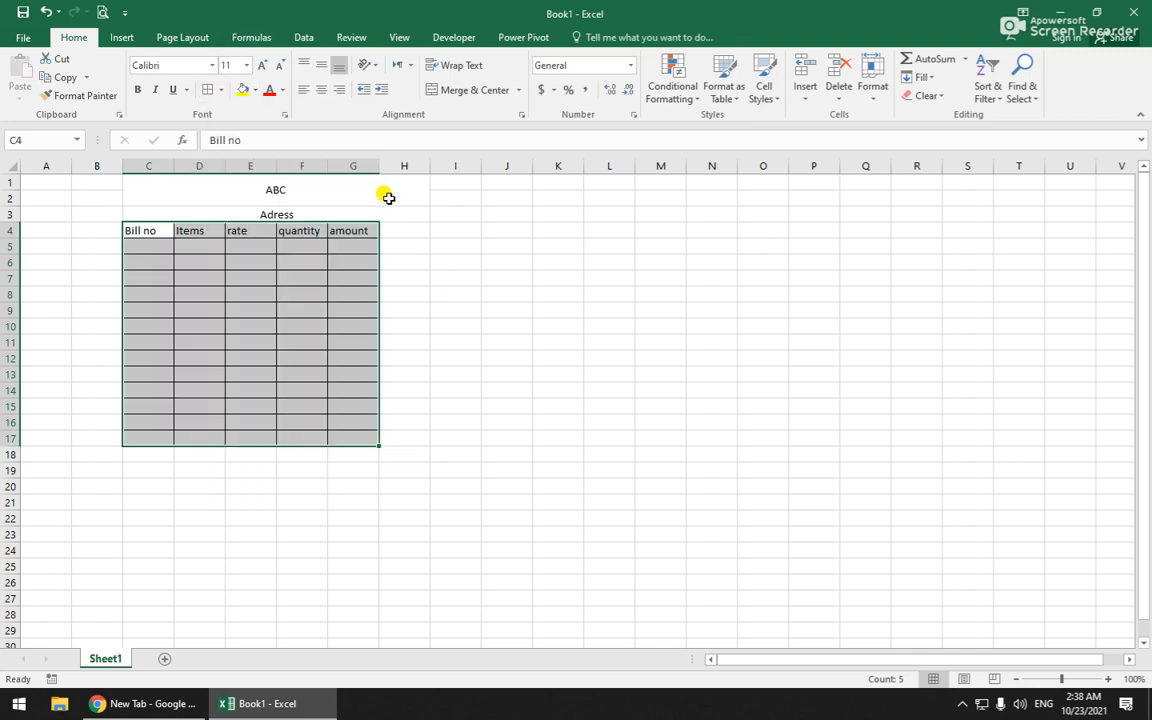
pyautogui.moveTo(430, 166); pyautogui.dragTo(375, 159)
pyautogui.click(410, 292)
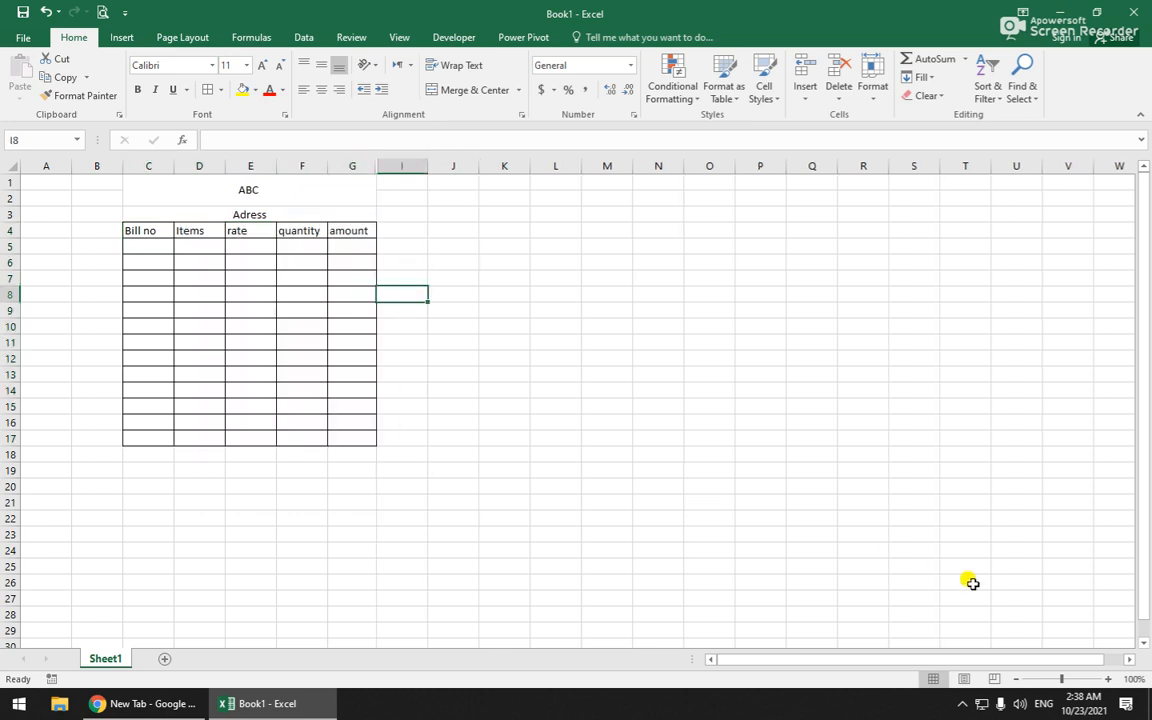
# Enter the first two bill numbers, 1021 in C5 and 1022 in C6
pyautogui.click(1112, 679)
pyautogui.click(1112, 679)
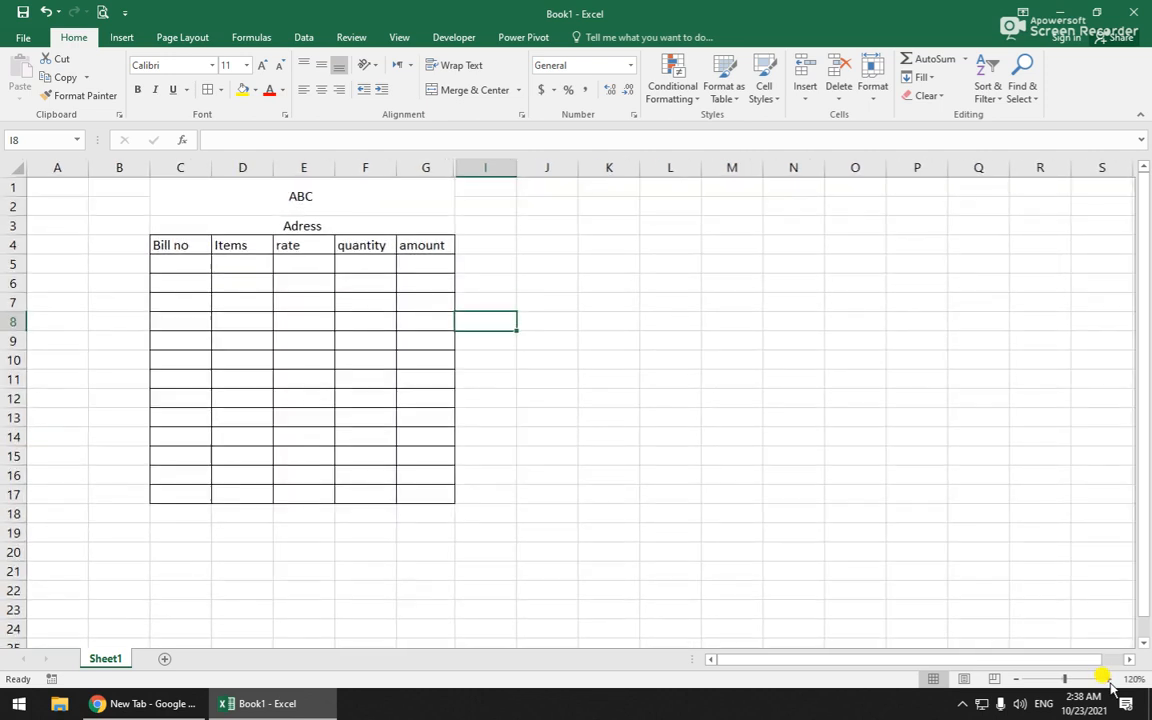
pyautogui.click(1112, 679)
pyautogui.click(882, 559)
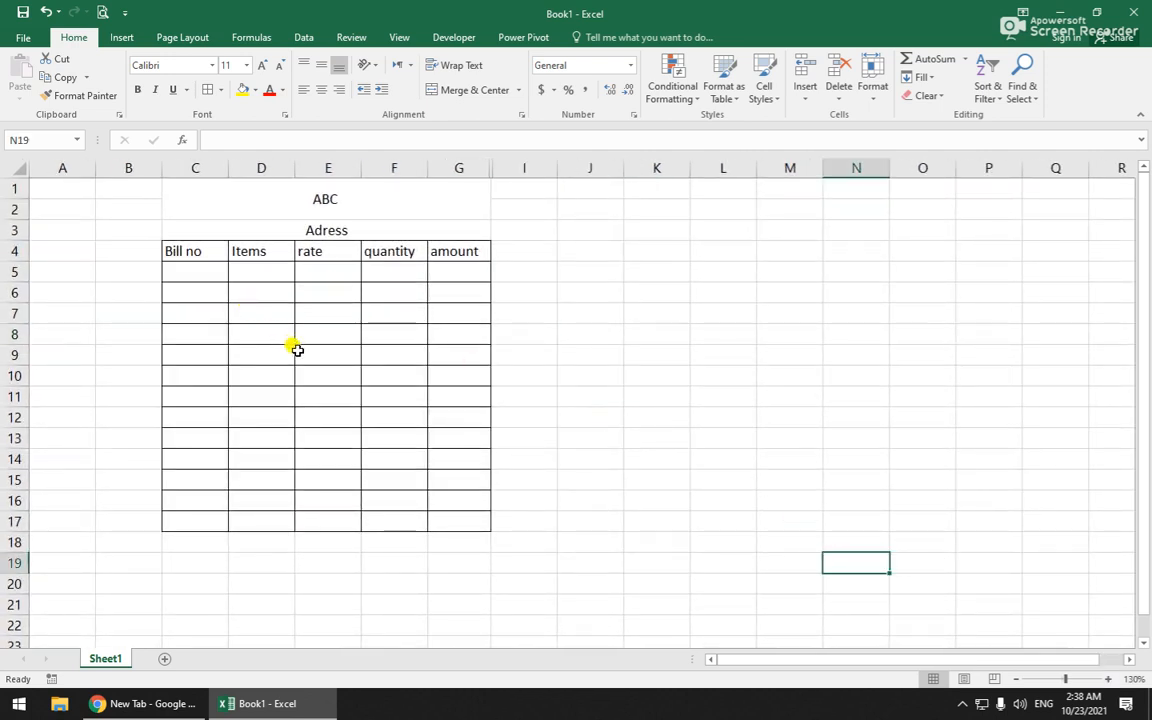
pyautogui.scroll(-1, 297, 349)
pyautogui.scroll(1, 235, 290)
pyautogui.click(220, 280)
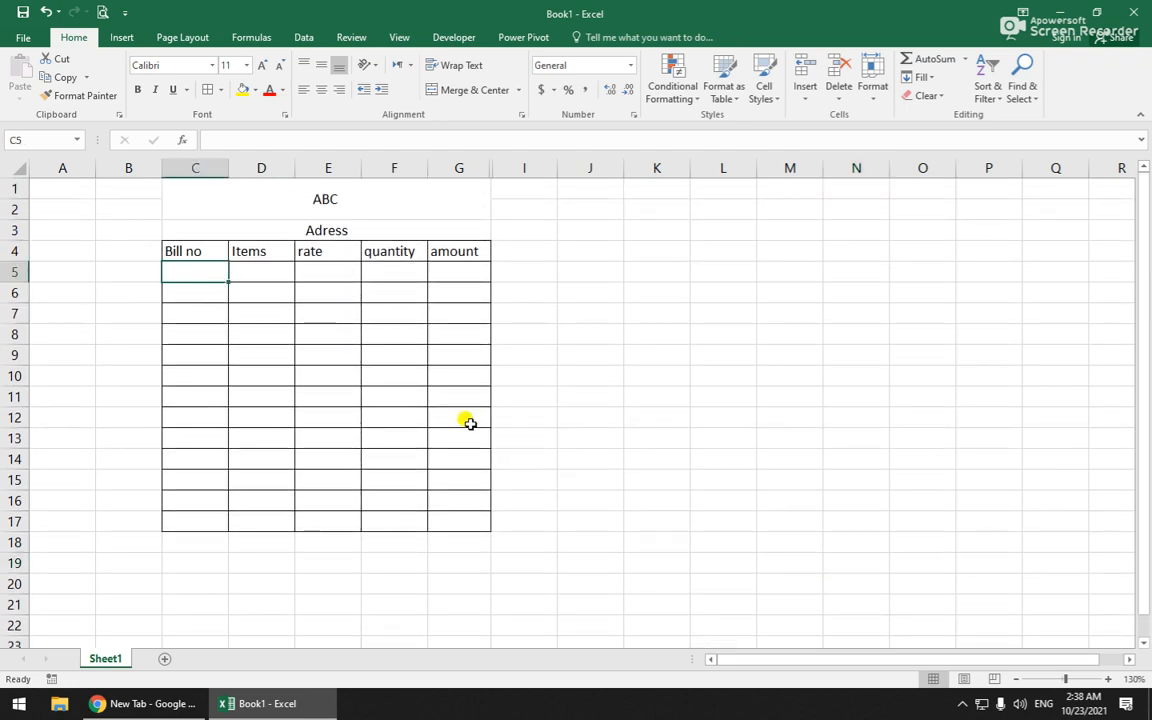
pyautogui.write('1021')
pyautogui.press('Return')
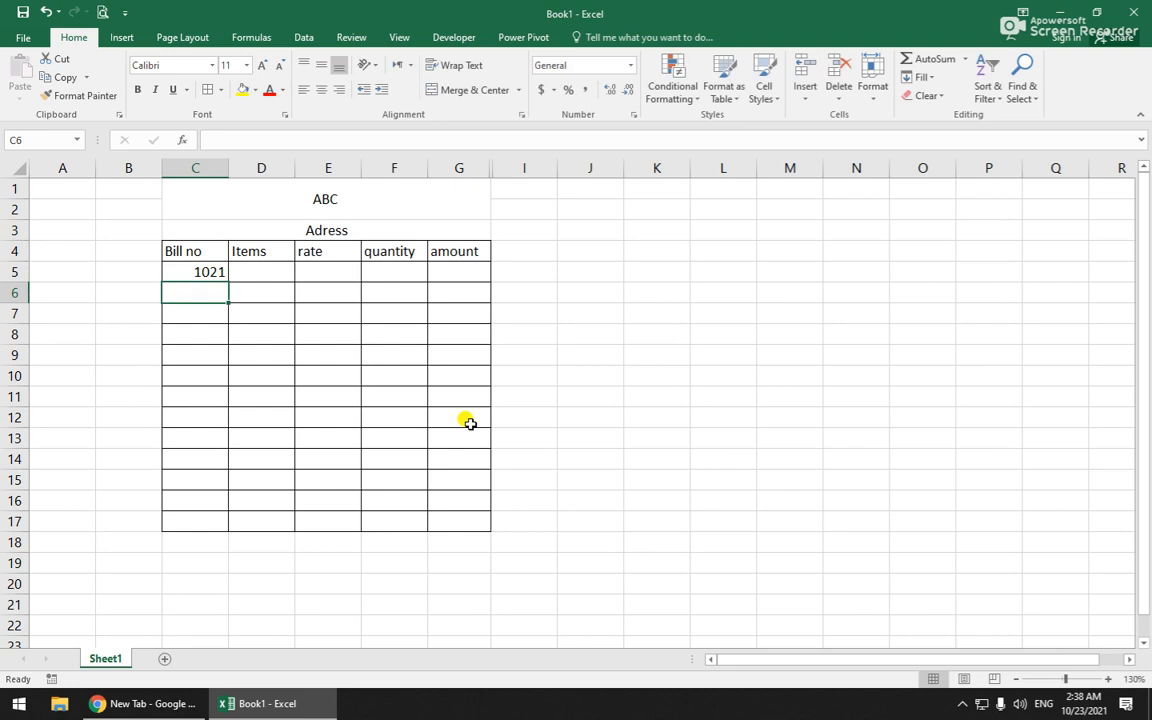
pyautogui.write('102')
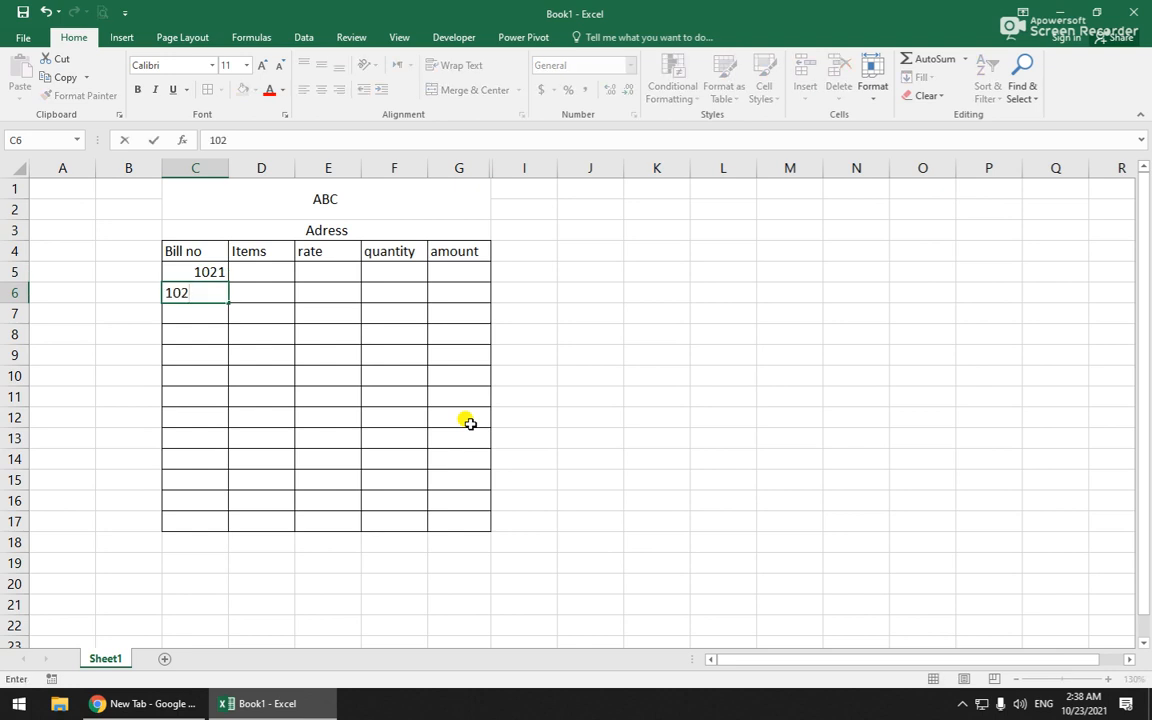
pyautogui.write('2')
pyautogui.click(469, 423)
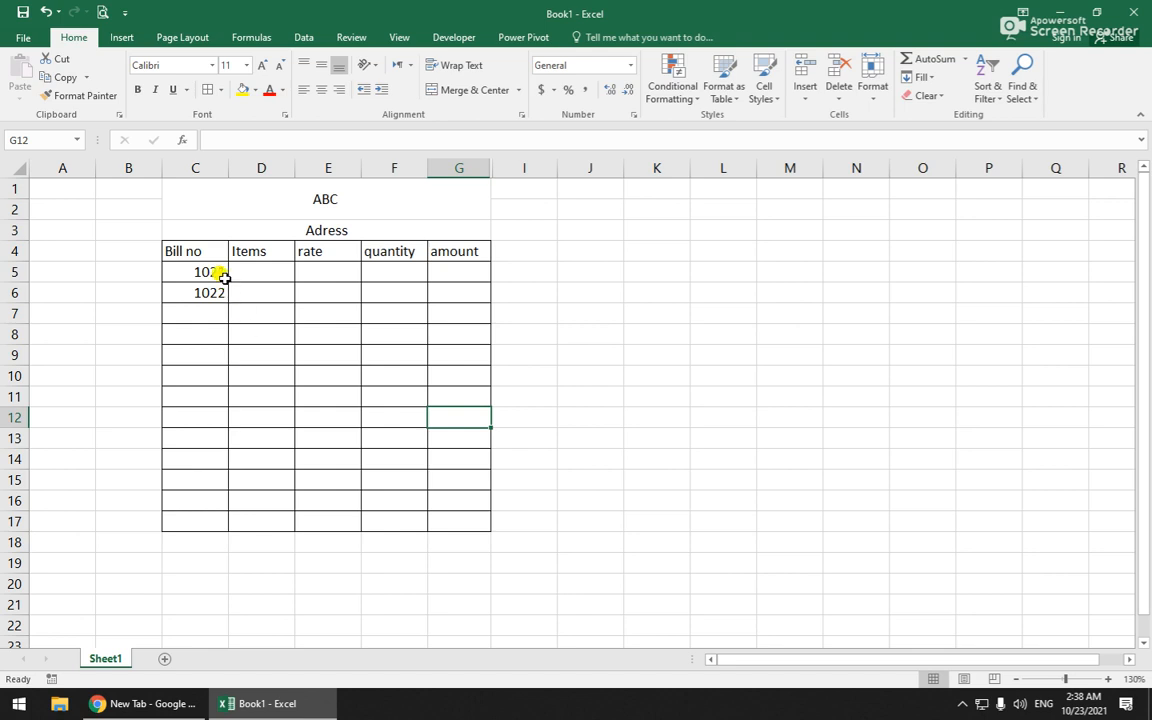
# Fill the bill number series from C5:C6 down to C17 and left-align the numbers
pyautogui.moveTo(224, 277); pyautogui.dragTo(209, 523)
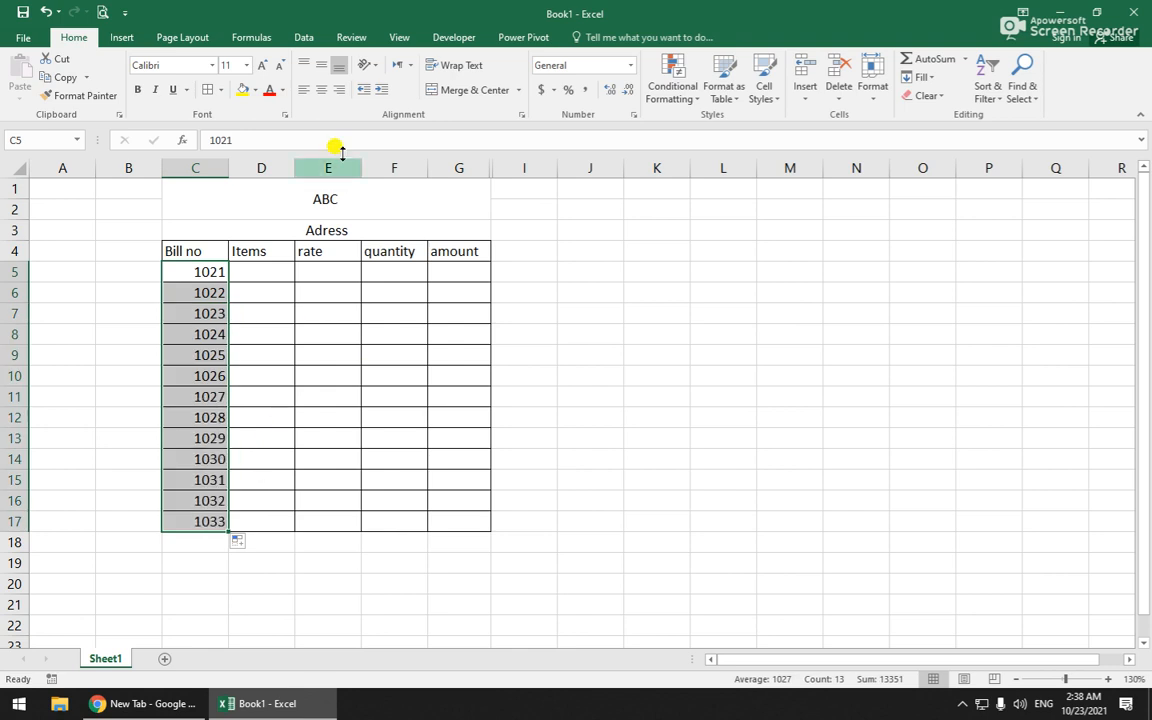
pyautogui.click(303, 89)
pyautogui.click(369, 375)
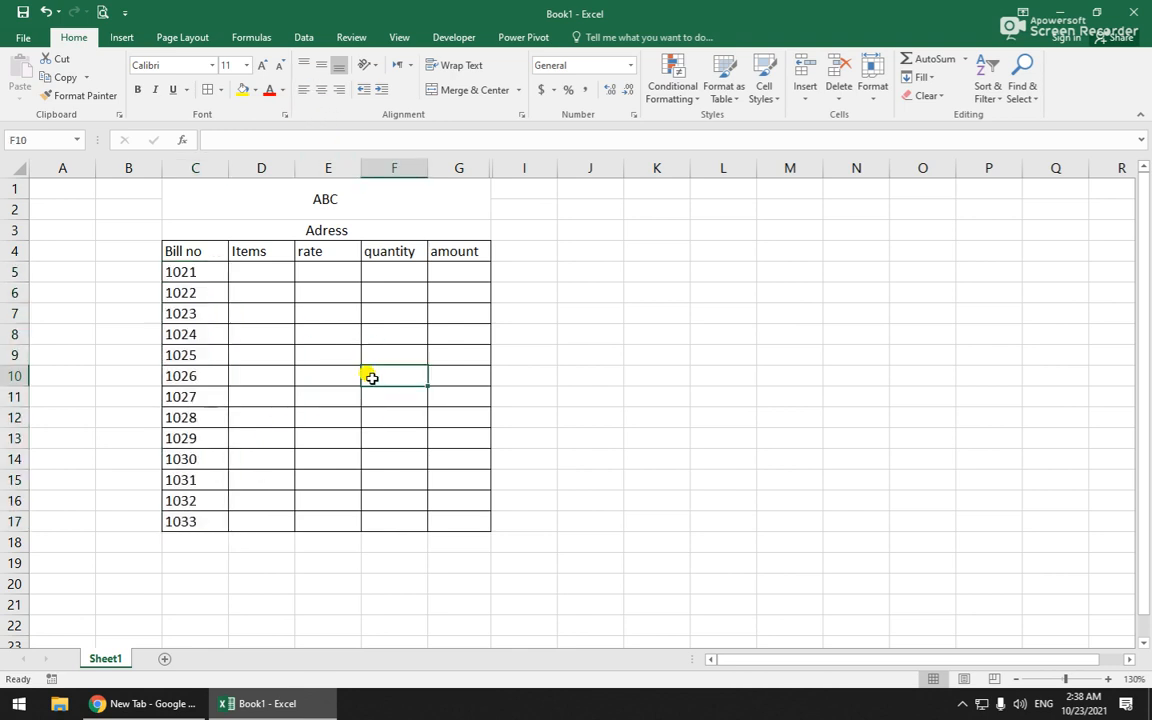
# Enter the first three items, KEYBOARD, MOUSE and SPEAKER, in D5:D7
pyautogui.click(262, 270)
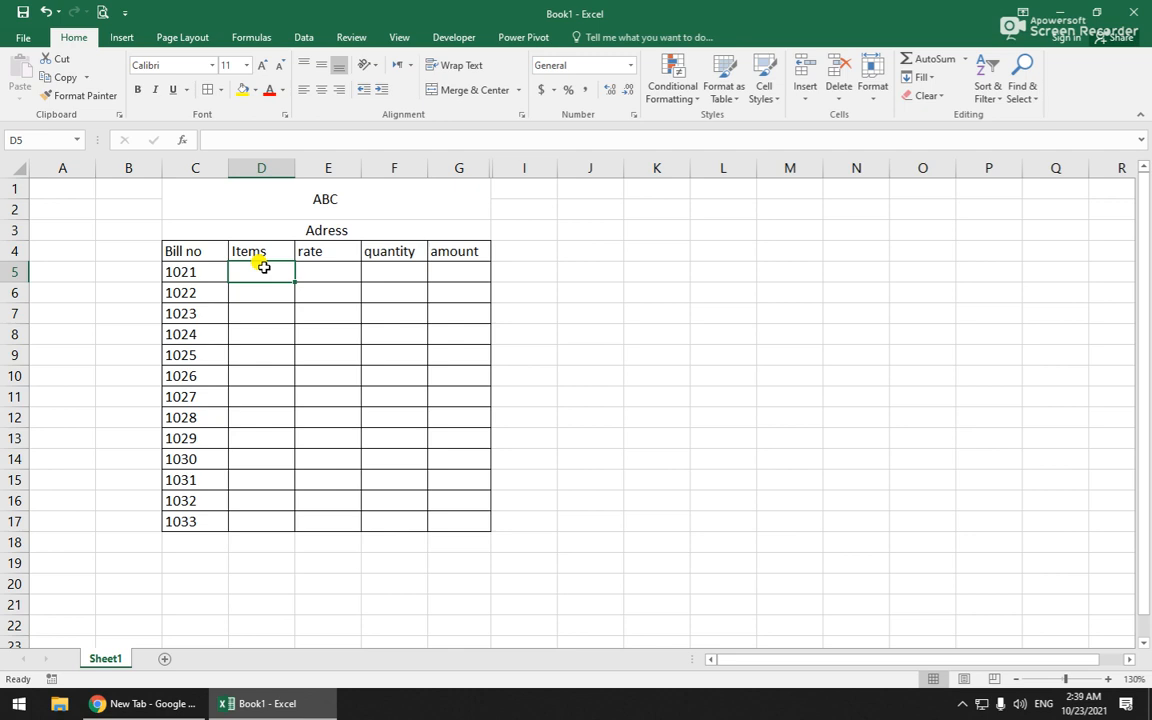
pyautogui.write('KEYB')
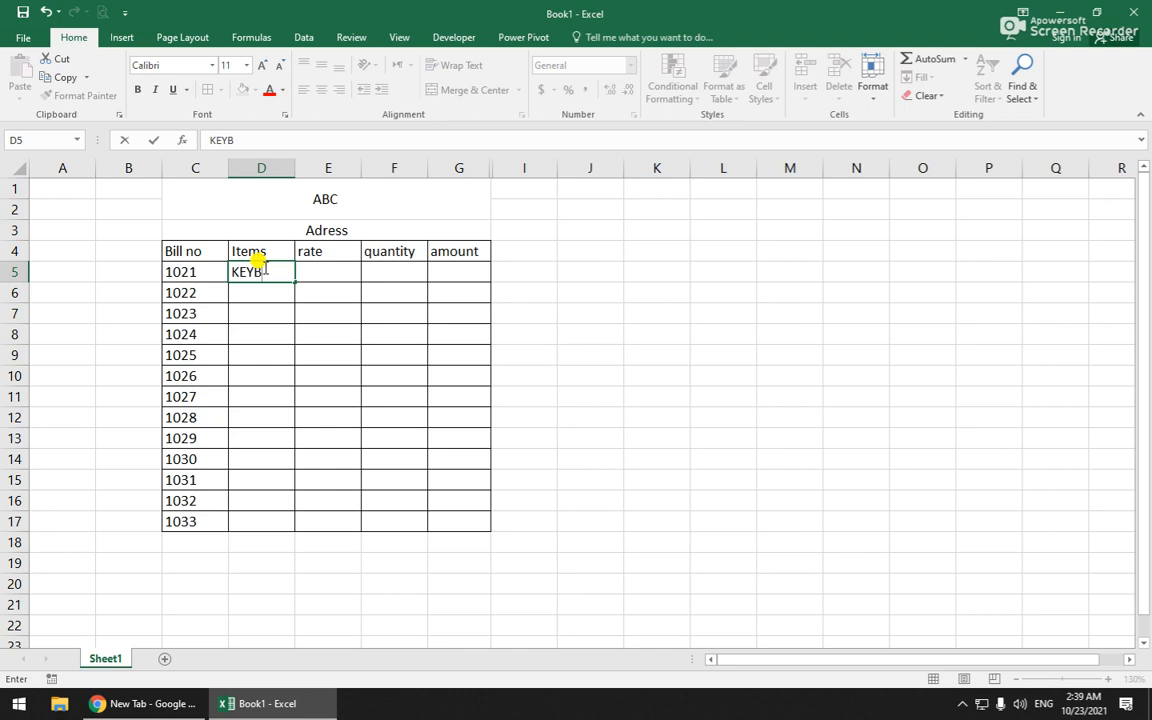
pyautogui.write('OARD')
pyautogui.click(259, 264)
pyautogui.press('Return')
pyautogui.write('MOUSE')
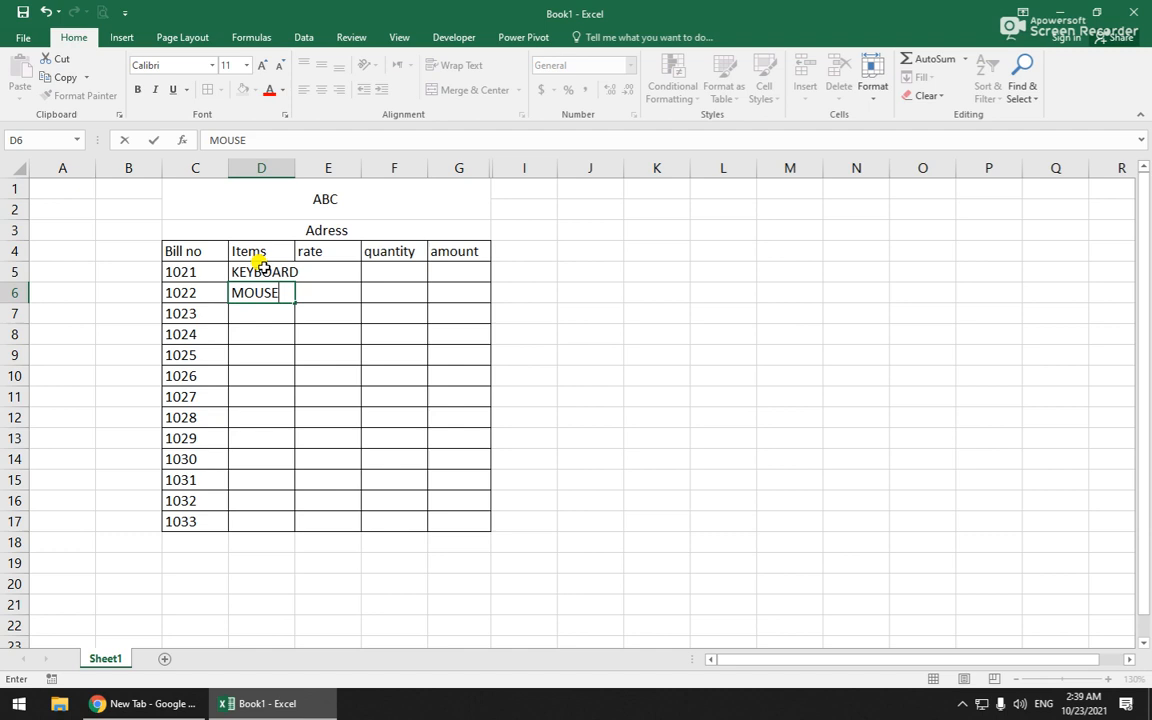
pyautogui.press('Return')
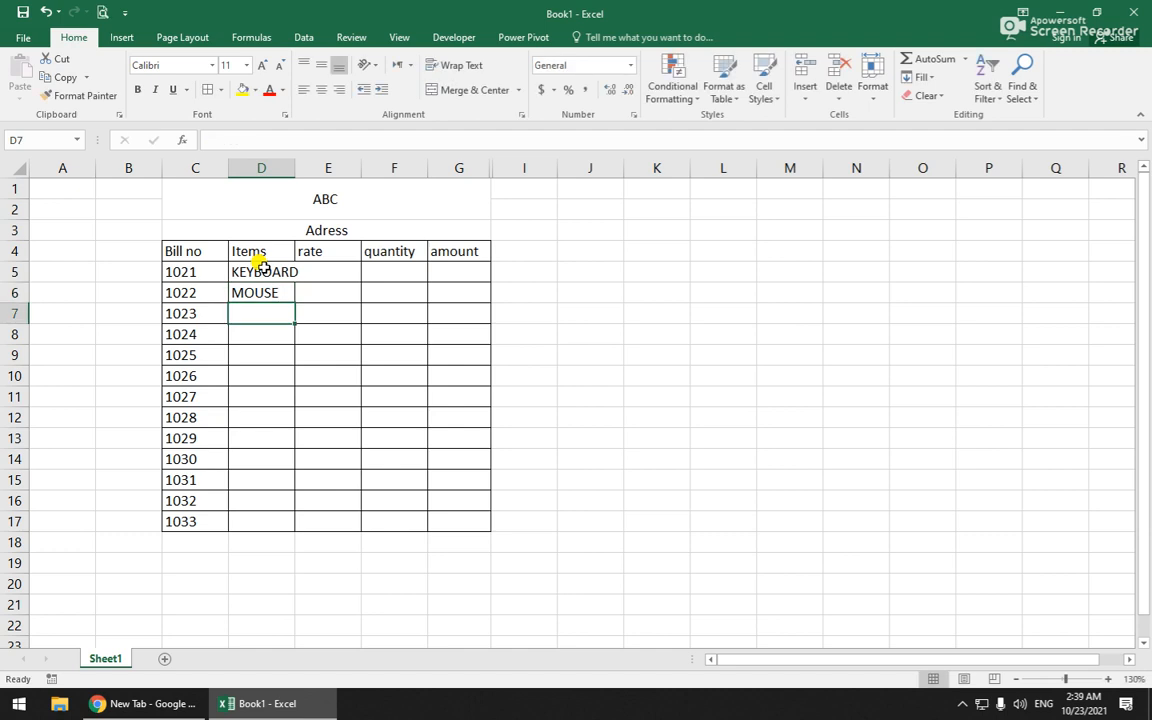
pyautogui.write('SPEAK')
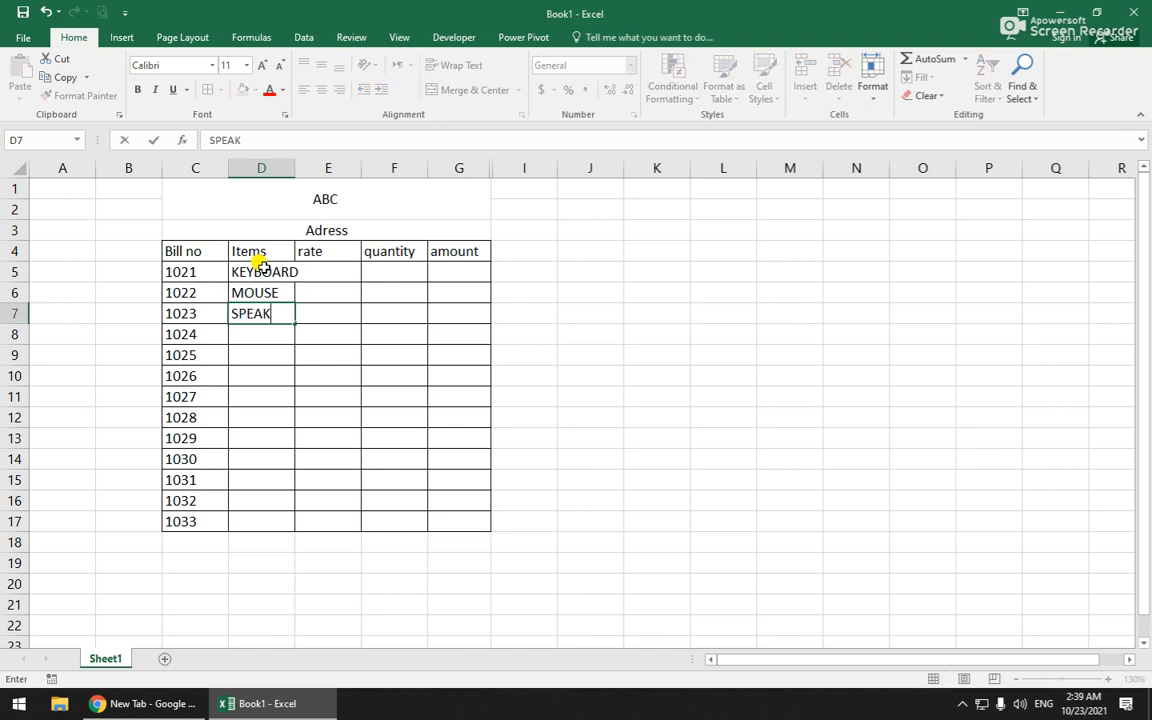
pyautogui.write('ER')
pyautogui.press('Return')
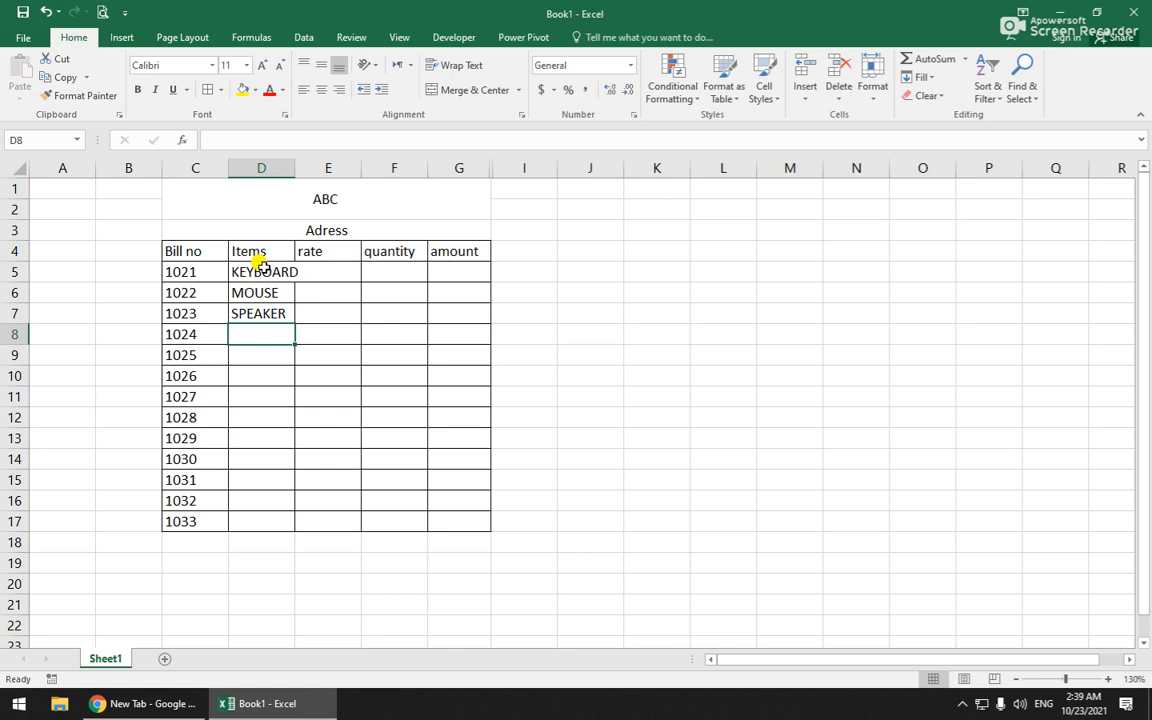
# Enter the items LCD, RAM and HD in D8:D10
pyautogui.write('LCD')
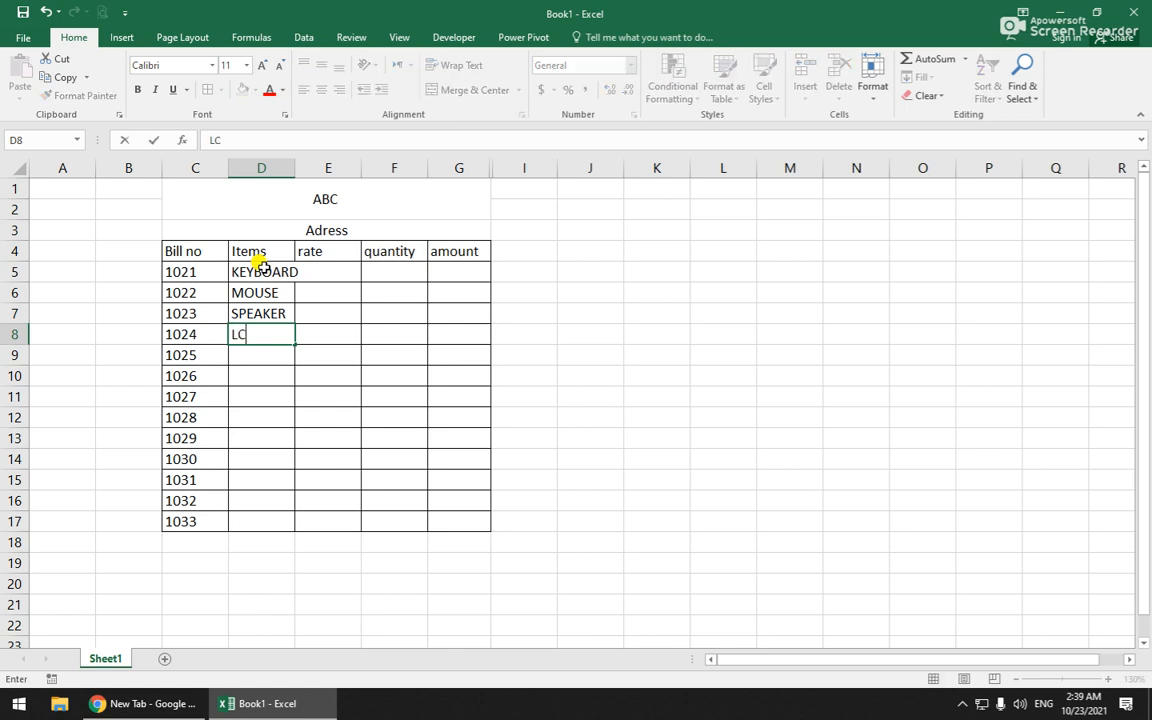
pyautogui.press('Return')
pyautogui.write('RAM')
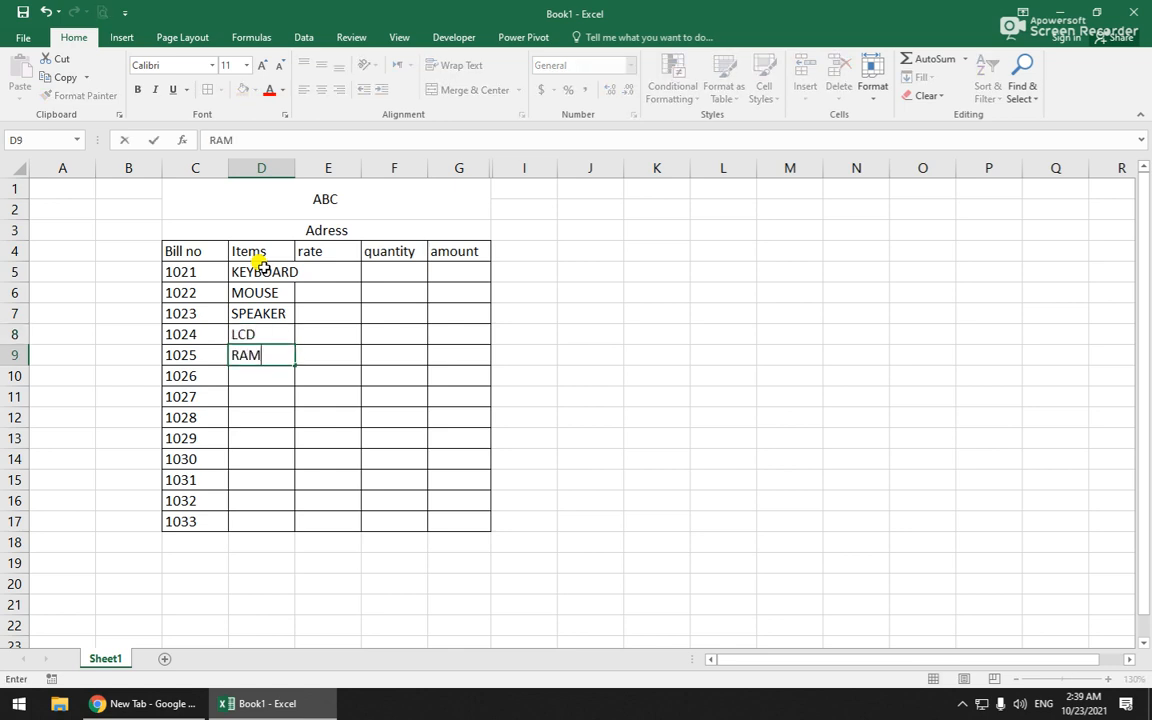
pyautogui.press('Return')
pyautogui.write('HH')
pyautogui.press('BackSpace')
pyautogui.write('D')
pyautogui.press('Return')
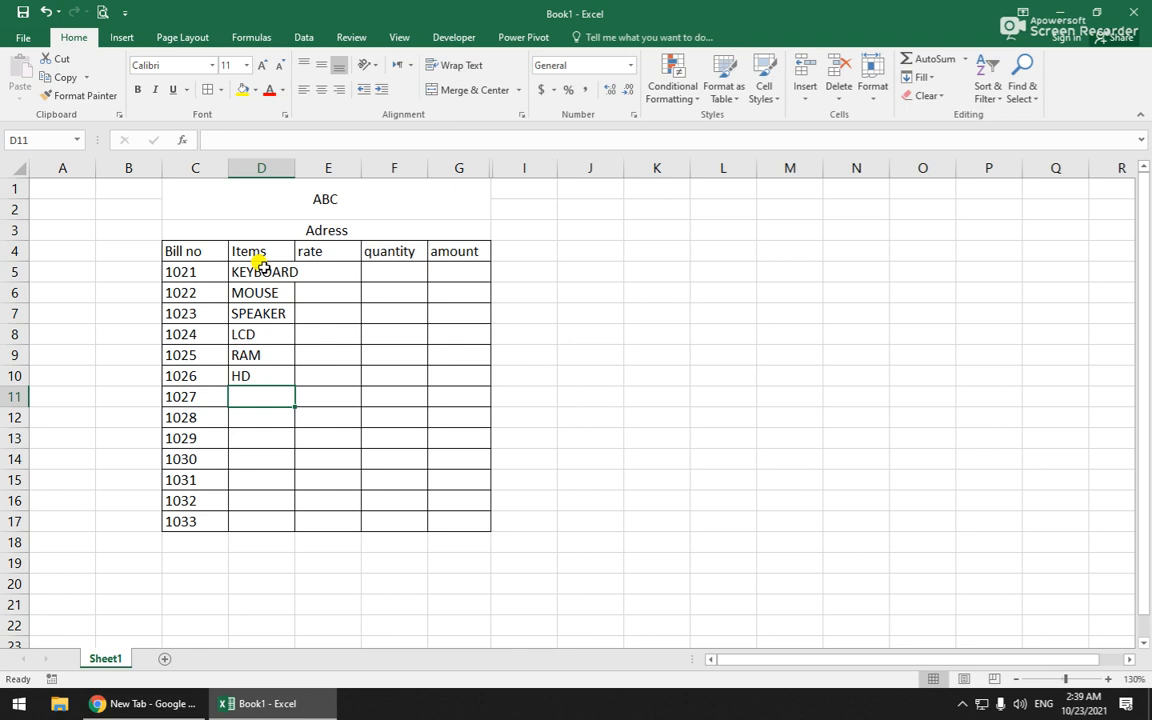
# Enter the items UPS, PRINTER and USB in D11:D13
pyautogui.write('UPO')
pyautogui.press('BackSpace')
pyautogui.write('S')
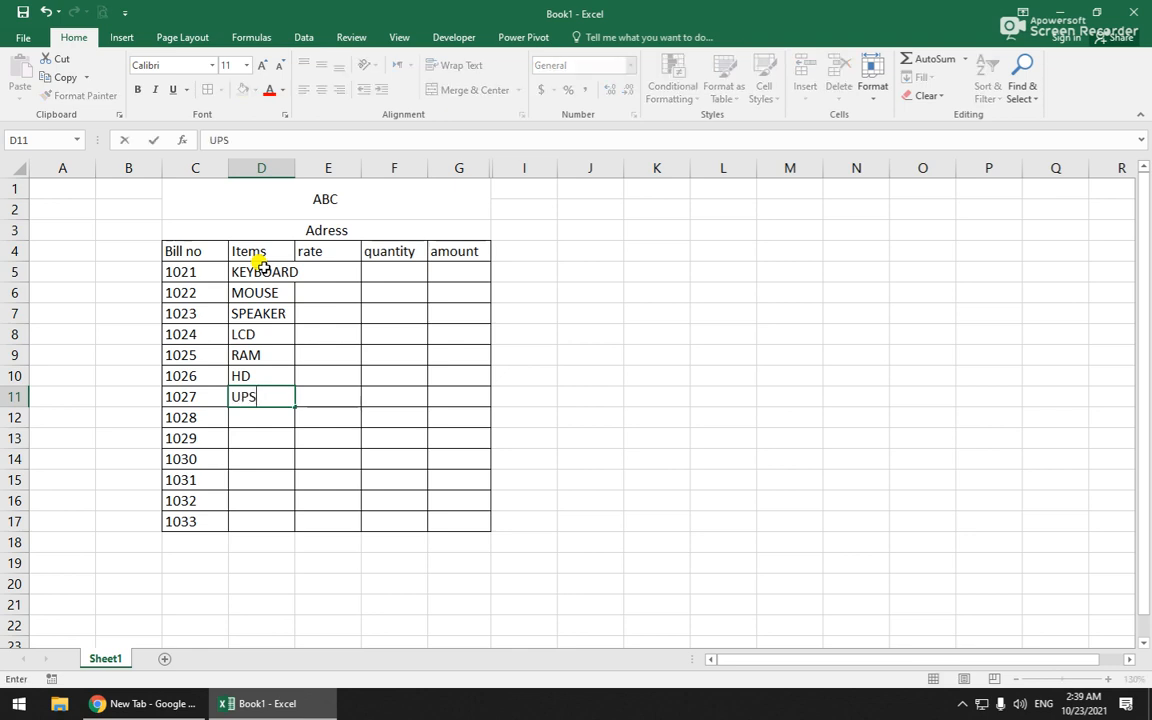
pyautogui.press('Return')
pyautogui.write('PRINTER')
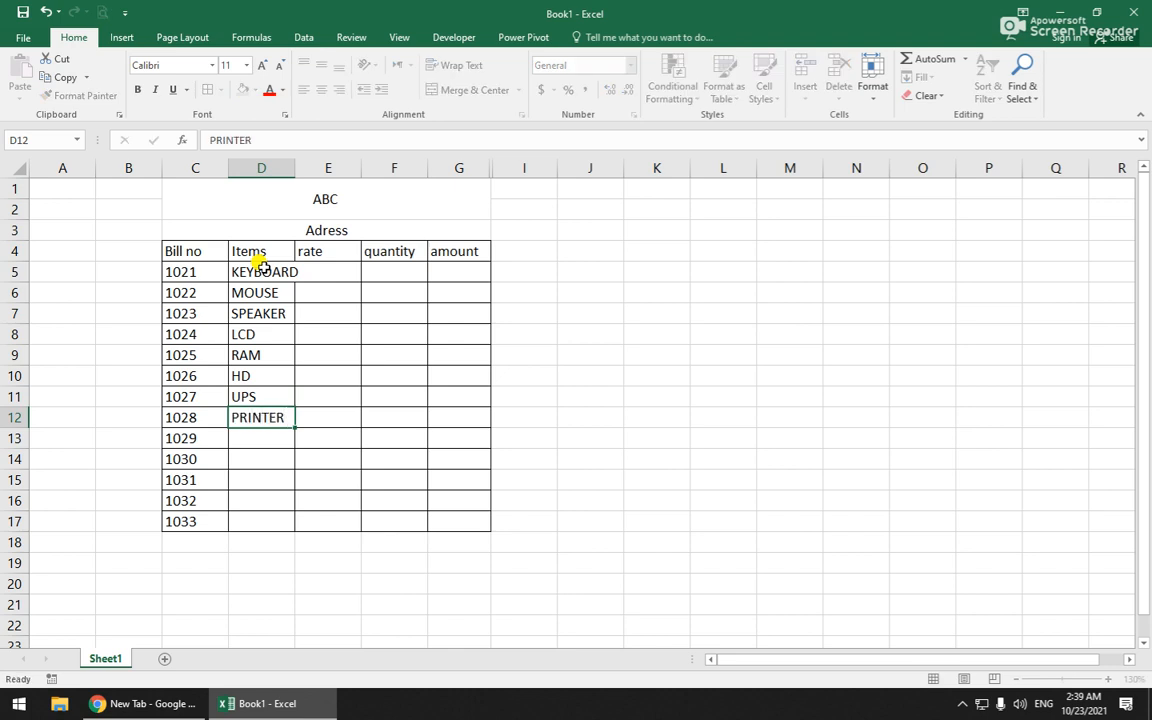
pyautogui.press('Return')
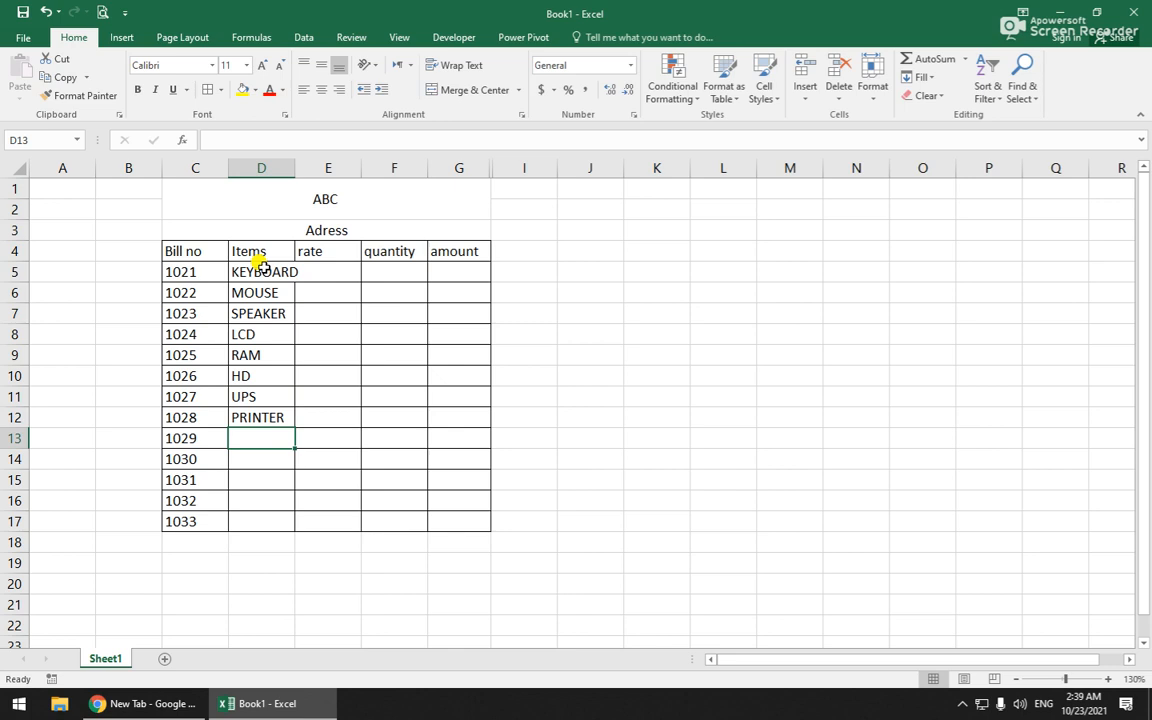
pyautogui.write('USB')
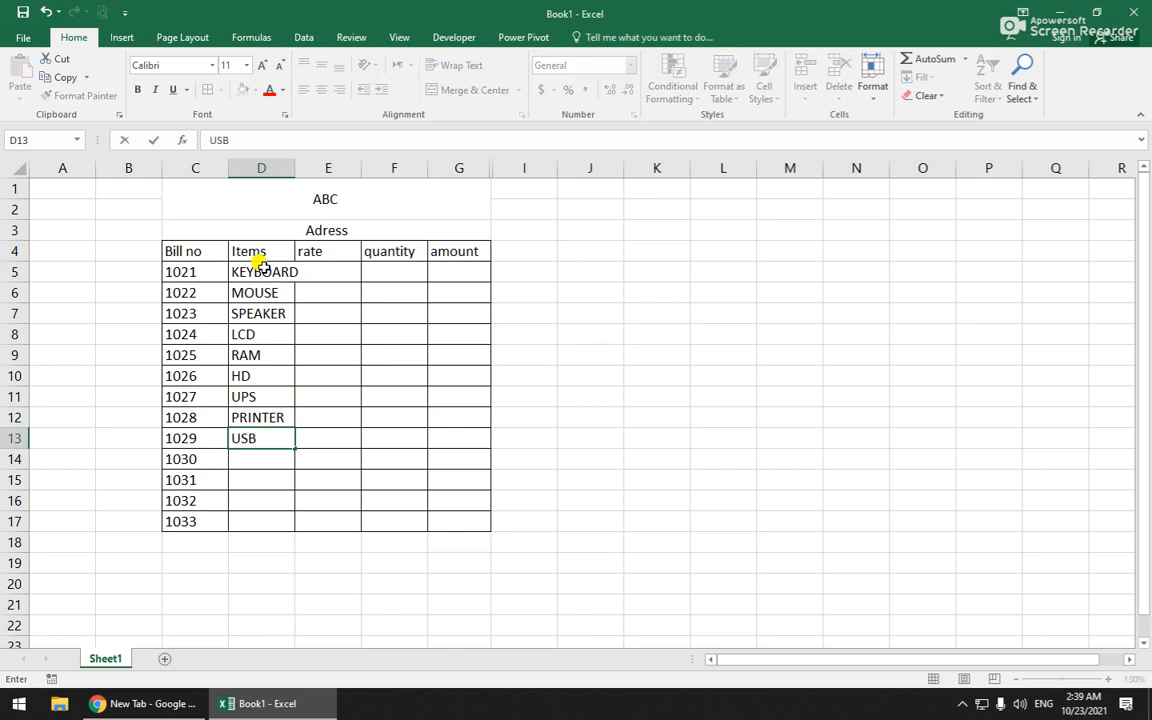
pyautogui.press('Return')
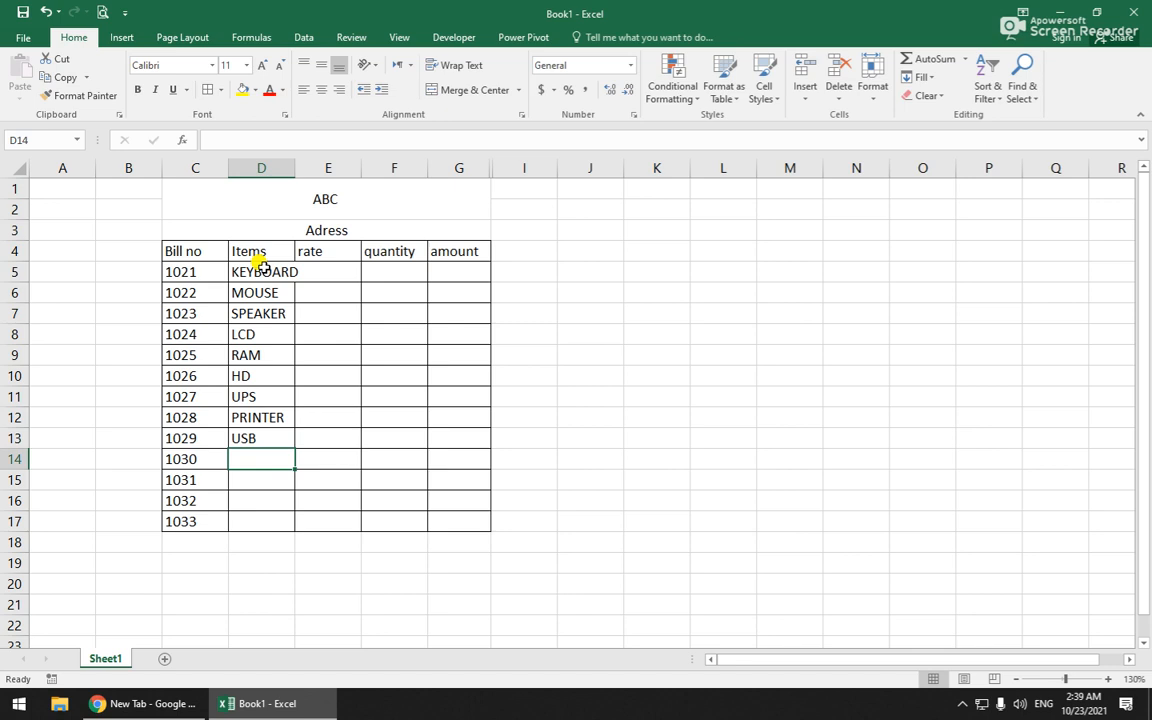
# Enter the items CABLES, CELL and HEAD PHONE in D14:D16
pyautogui.write('CAB')
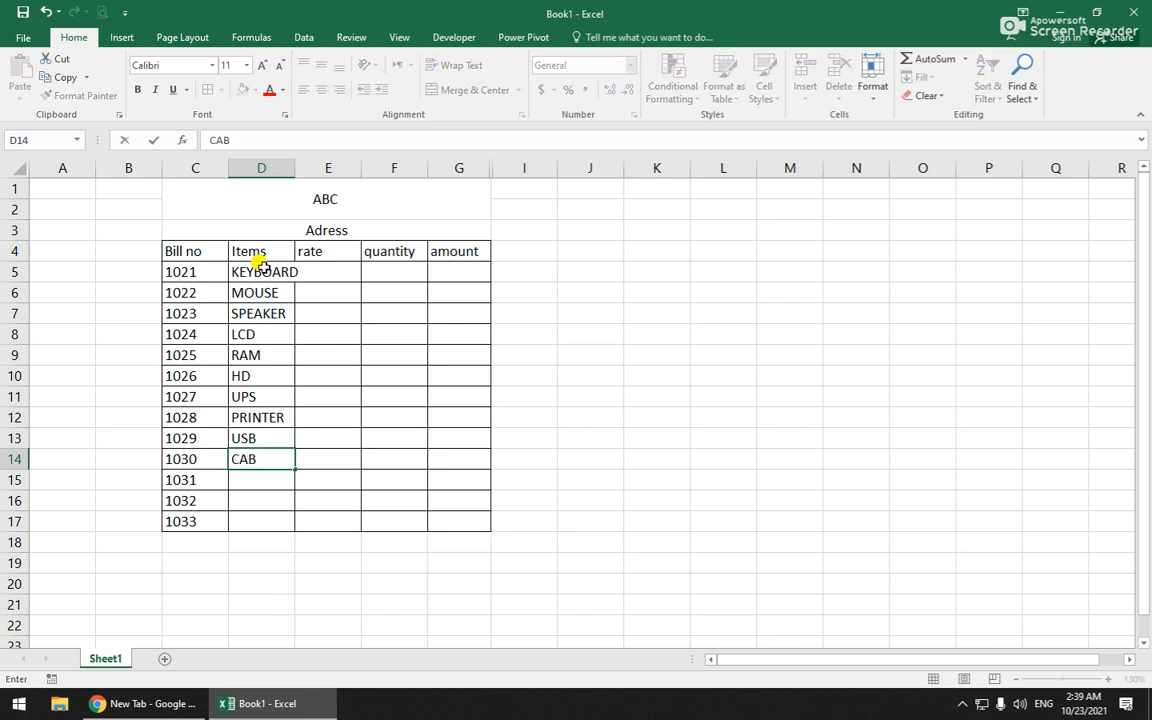
pyautogui.write('LES')
pyautogui.press('Return')
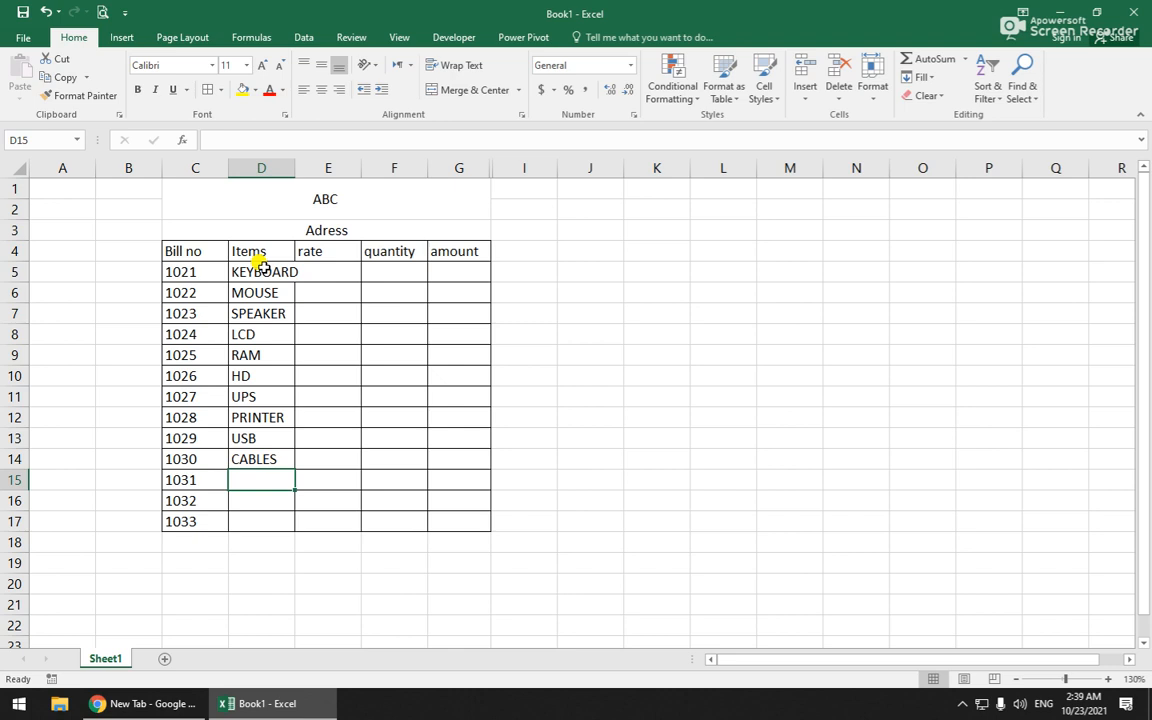
pyautogui.write('CELL')
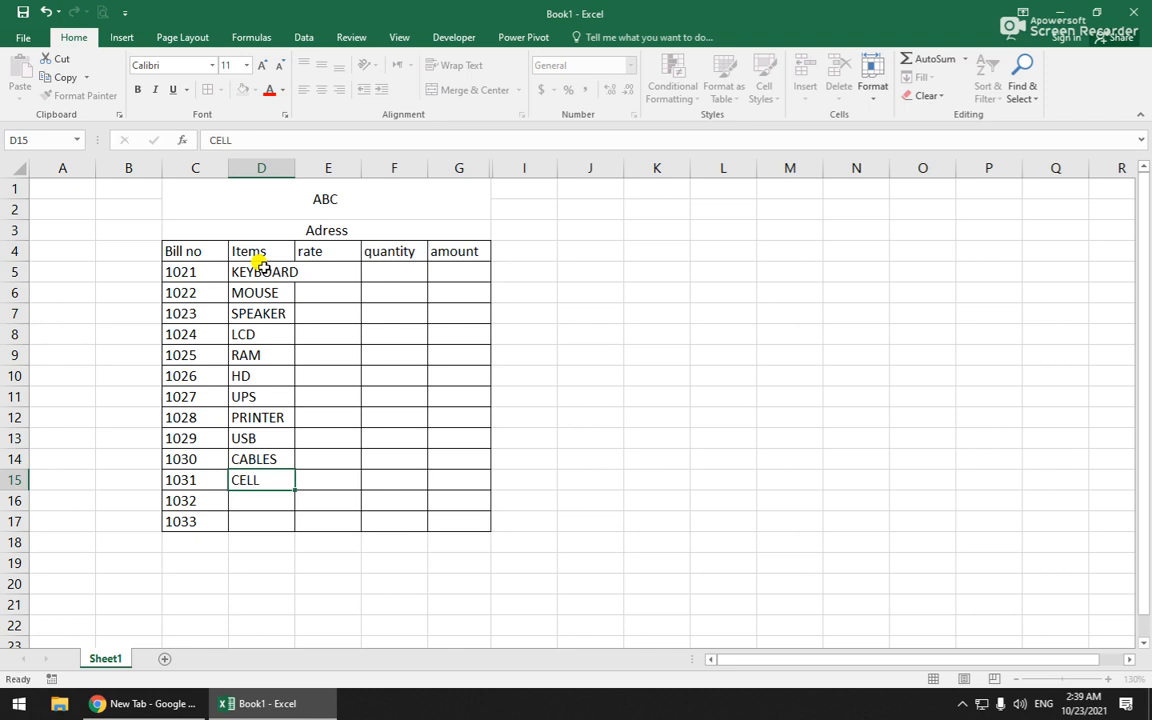
pyautogui.press('Return')
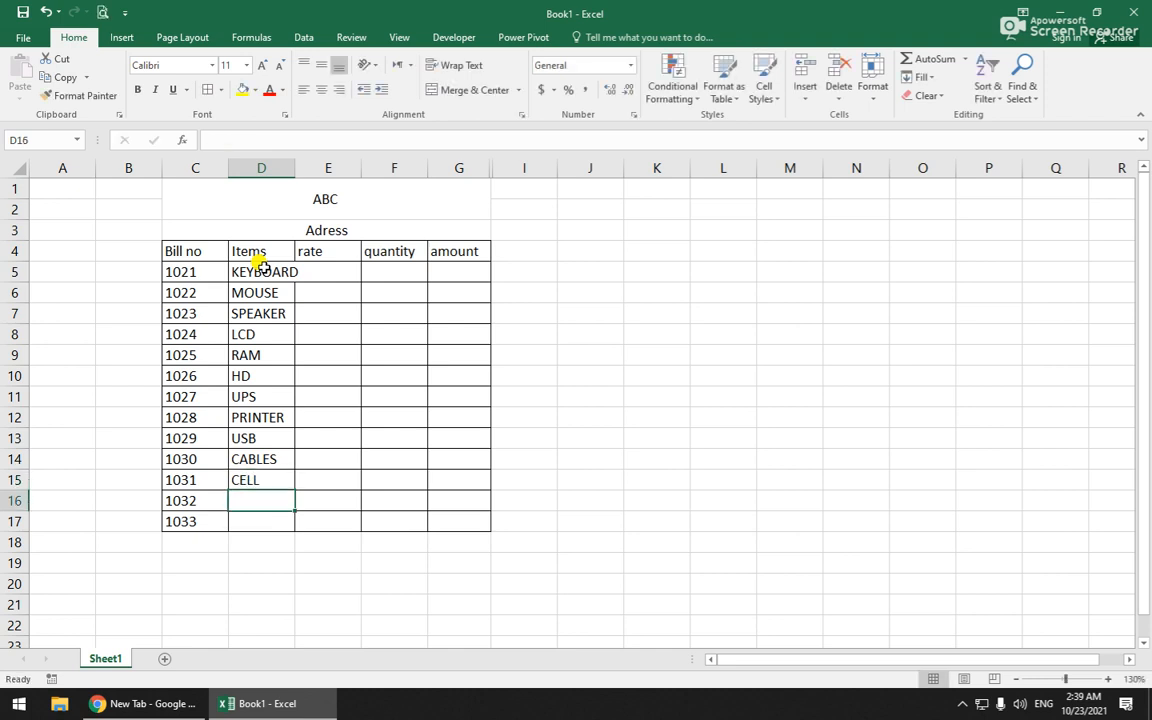
pyautogui.write('HEAD')
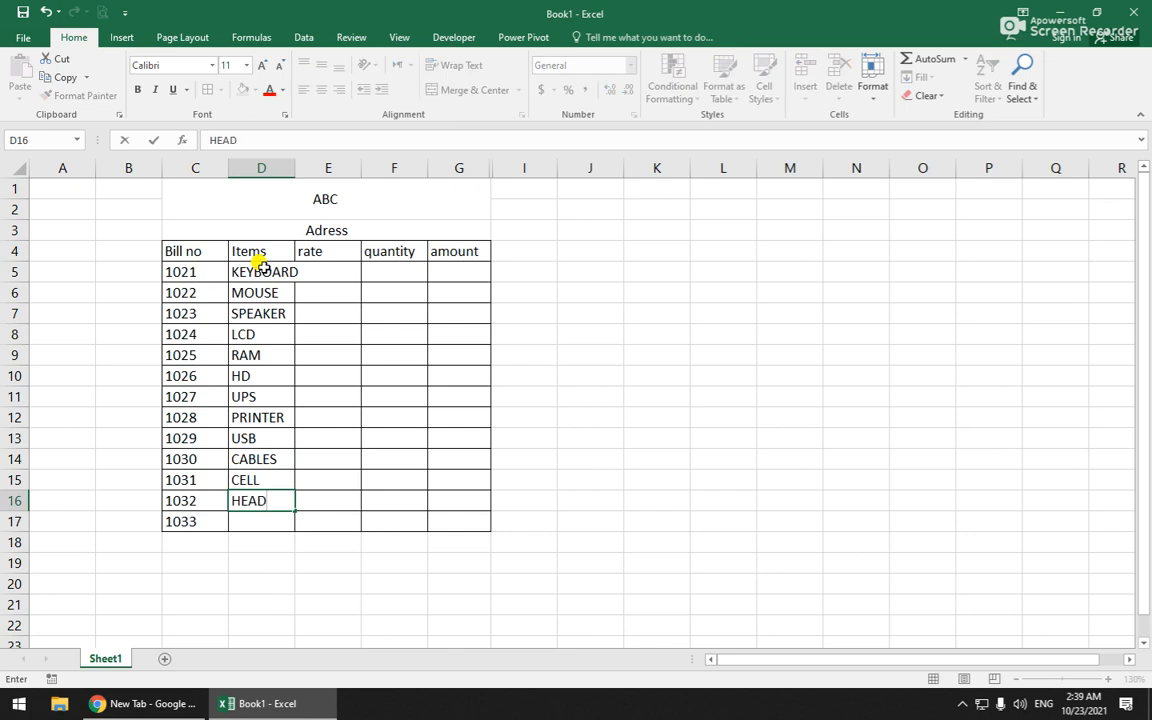
pyautogui.write(' PHONE')
pyautogui.press('Return')
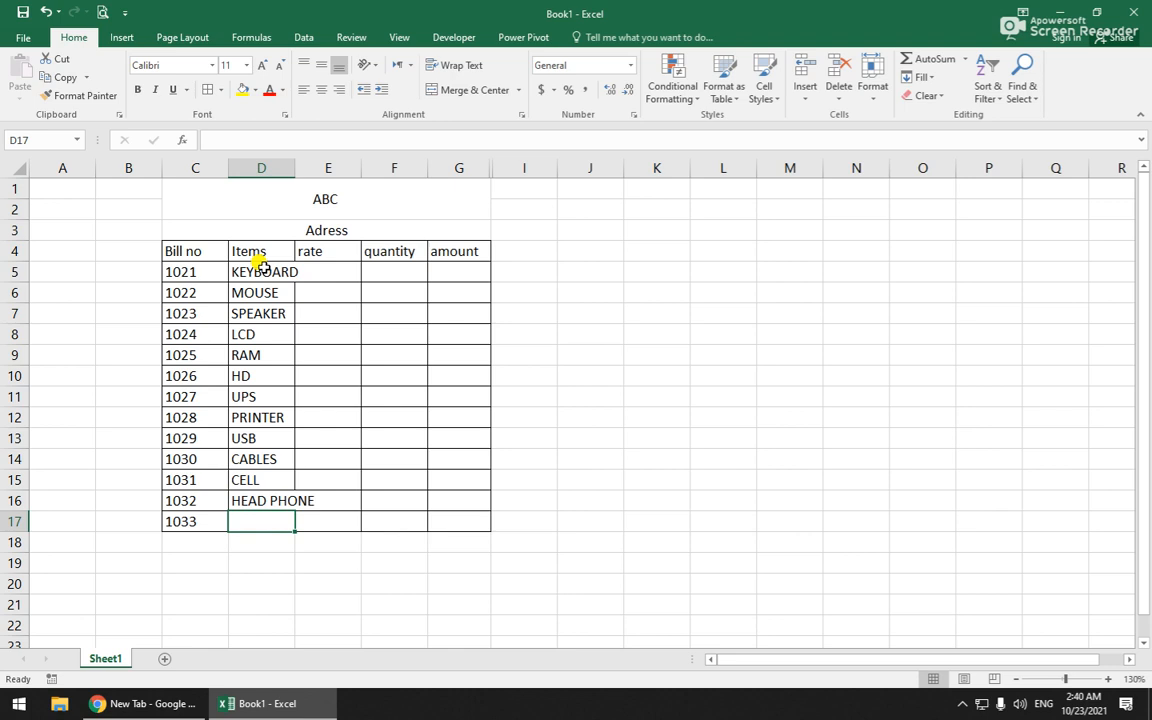
# Enter the last item, MONITERS, in D17 and autofit column D to the item names
pyautogui.write('MONITER')
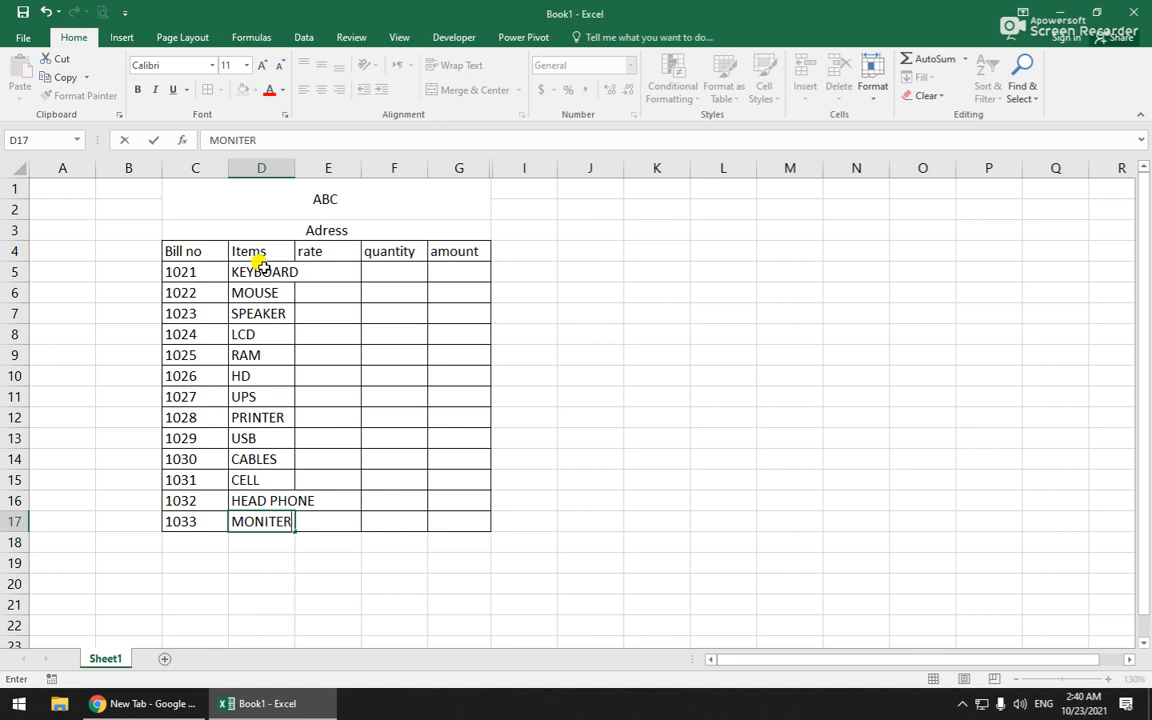
pyautogui.write('S')
pyautogui.click(462, 332)
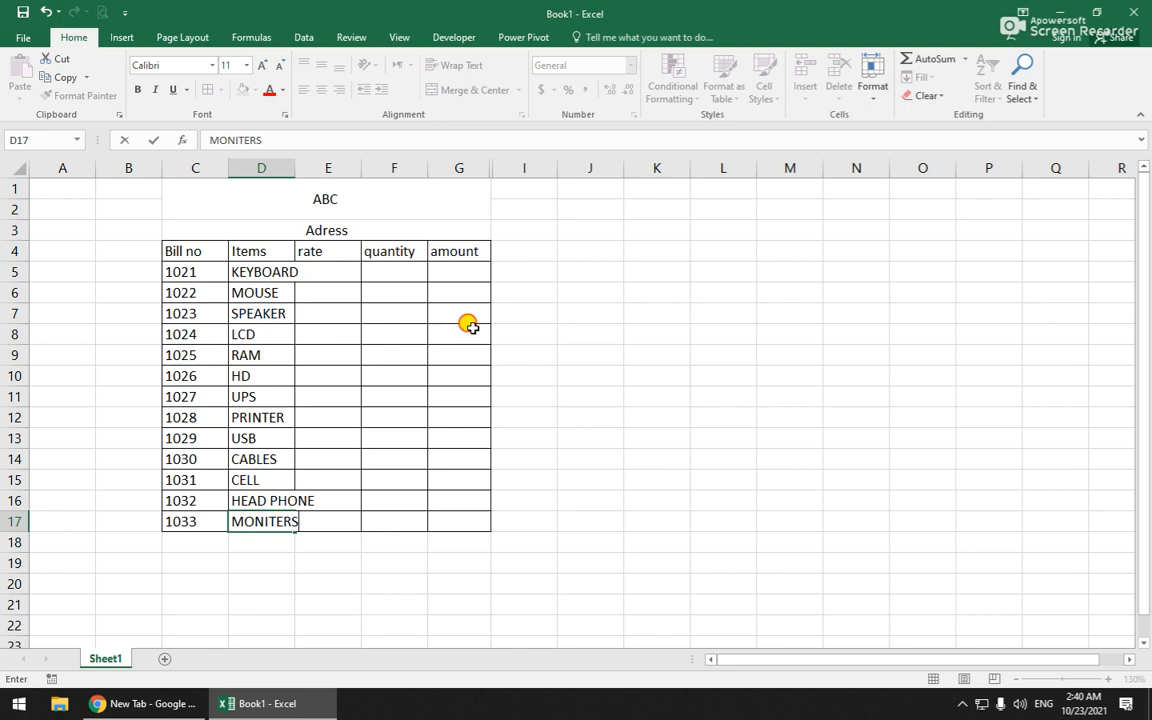
pyautogui.doubleClick(295, 167)
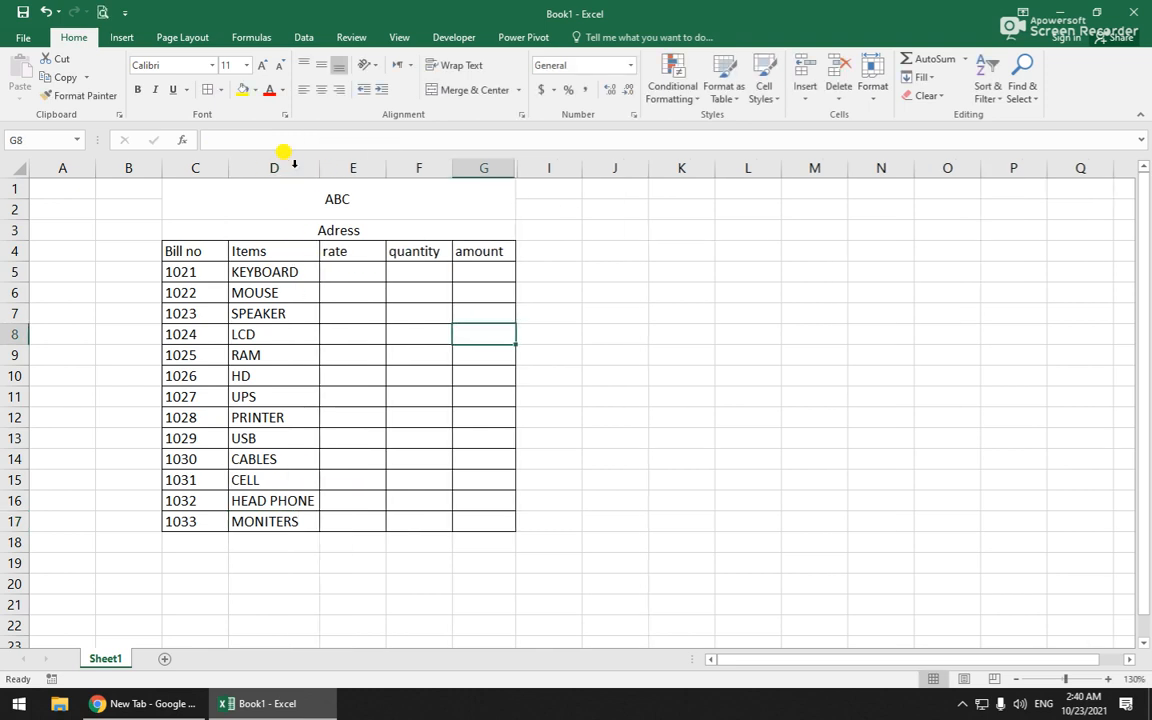
# Enter the rates 250 for the keyboard, 100 for the mouse and 100 for the speaker in E5:E7
pyautogui.click(369, 271)
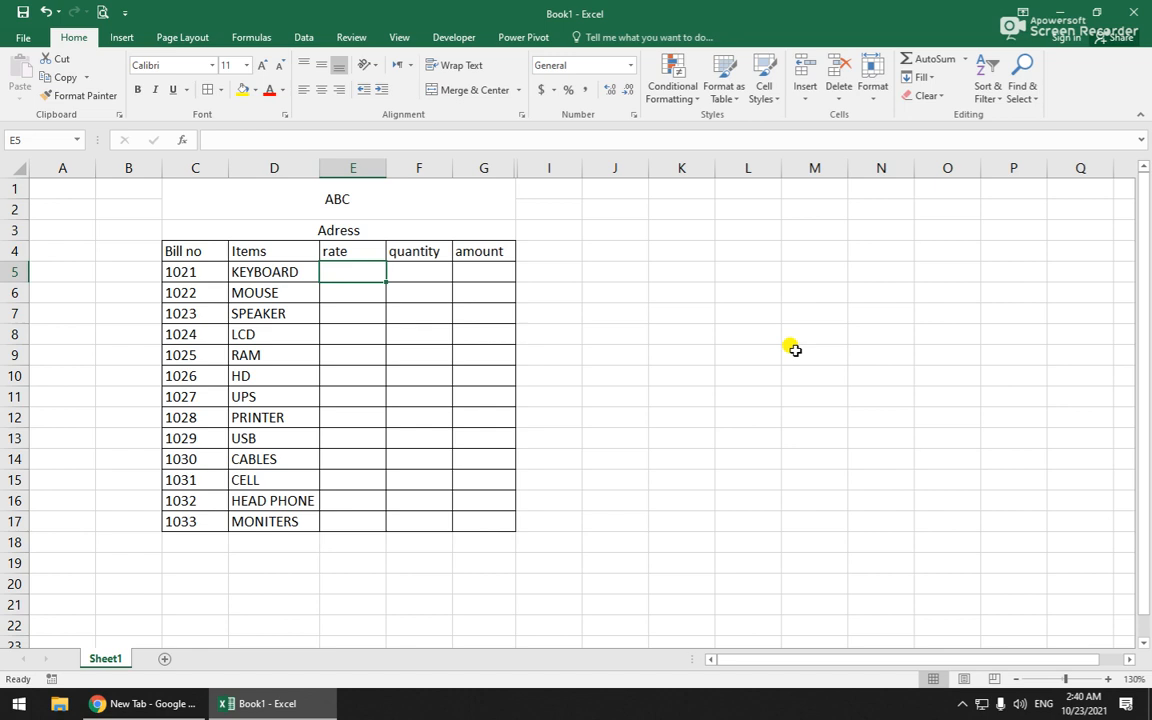
pyautogui.write('250')
pyautogui.press('Return')
pyautogui.write('10')
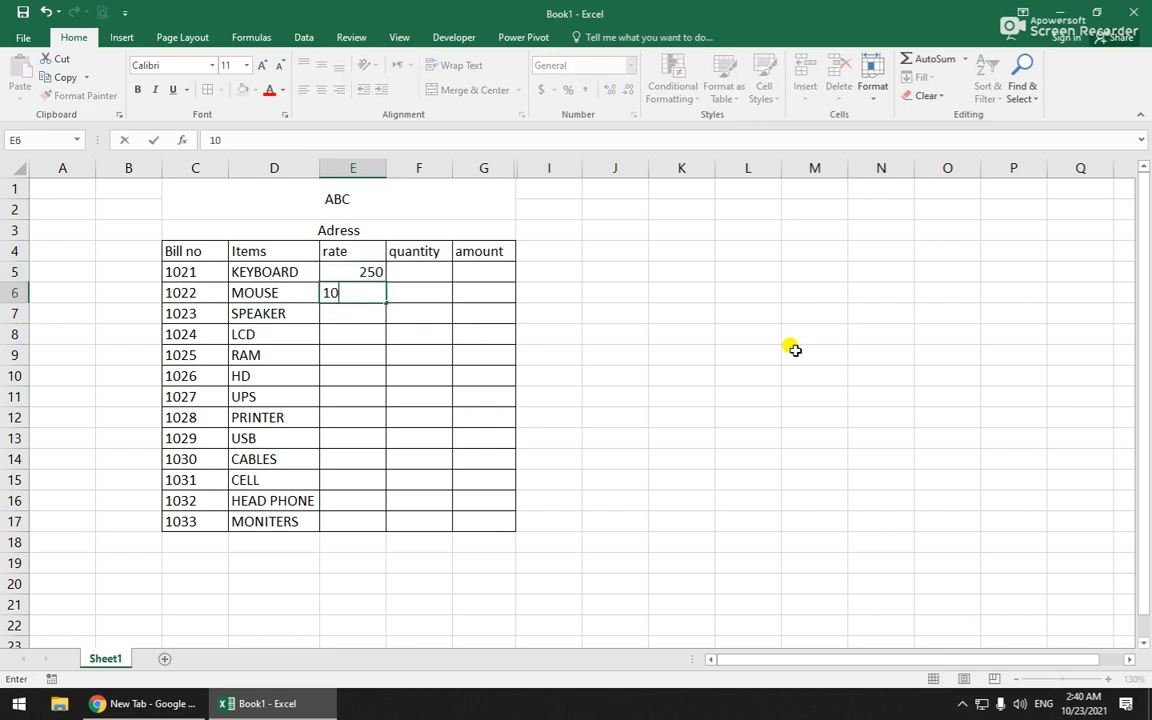
pyautogui.press('Return')
pyautogui.press('Up')
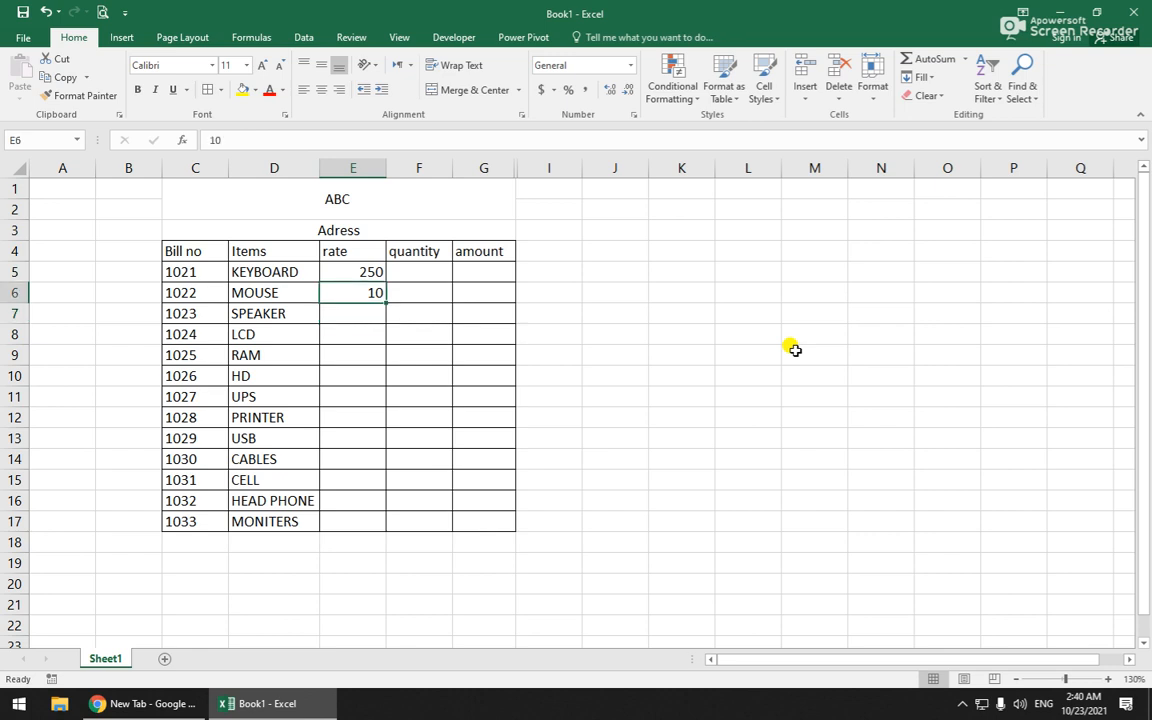
pyautogui.write('100')
pyautogui.press('Return')
pyautogui.write('100')
pyautogui.press('Return')
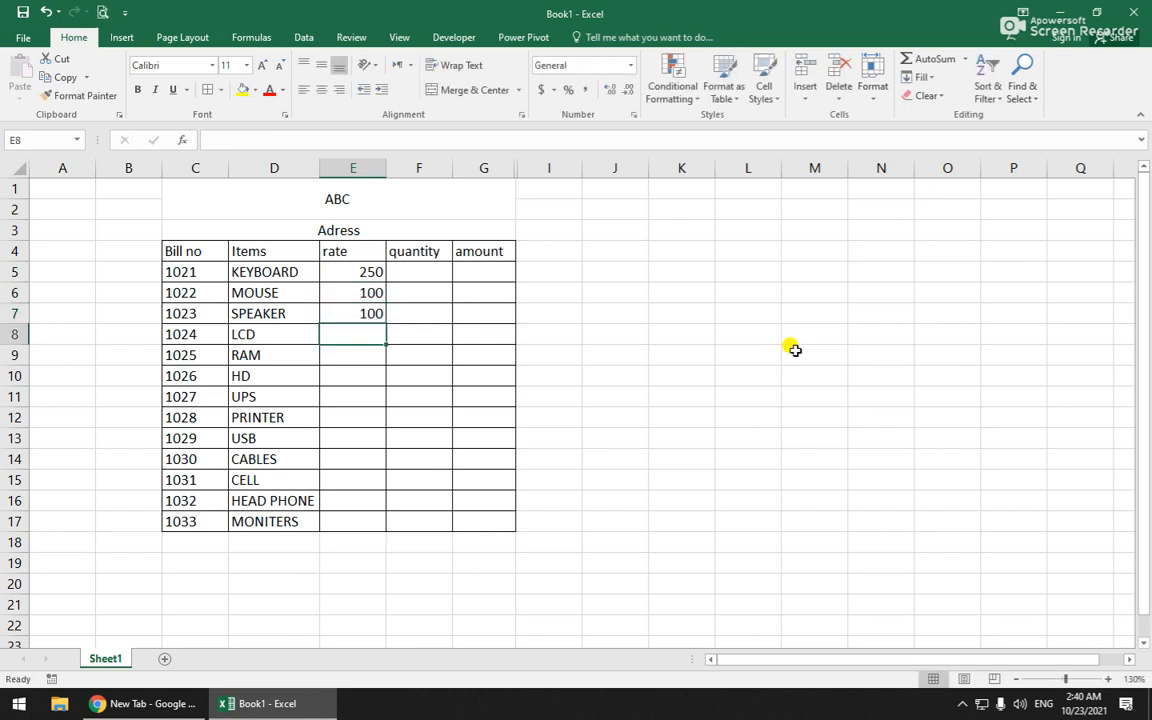
# Enter the rates 2500 for the LCD, 800 for the RAM and 1000 for the HD in E8:E10
pyautogui.write('2500')
pyautogui.press('Return')
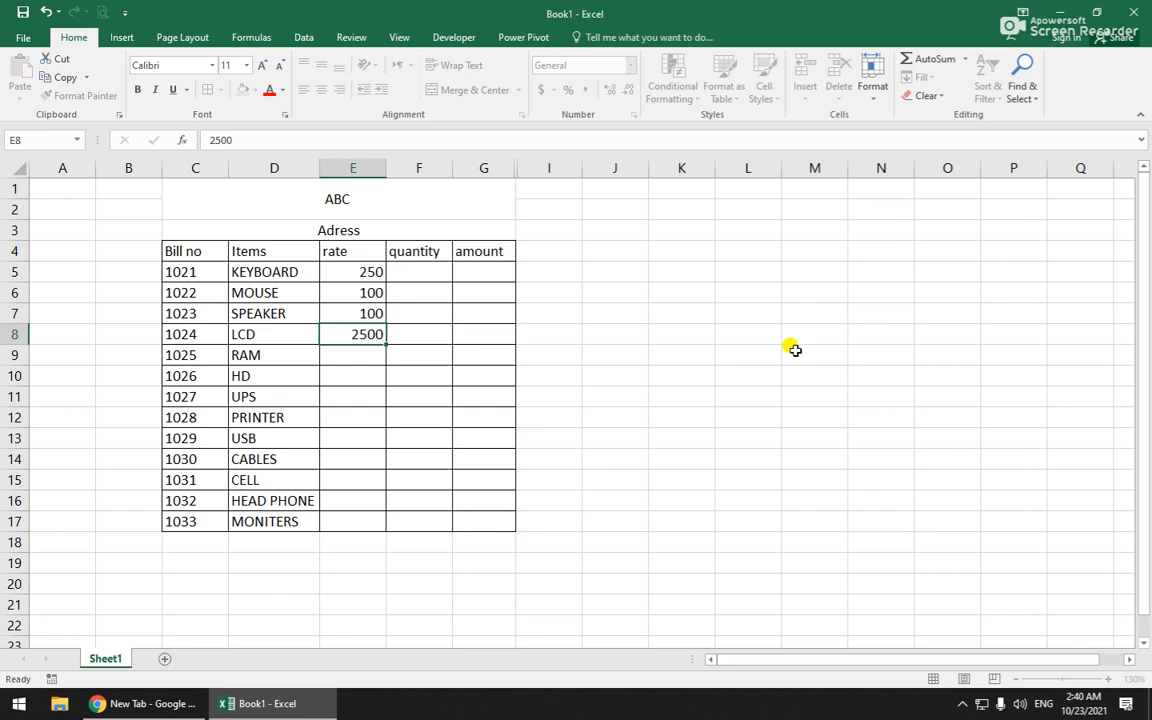
pyautogui.write('800')
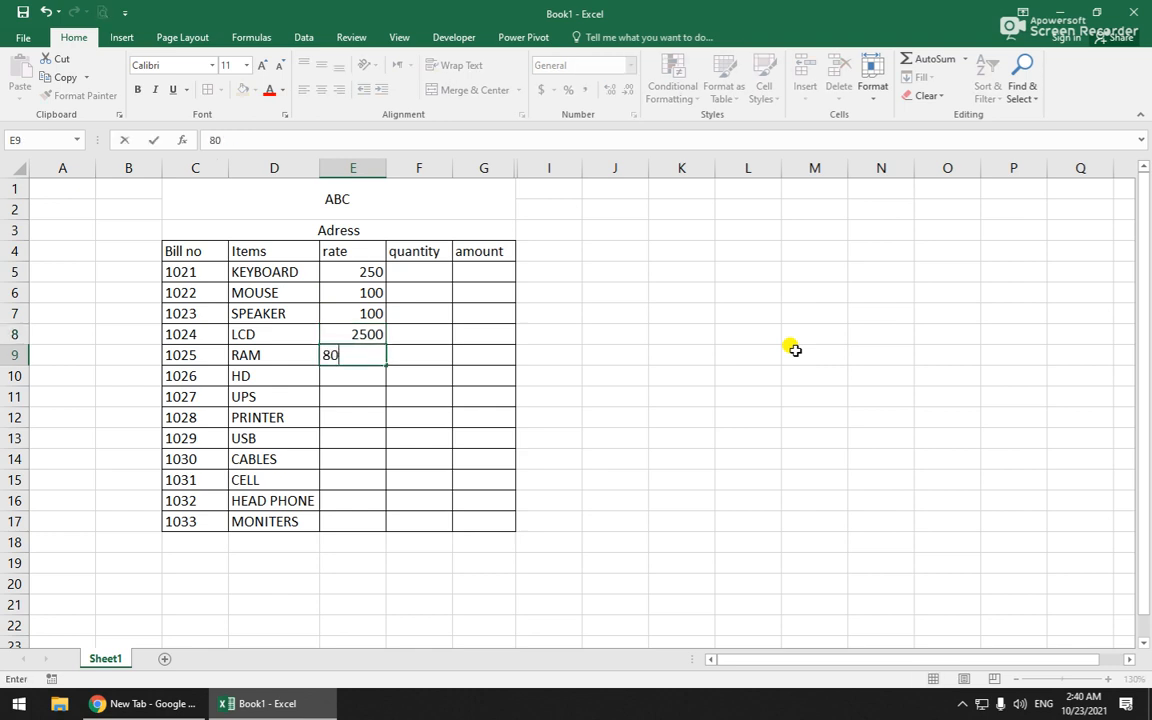
pyautogui.press('Return')
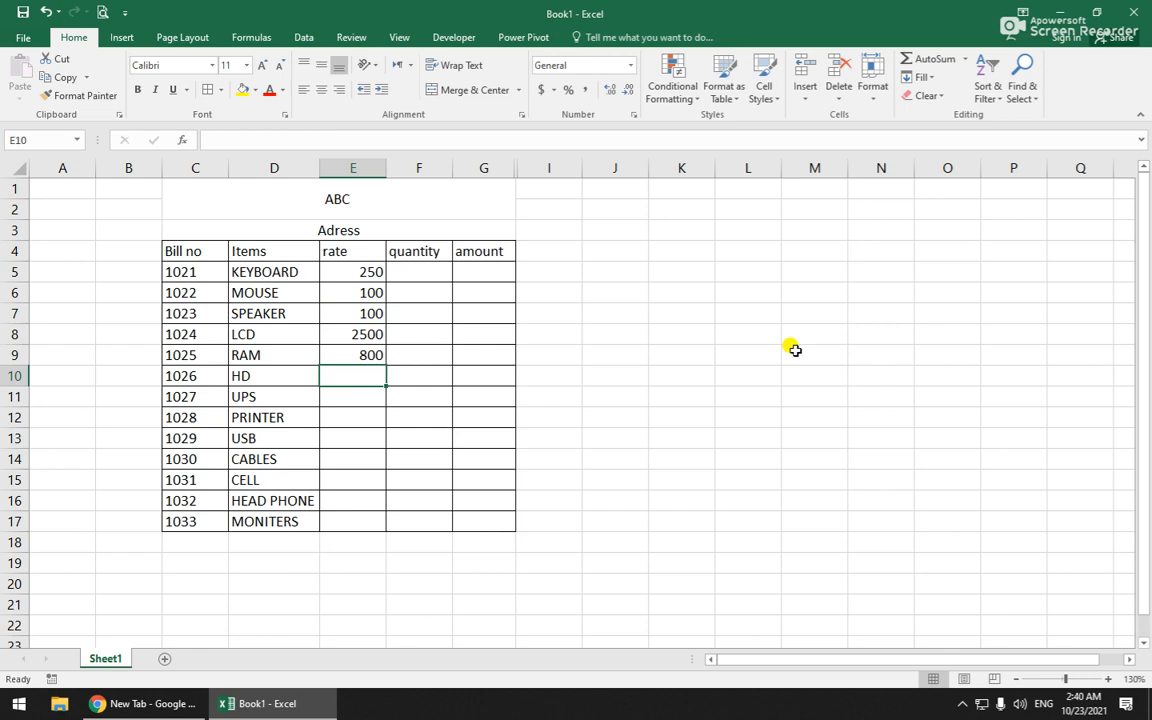
pyautogui.write('1000')
pyautogui.press('Return')
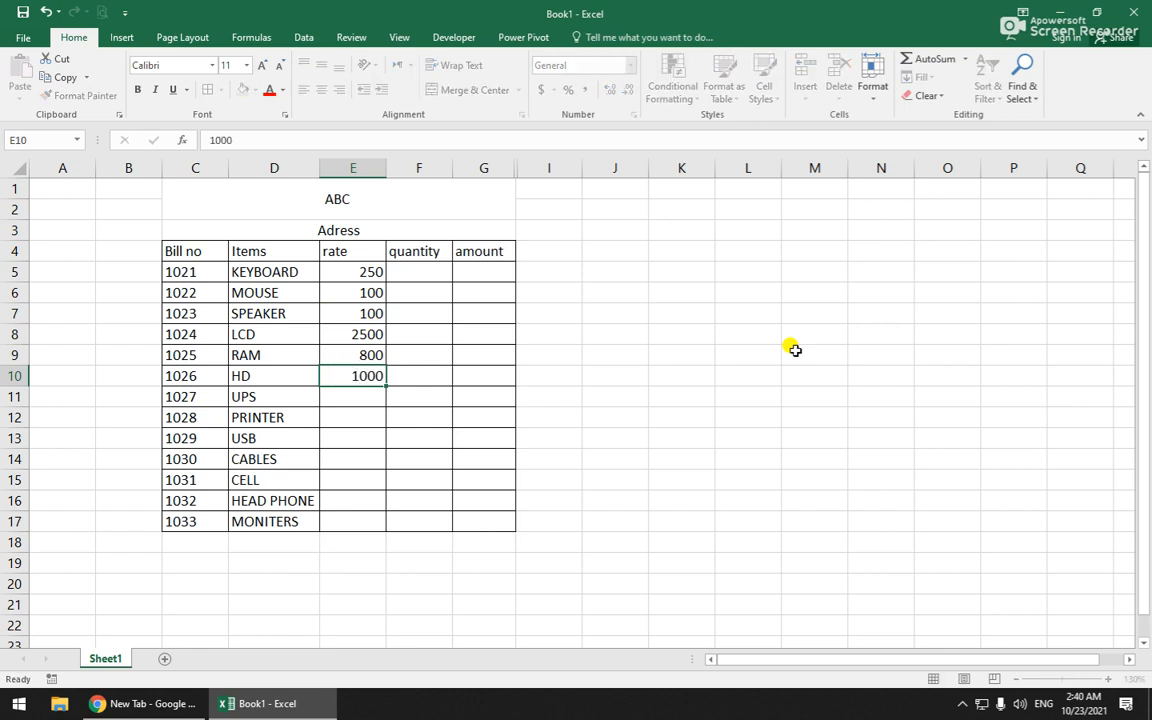
# Enter the rates 5000 for the UPS and 25000 for the printer in E11:E12
pyautogui.write('5000')
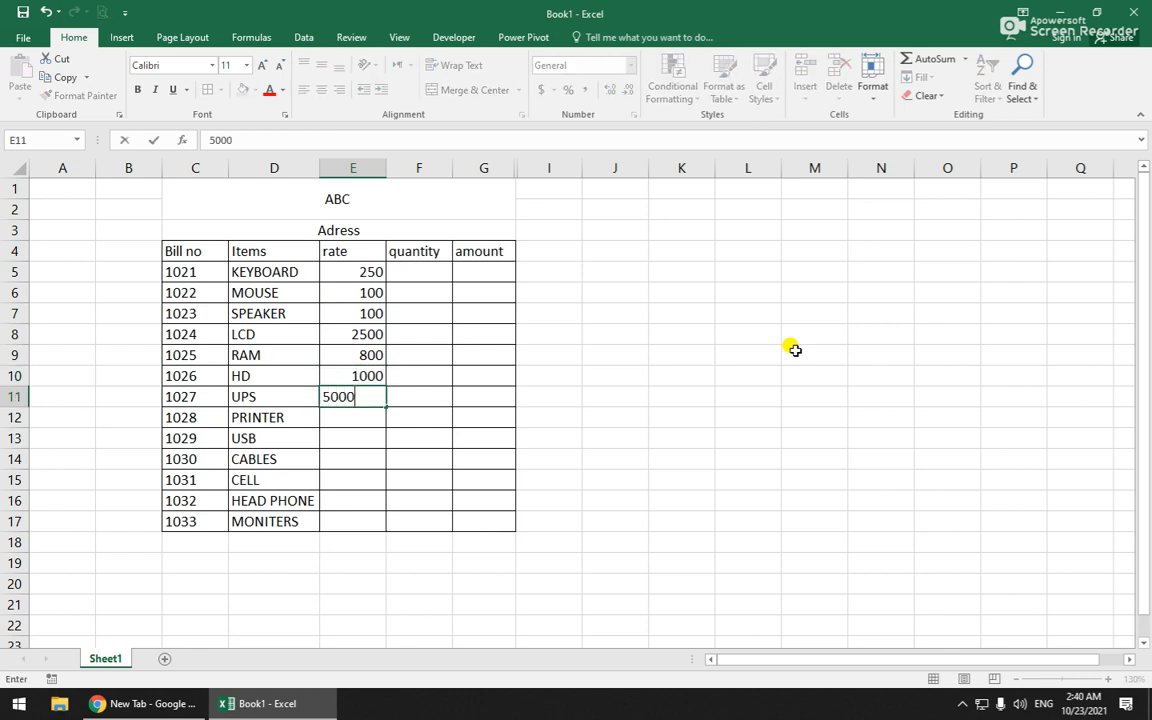
pyautogui.press('Return')
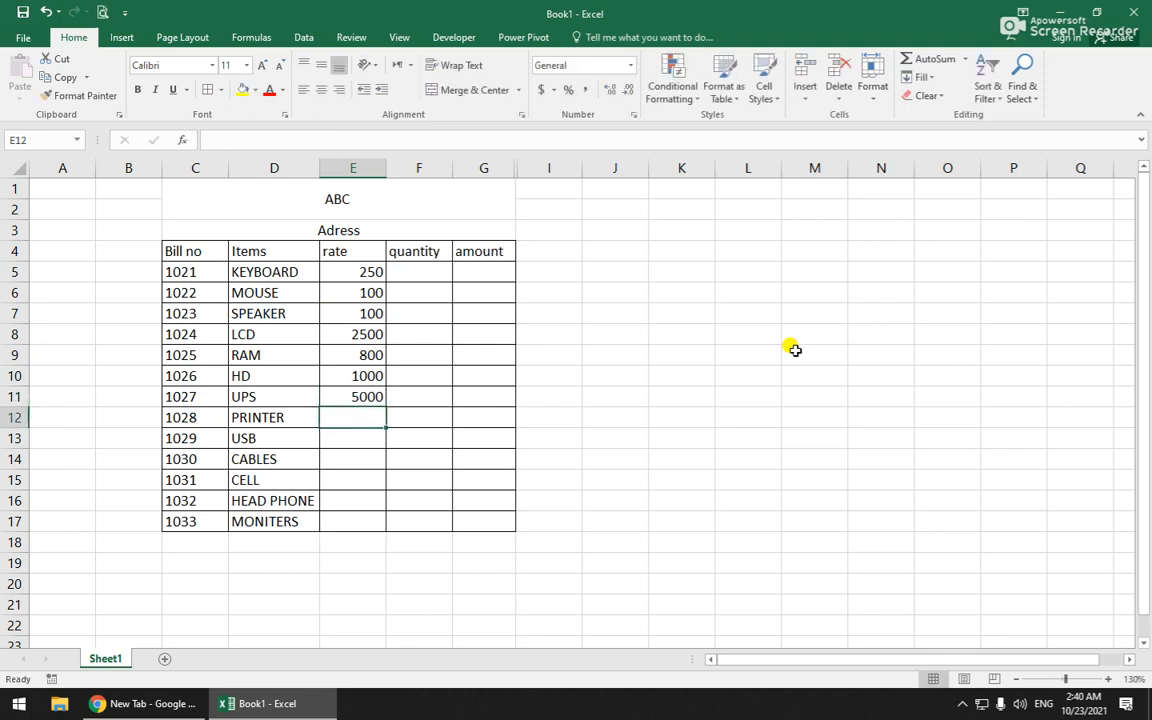
pyautogui.write('25000')
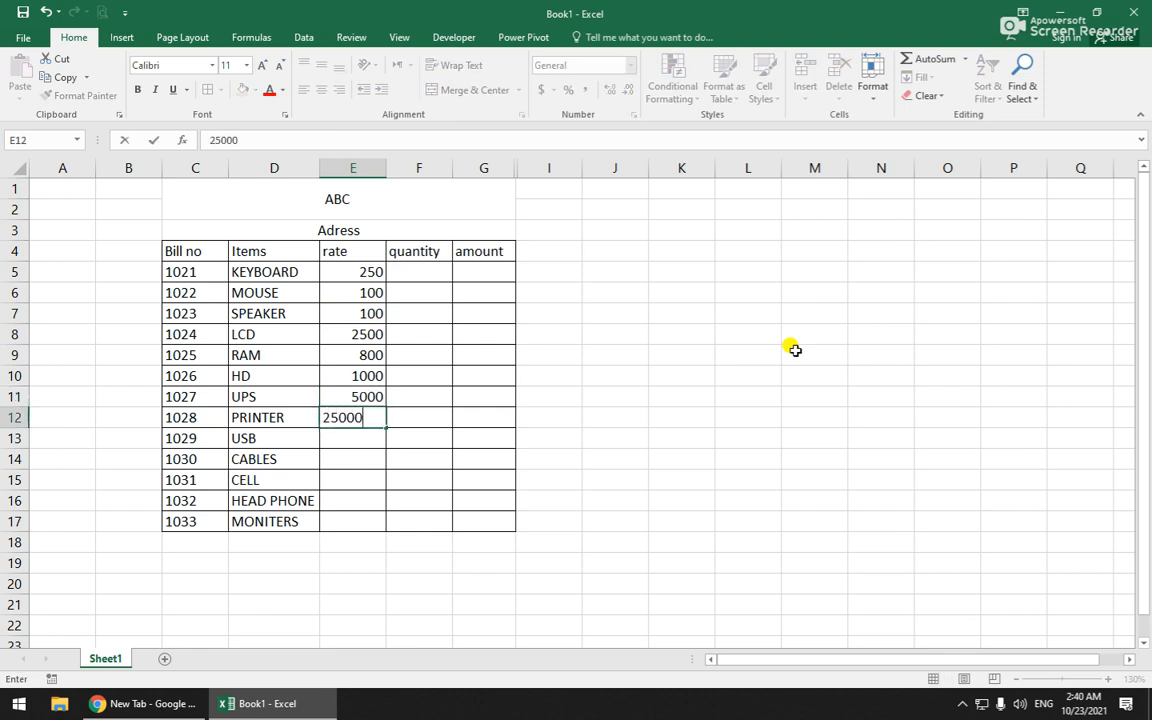
pyautogui.press('Return')
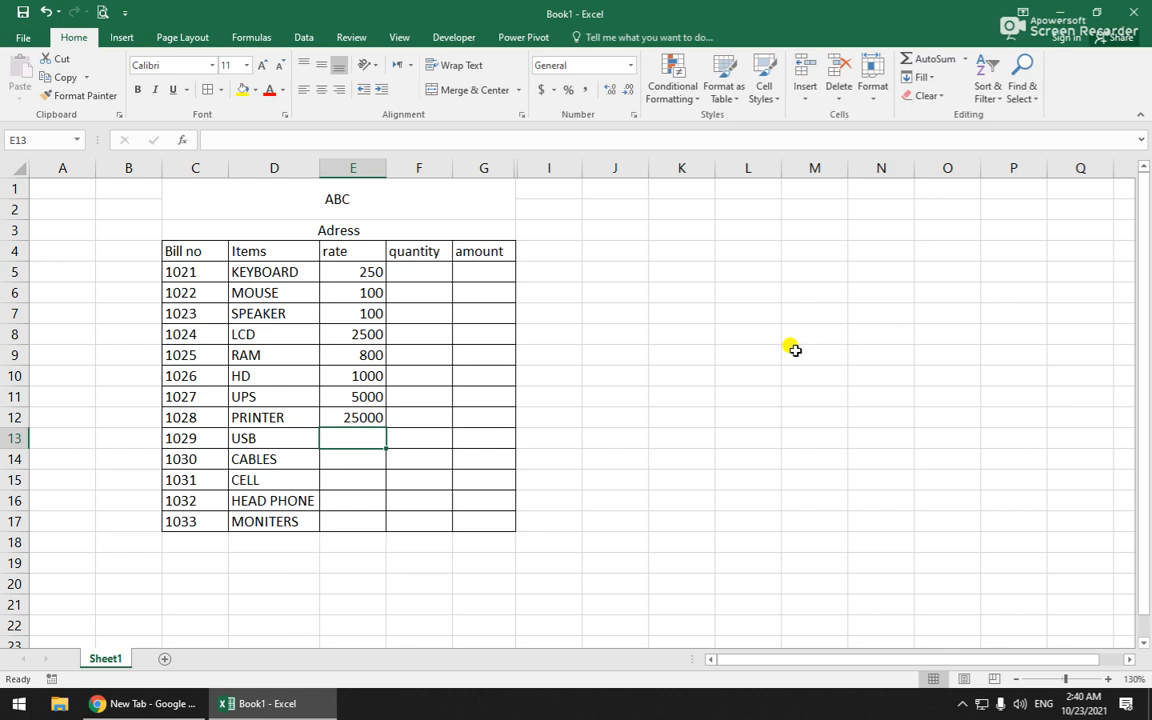
# Enter the rates 800 for USB, 50 for cables, 50 for cell, 150 for head phone and 1500 for moniters in E13:E17
pyautogui.write('800')
pyautogui.press('Return')
pyautogui.write('50')
pyautogui.press('Return')
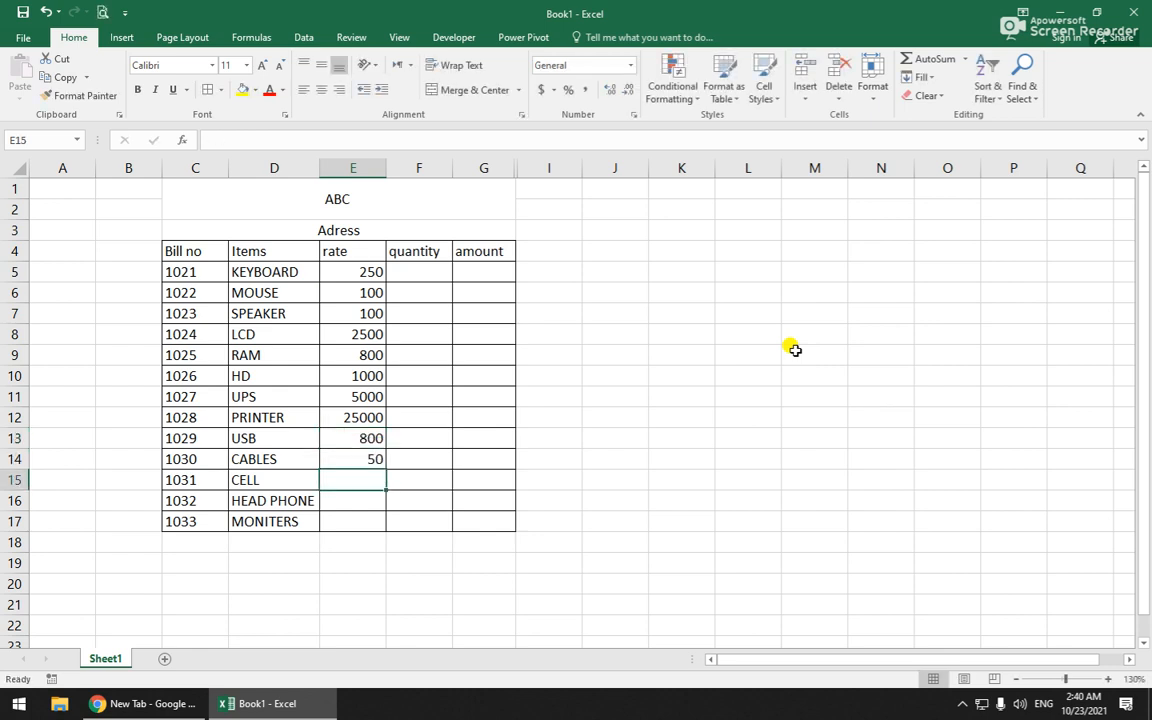
pyautogui.write('50')
pyautogui.press('Return')
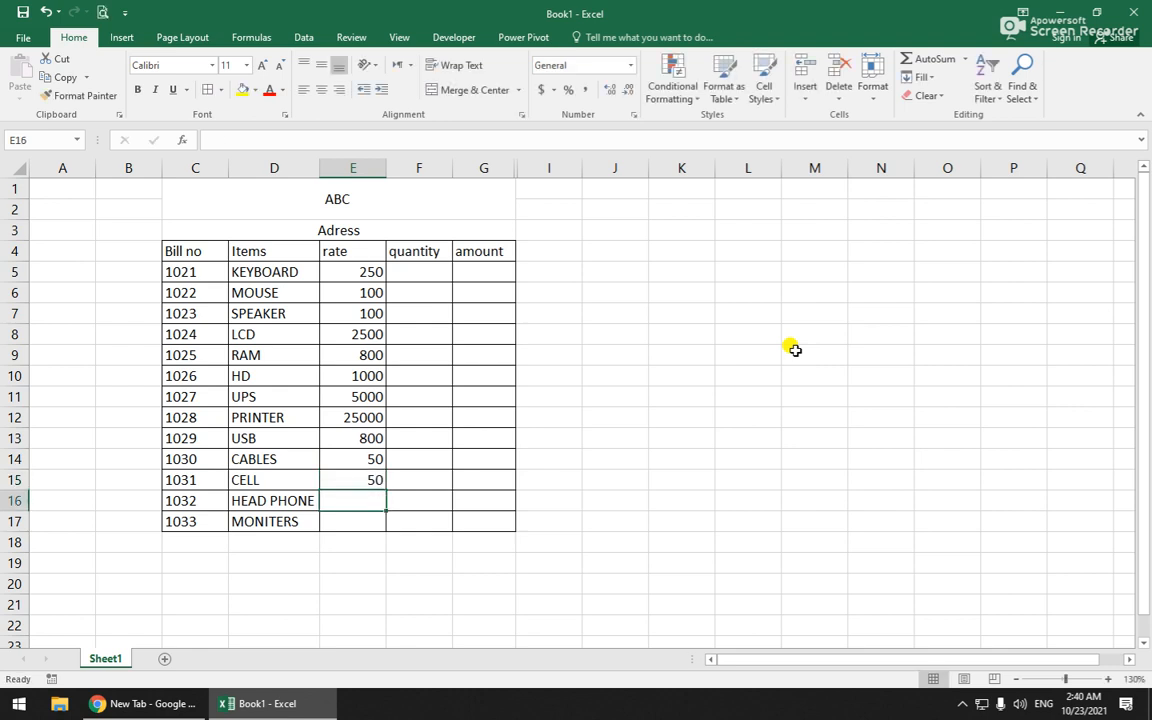
pyautogui.write('150')
pyautogui.press('Return')
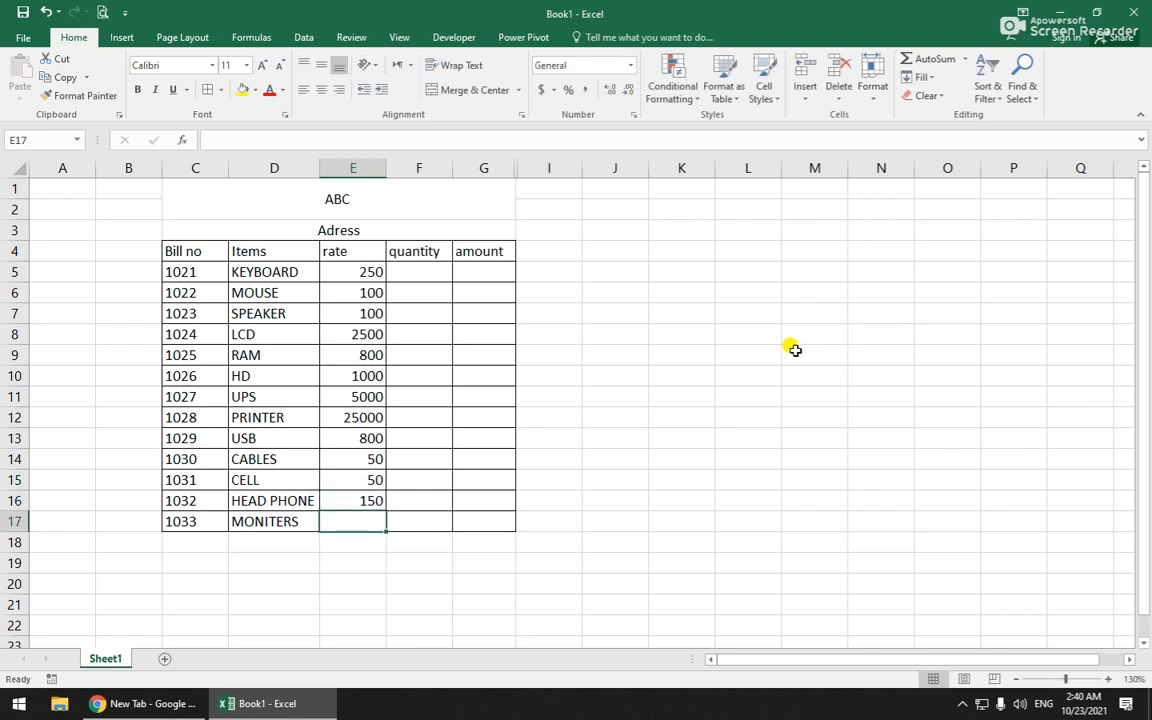
pyautogui.write('1500')
pyautogui.press('Tab')
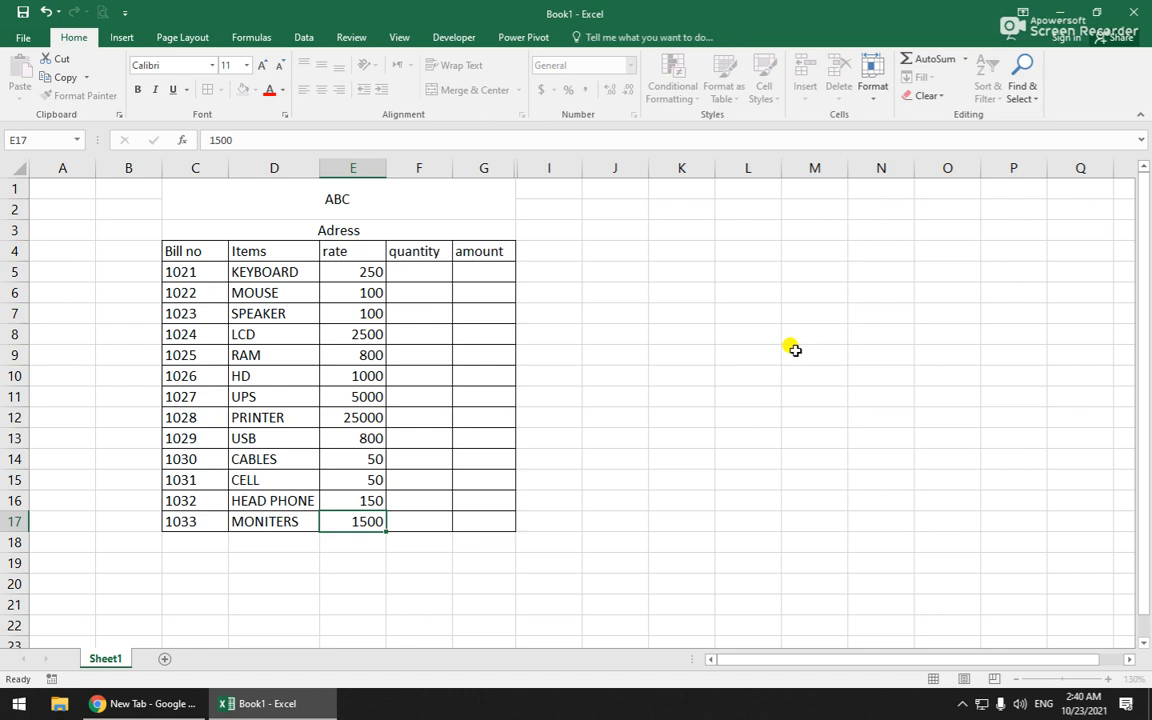
# Enter the quantities 12 for the keyboard, 5 for the mouse and 8 for the speaker in F5:F7
pyautogui.press('Up')
pyautogui.press('Up')
pyautogui.press('Up')
pyautogui.press('Up')
pyautogui.press('Up')
pyautogui.press('Up')
pyautogui.press('Up')
pyautogui.press('Up')
pyautogui.press('Up')
pyautogui.press('Up')
pyautogui.press('Up')
pyautogui.press('Up')
pyautogui.press('Up')
pyautogui.press('Down')
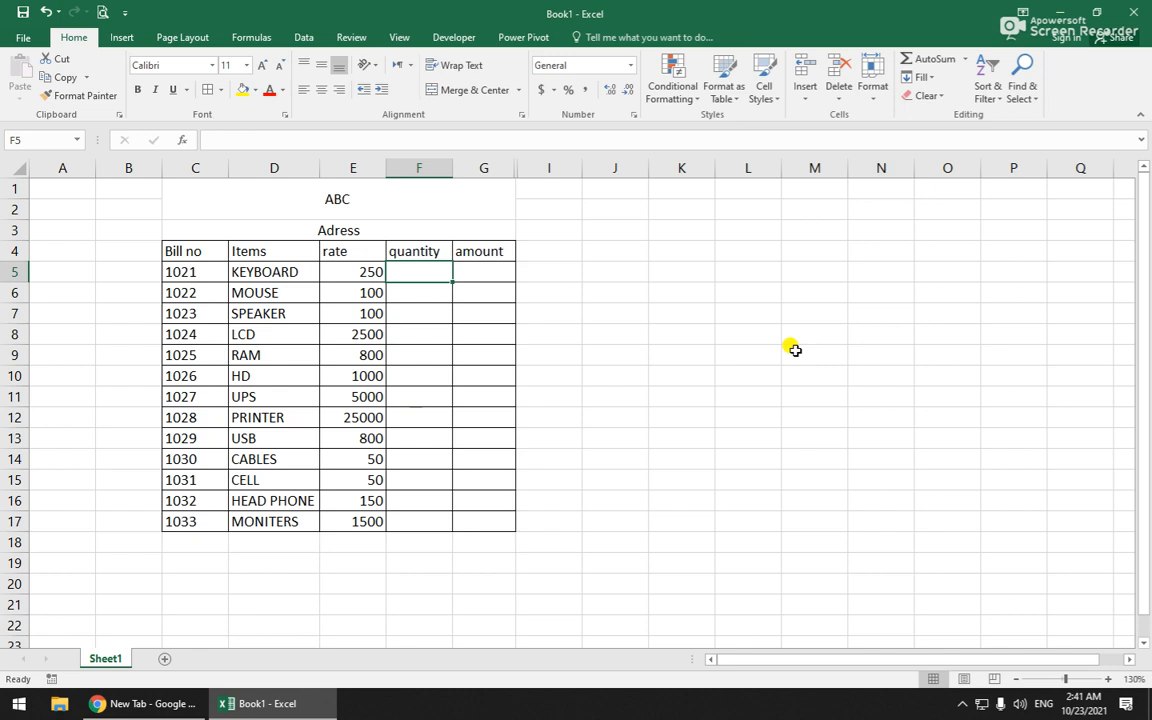
pyautogui.write('12')
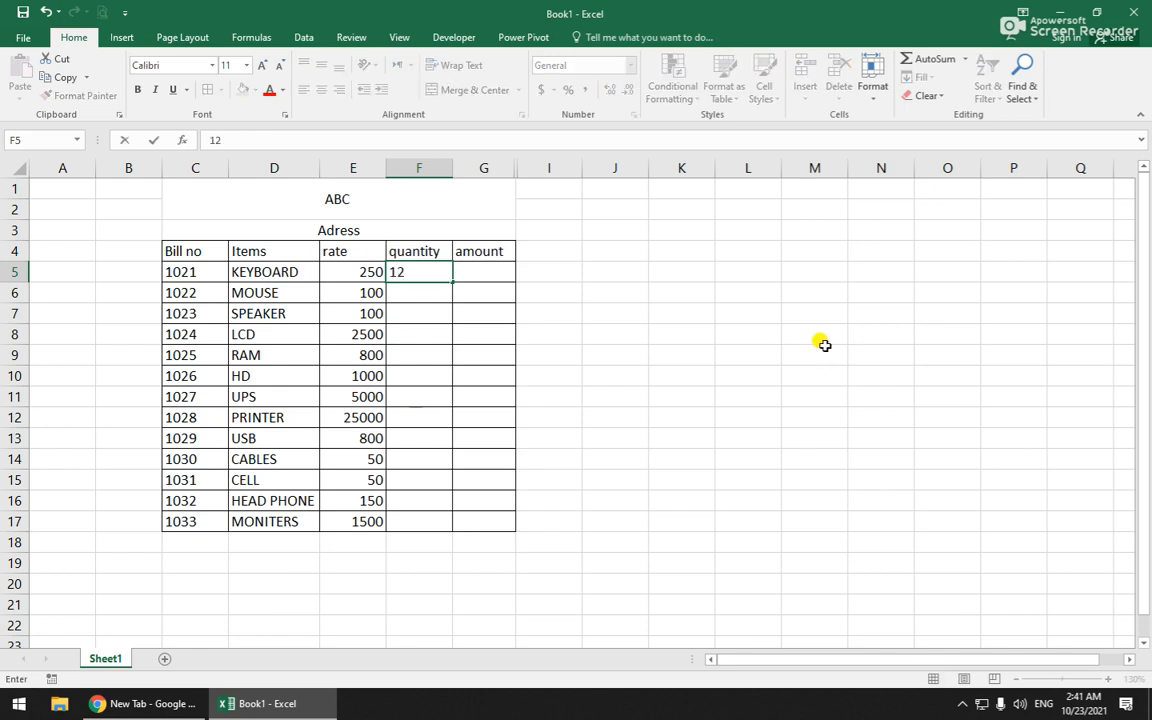
pyautogui.press('Return')
pyautogui.write('5')
pyautogui.press('Return')
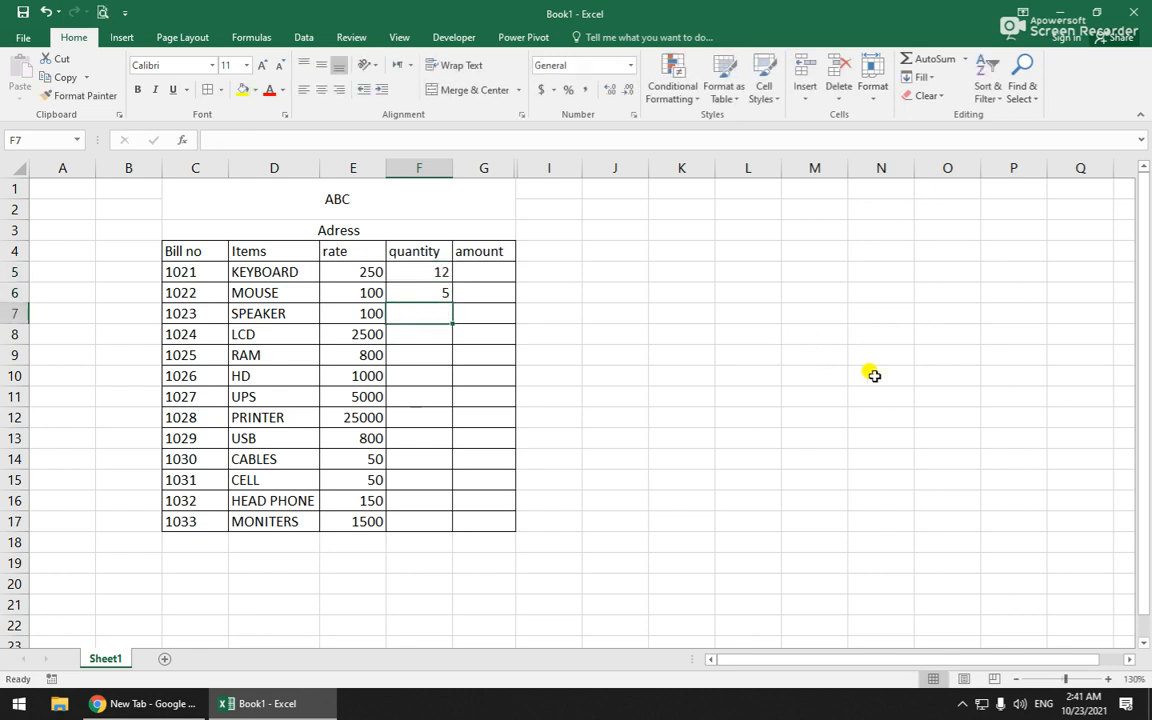
pyautogui.write('8')
pyautogui.press('Return')
# Enter the quantities 10 for the LCD, 20 for the RAM and 5 for the HD in F8:F10
pyautogui.write('10')
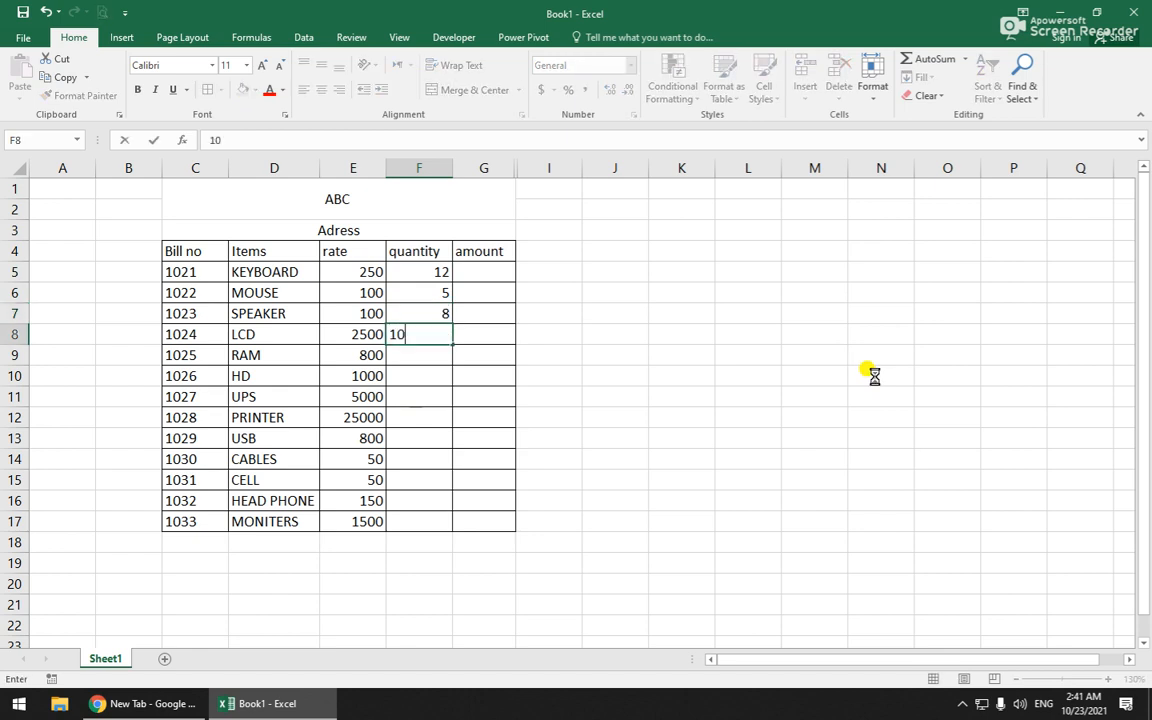
pyautogui.press('Return')
pyautogui.write('20')
pyautogui.press('Return')
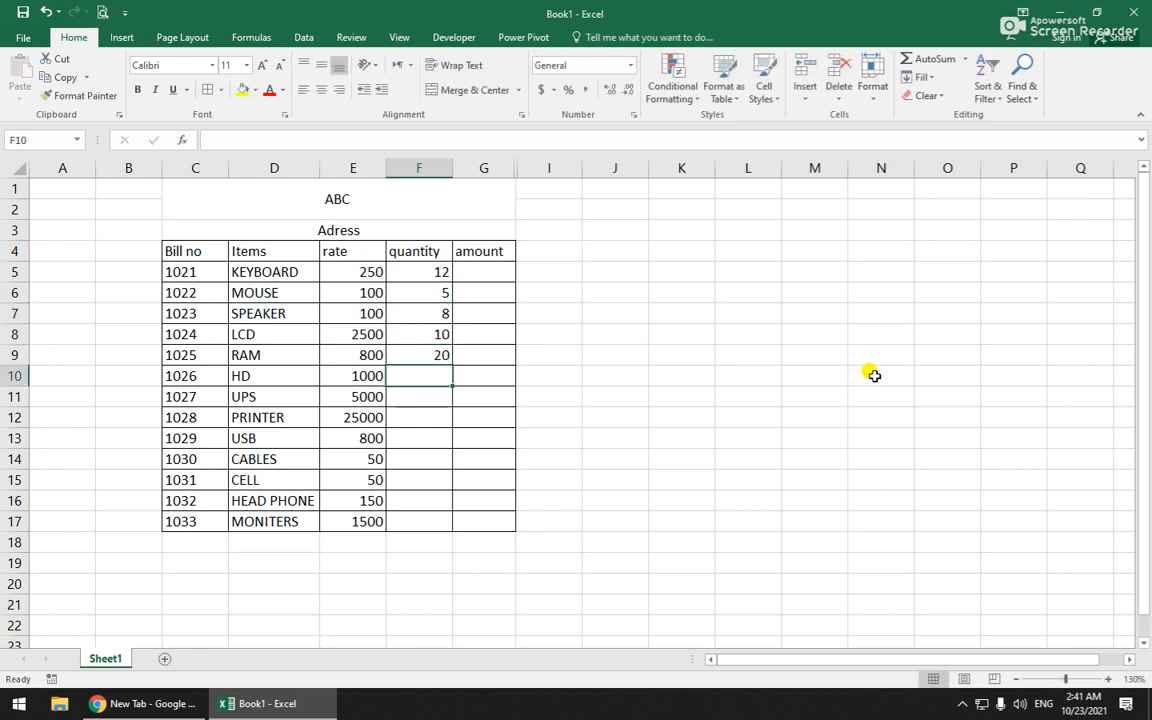
pyautogui.write('5')
pyautogui.press('Return')
# Enter the quantities 8 for the UPS, 6 for the printer, 9 for USB and 41 for cables in F11:F14
pyautogui.write('8')
pyautogui.press('Return')
pyautogui.write('6')
pyautogui.press('Return')
pyautogui.write('9')
pyautogui.press('Return')
pyautogui.write('41')
pyautogui.press('Return')
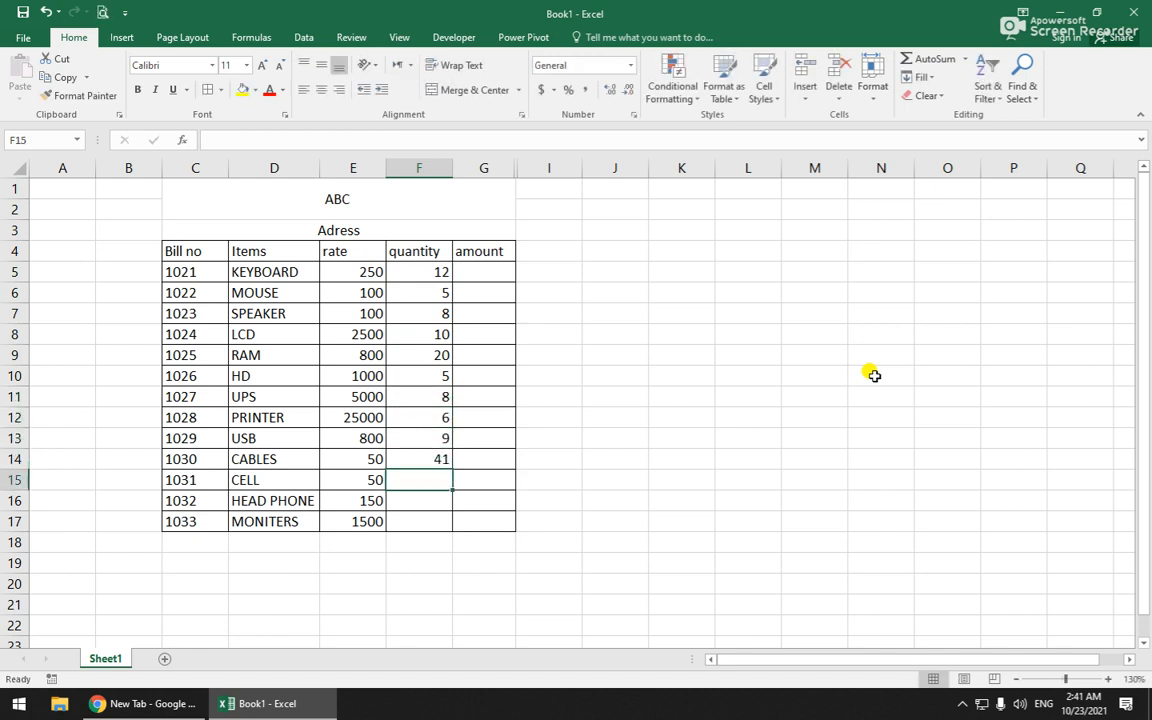
# Change the cables quantity in F14 to 20 and enter the quantities 6, 8 and 9 in F15:F17
pyautogui.press('Up')
pyautogui.write('20')
pyautogui.press('Return')
pyautogui.write('6')
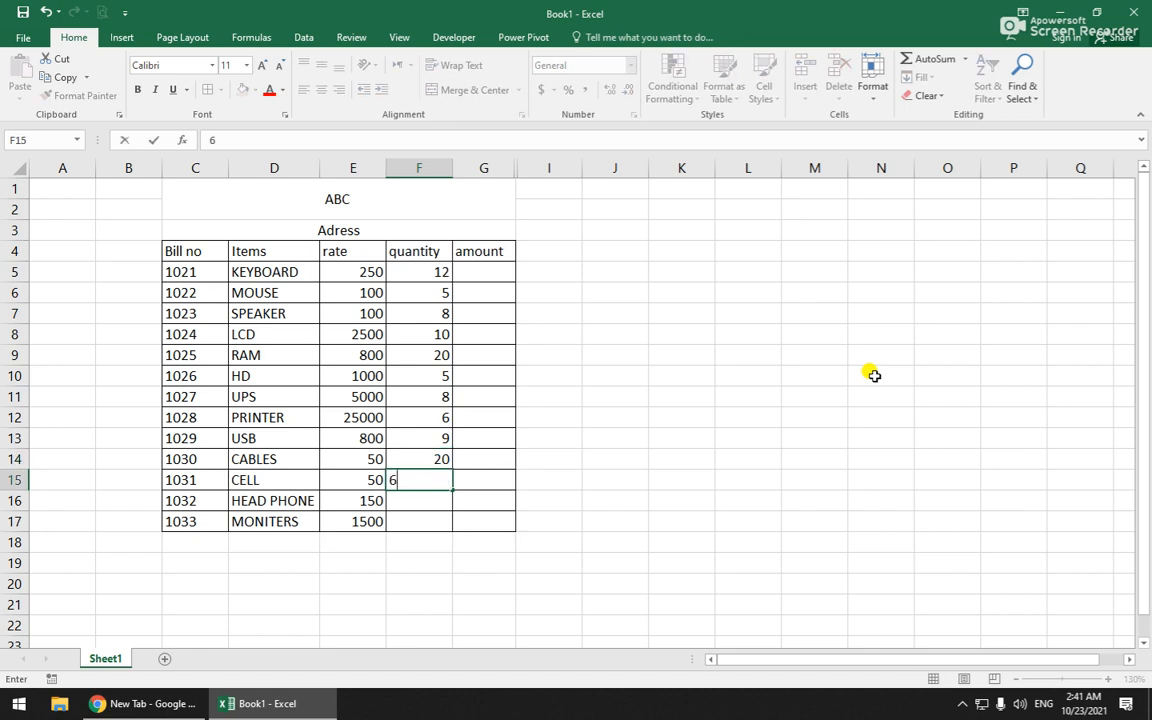
pyautogui.press('Return')
pyautogui.write('8')
pyautogui.press('Return')
pyautogui.write('9')
pyautogui.press('Return')
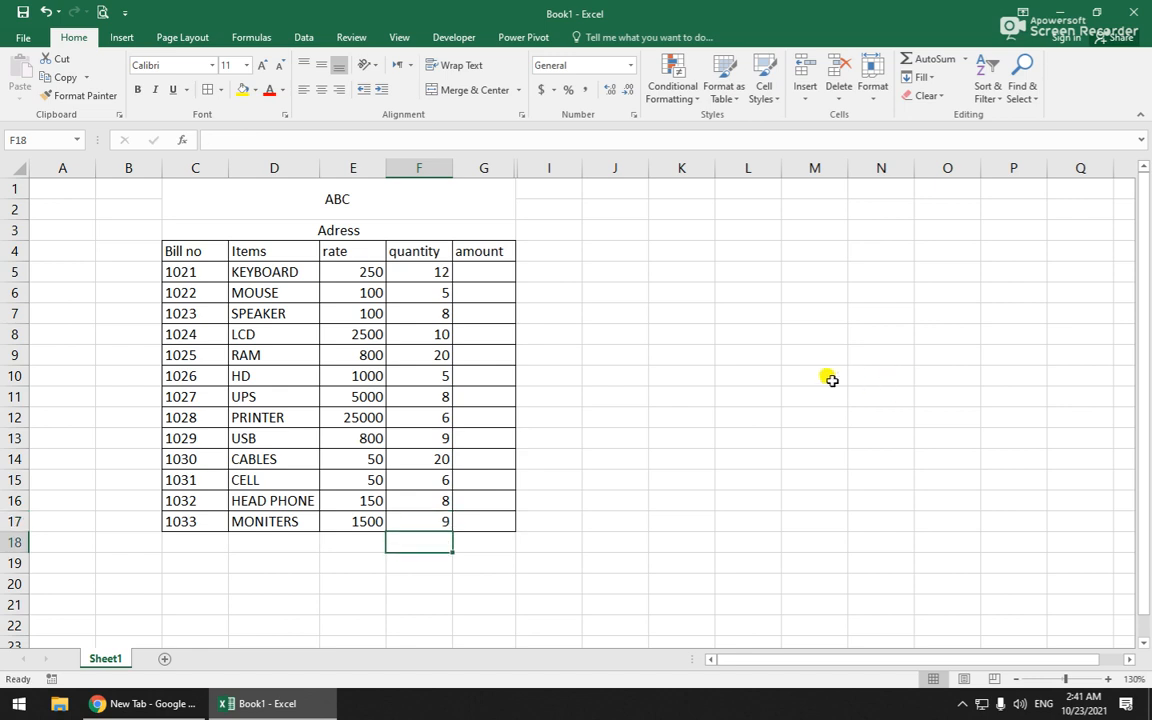
pyautogui.click(487, 274)
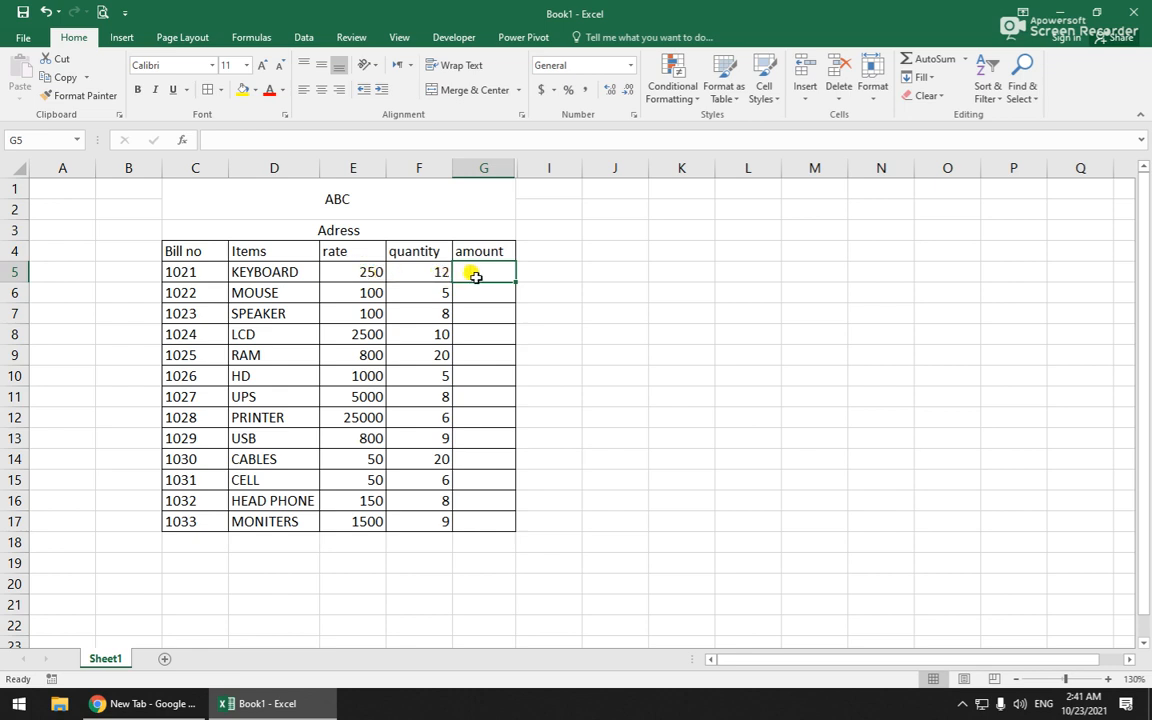
pyautogui.click(602, 338)
pyautogui.click(480, 274)
pyautogui.write('=SU')
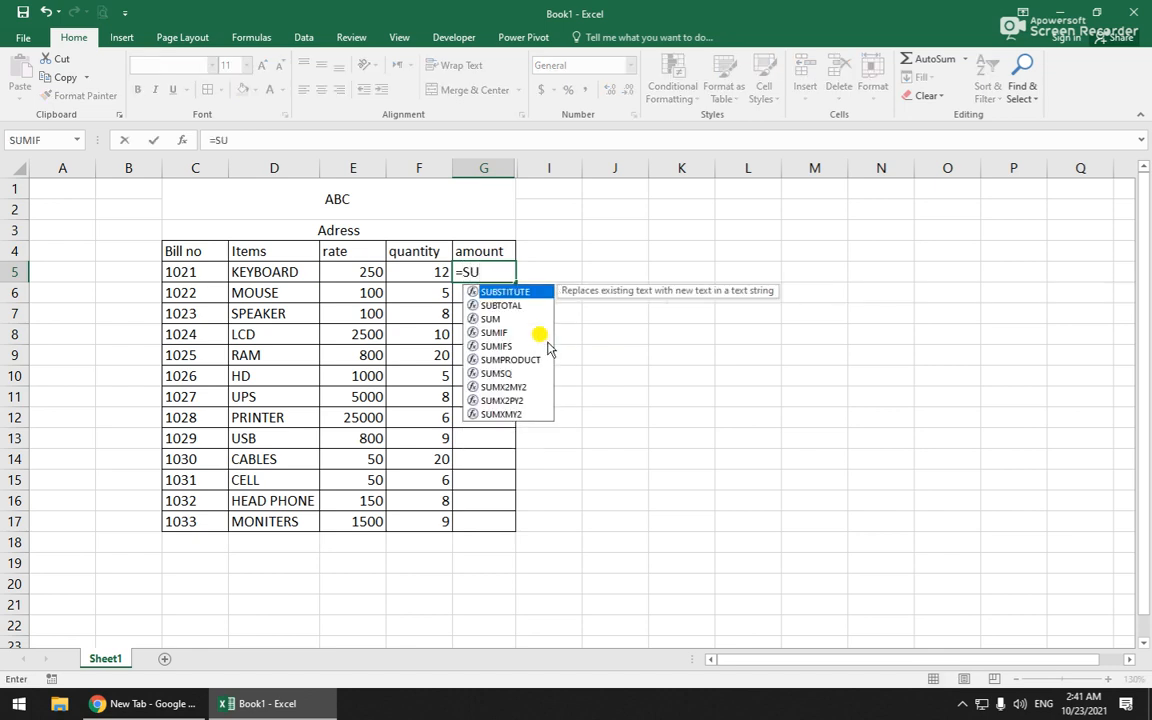
pyautogui.write('M')
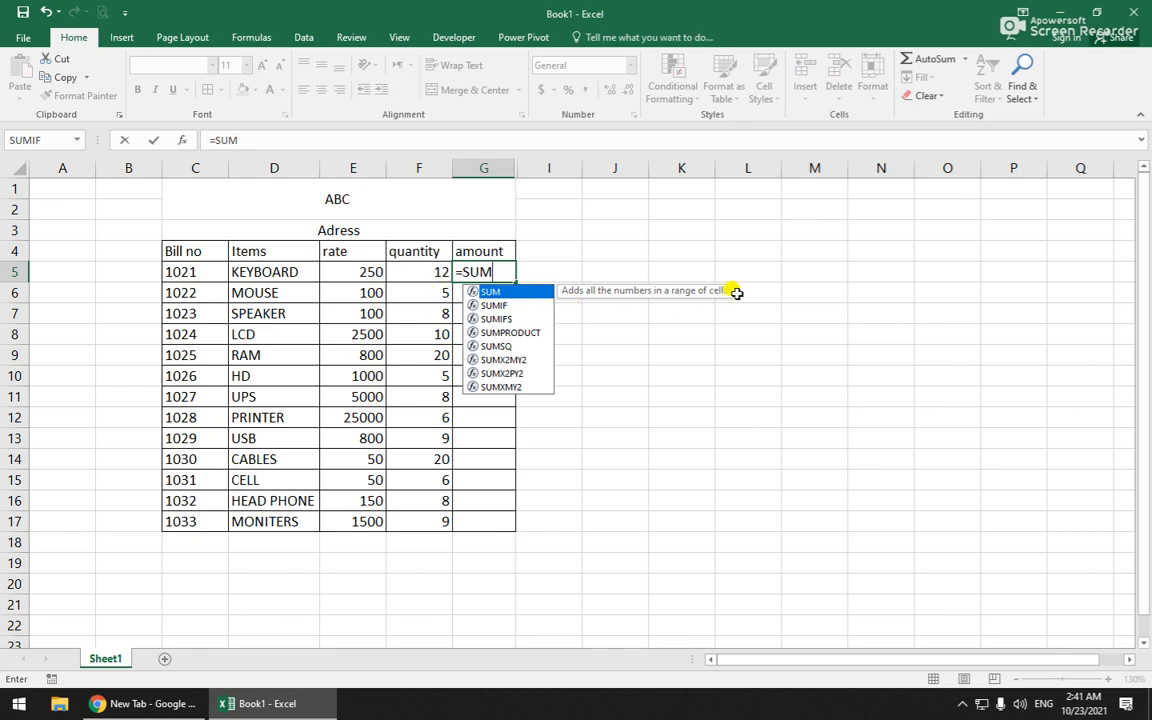
pyautogui.press('BackSpace')
pyautogui.press('BackSpace')
pyautogui.press('BackSpace')
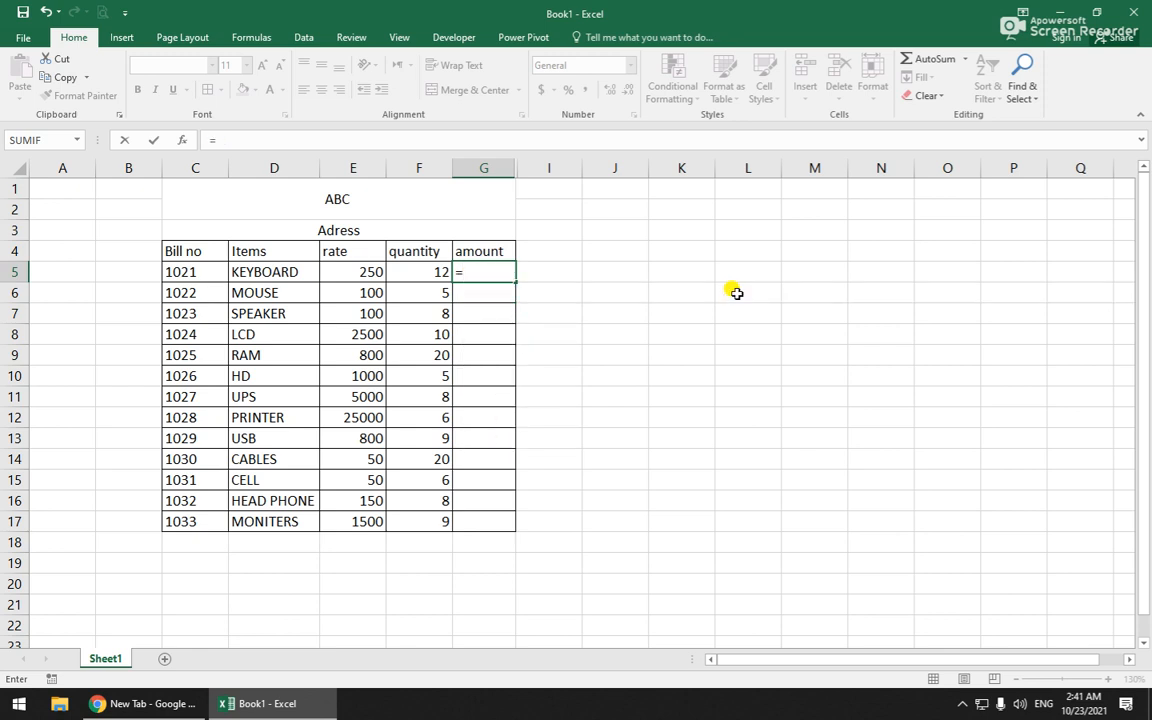
pyautogui.click(736, 292)
pyautogui.press('Escape')
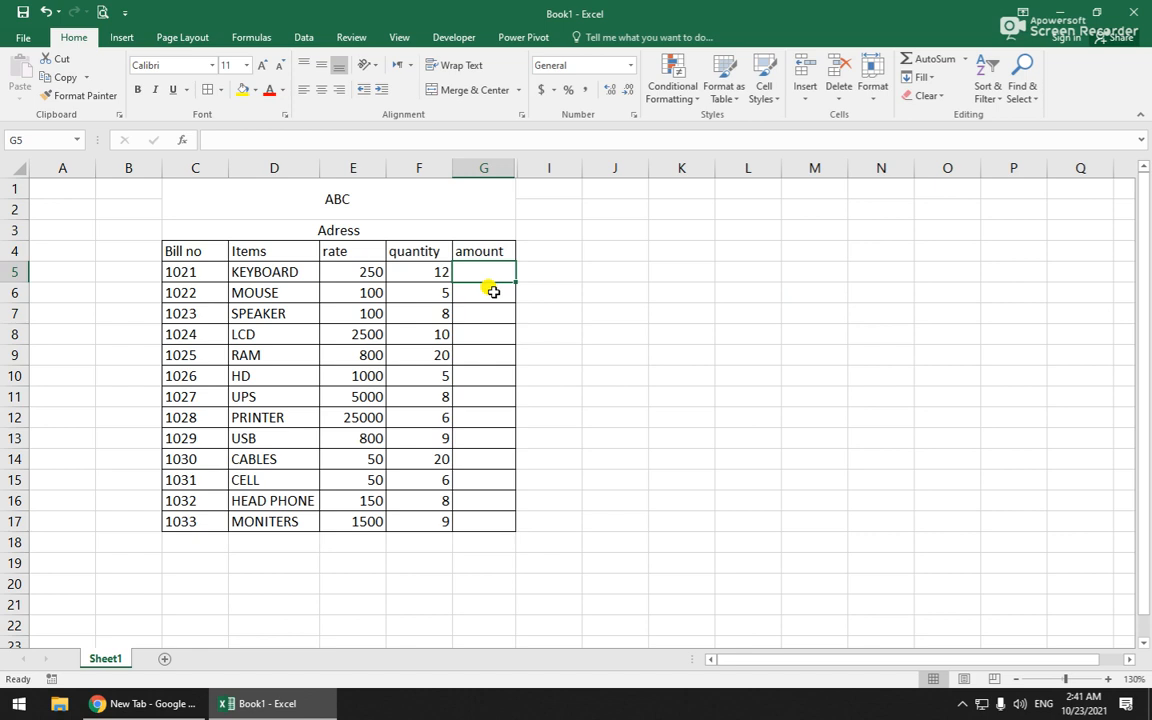
# Enter the formula =F5*E5 in G5 to multiply the keyboard's quantity by its rate
pyautogui.write('=')
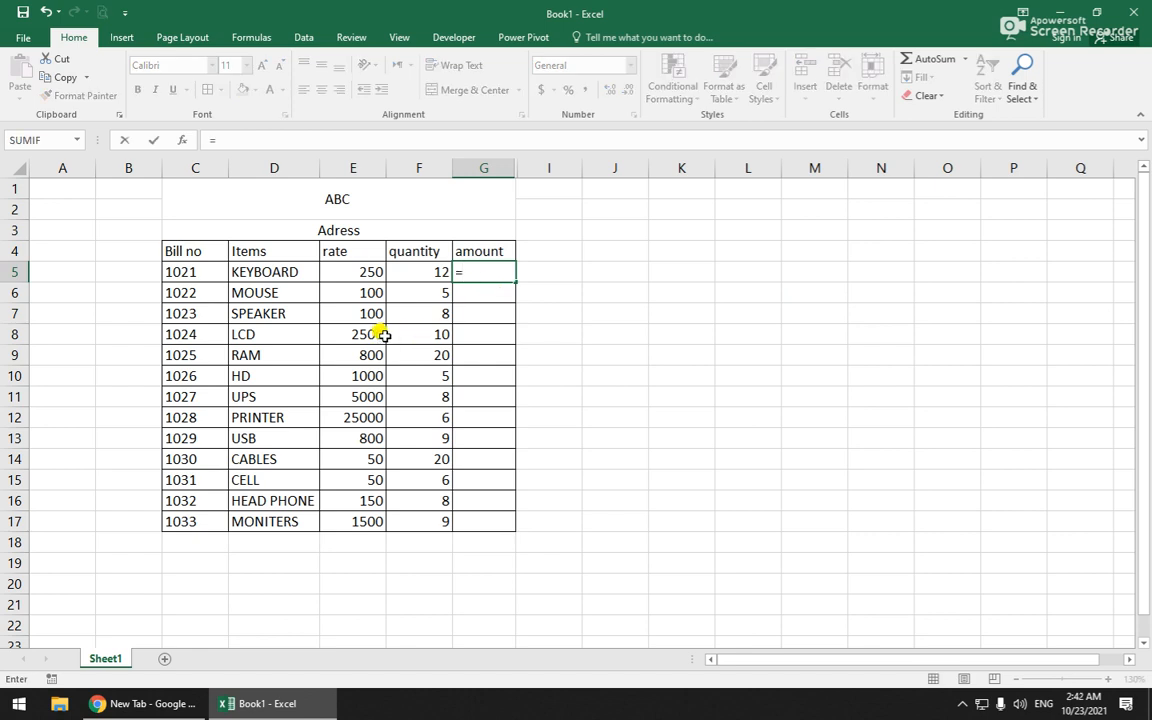
pyautogui.click(425, 278)
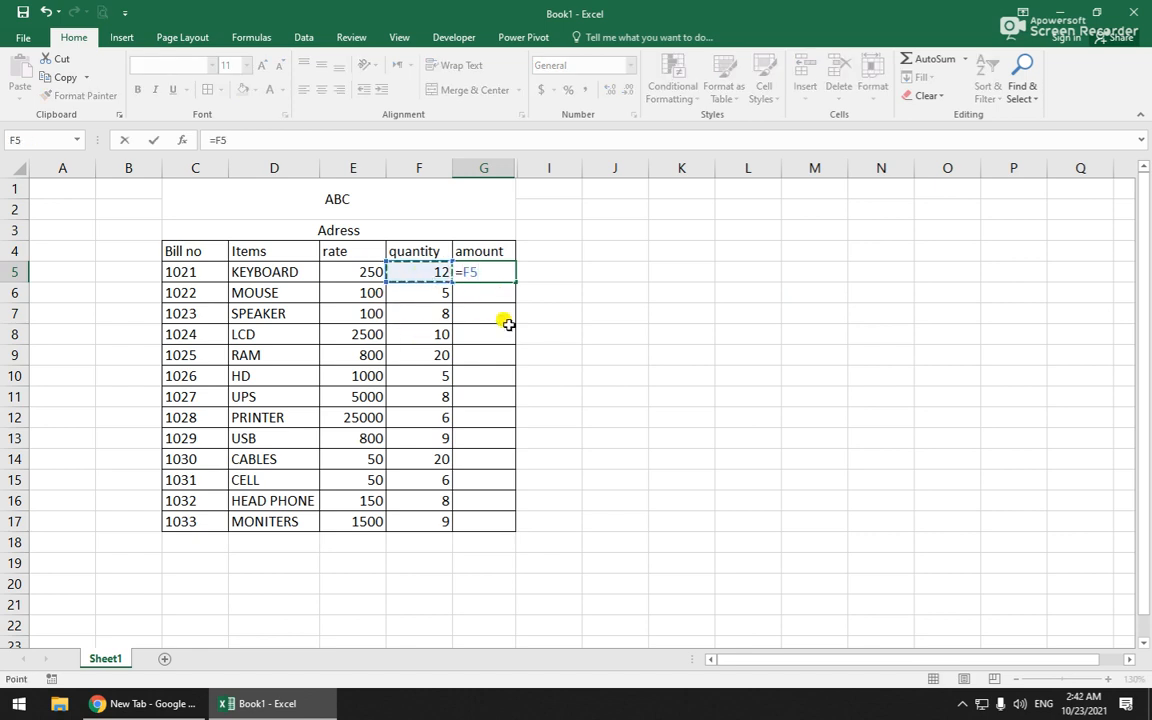
pyautogui.write('*')
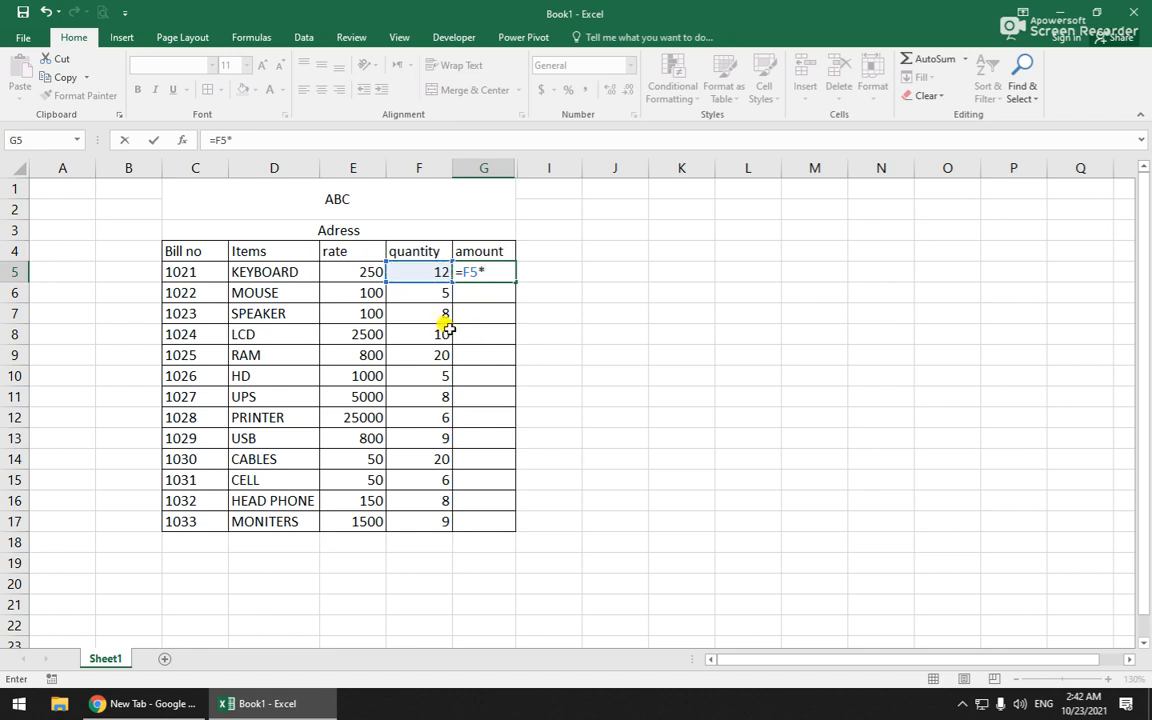
pyautogui.click(359, 274)
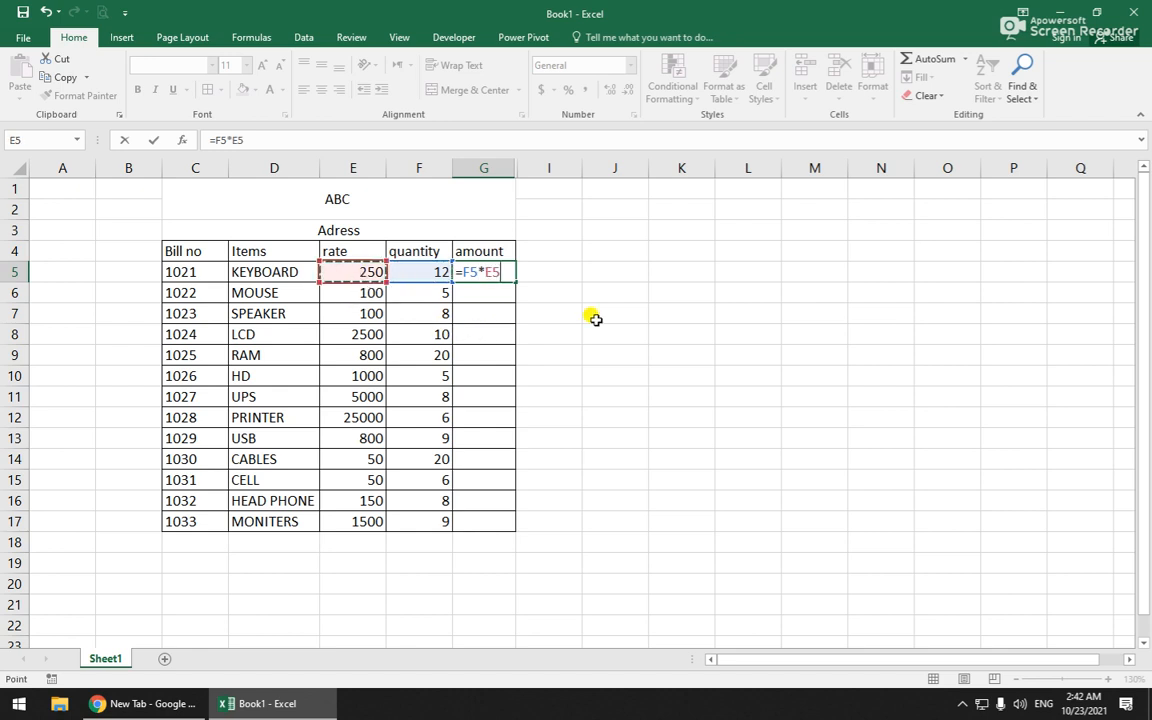
pyautogui.press('Return')
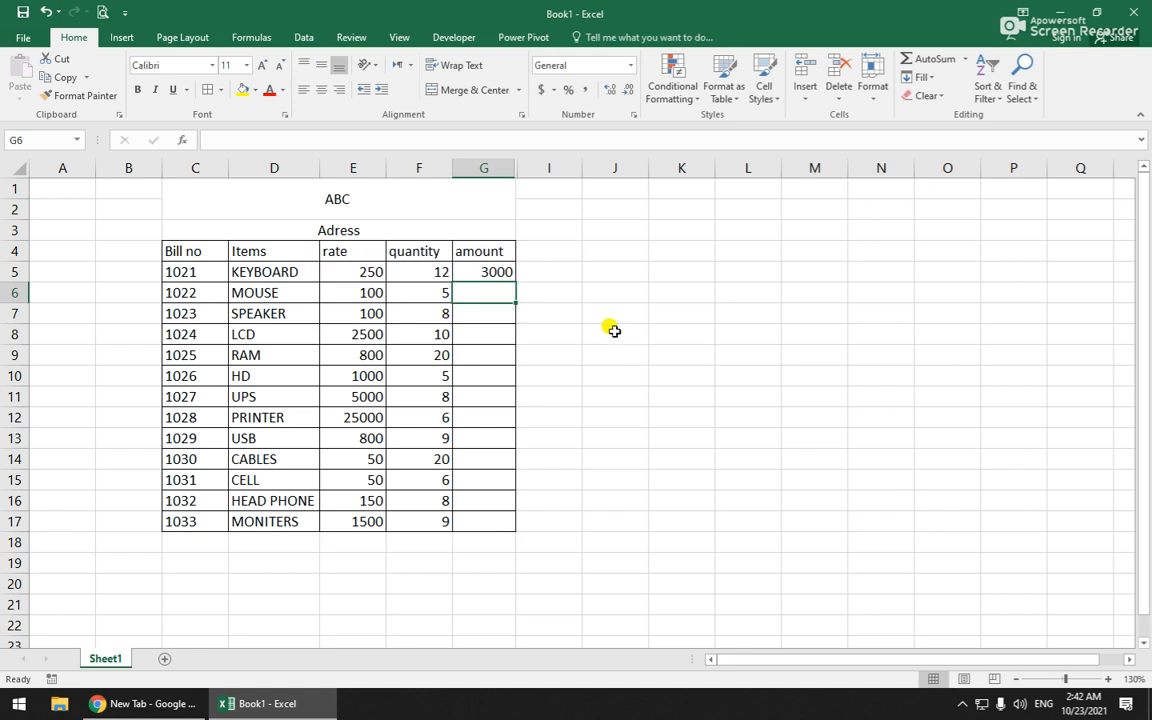
# Fill the amount formula from G5 down to G17 for all remaining items
pyautogui.click(497, 268)
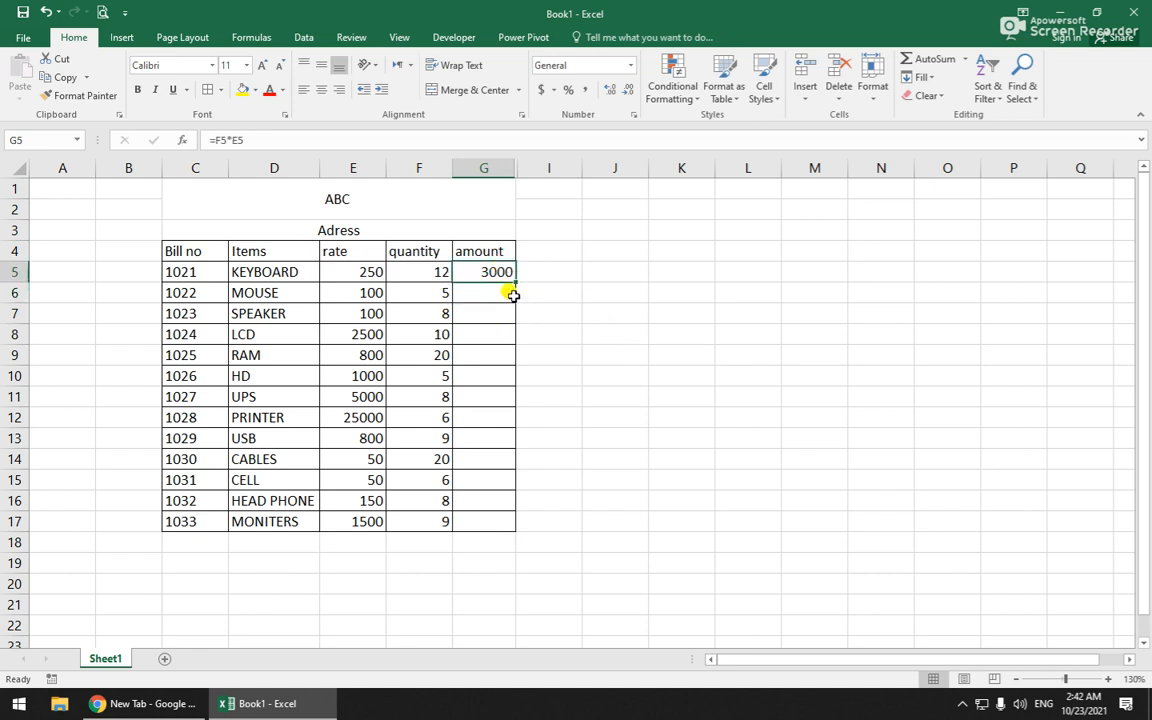
pyautogui.moveTo(513, 280); pyautogui.dragTo(513, 522)
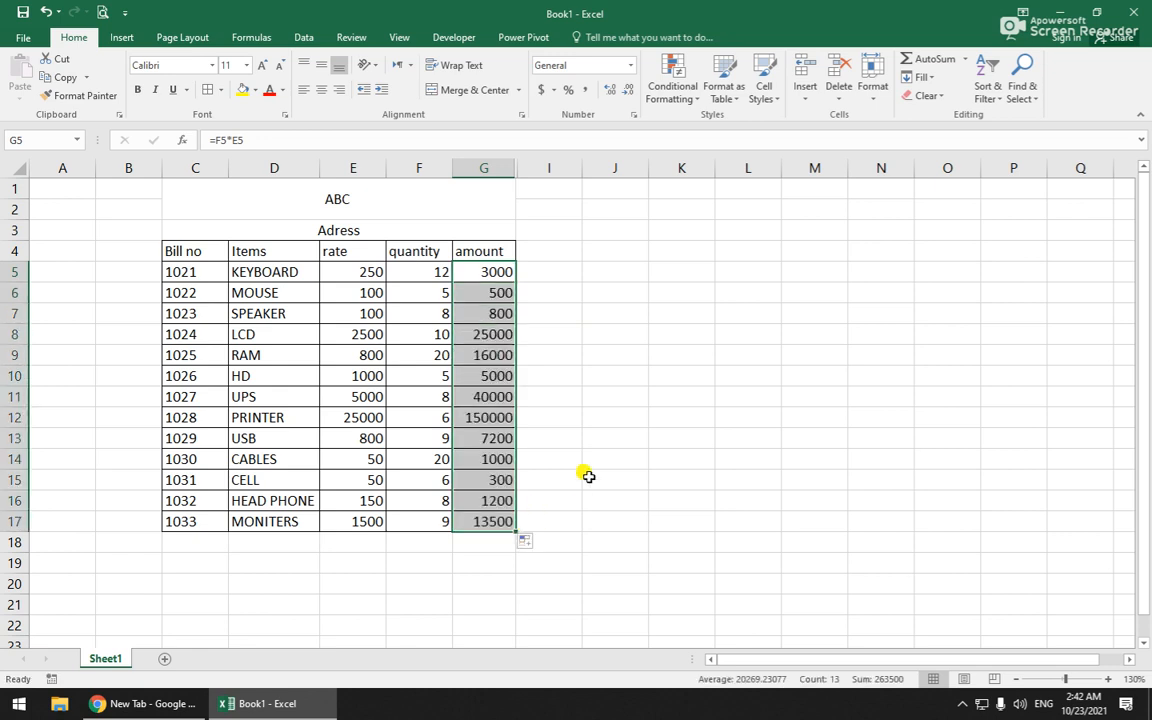
pyautogui.scroll(-1, 527, 528)
pyautogui.click(519, 527)
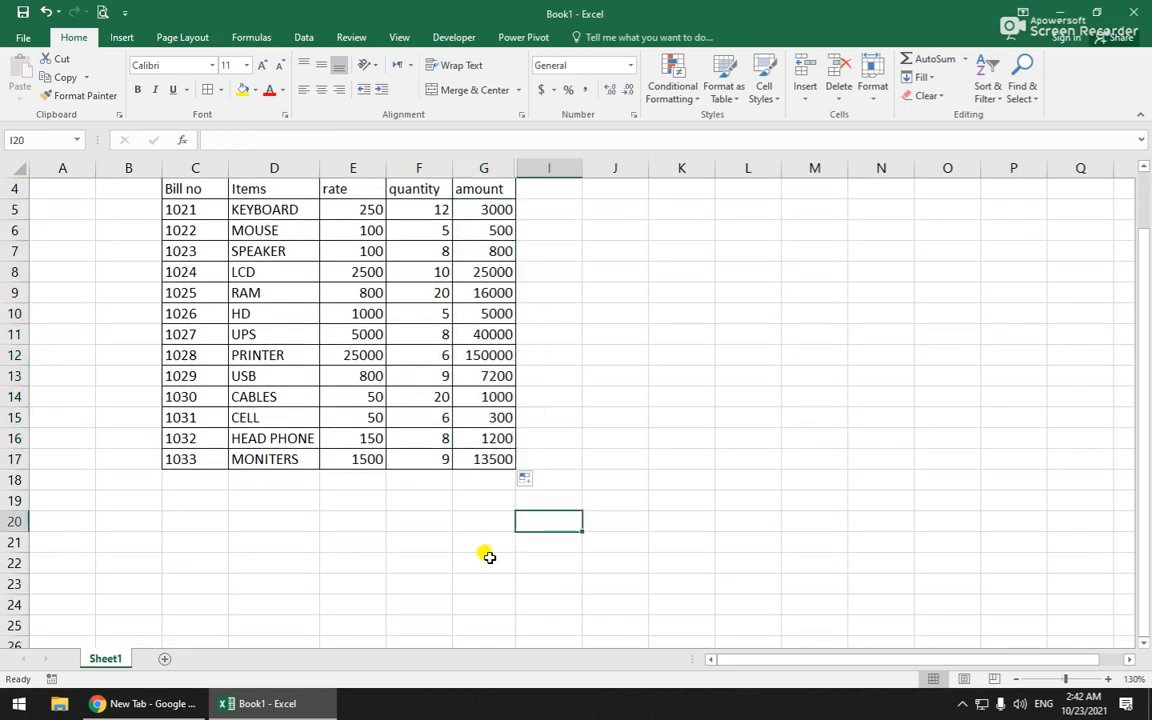
# Merge and center cells D18:E18 directly below the last item
pyautogui.moveTo(357, 480); pyautogui.dragTo(403, 483)
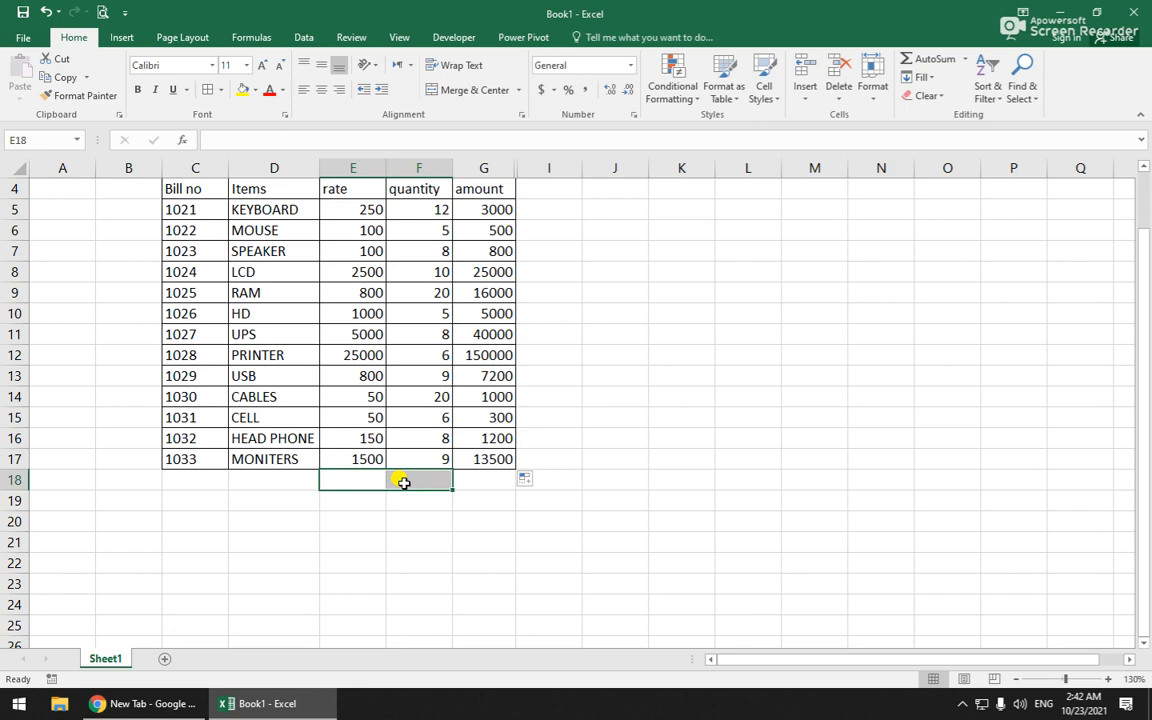
pyautogui.click(254, 478)
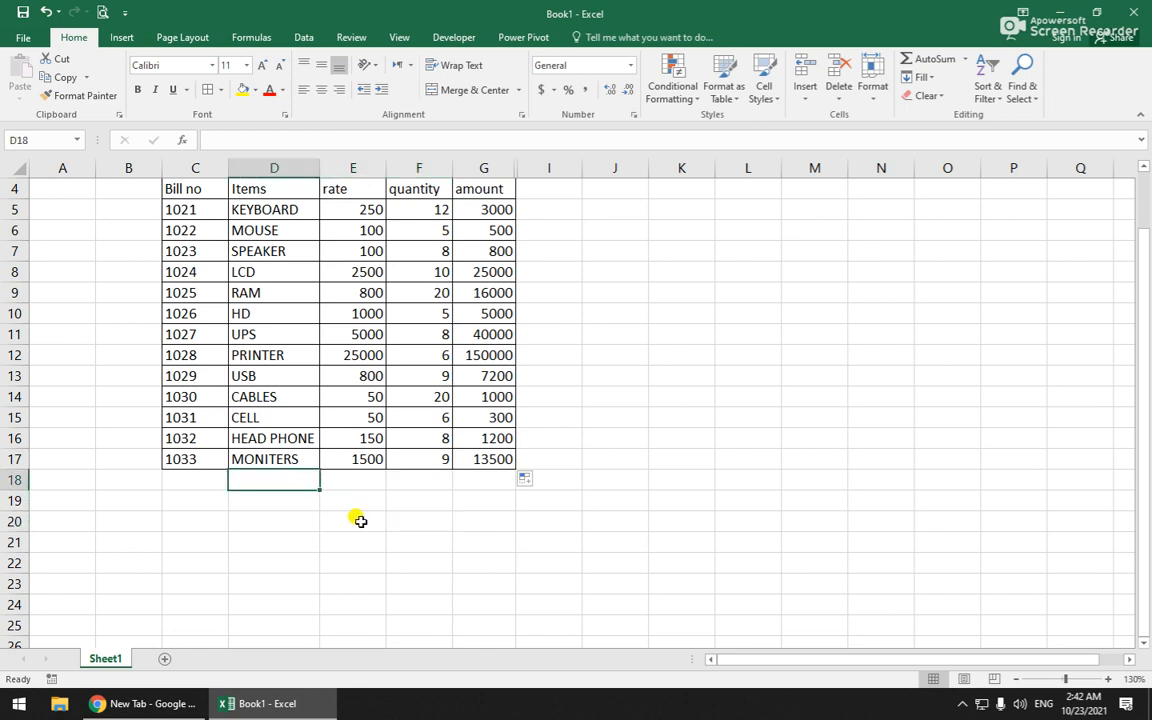
pyautogui.moveTo(296, 475); pyautogui.dragTo(350, 481)
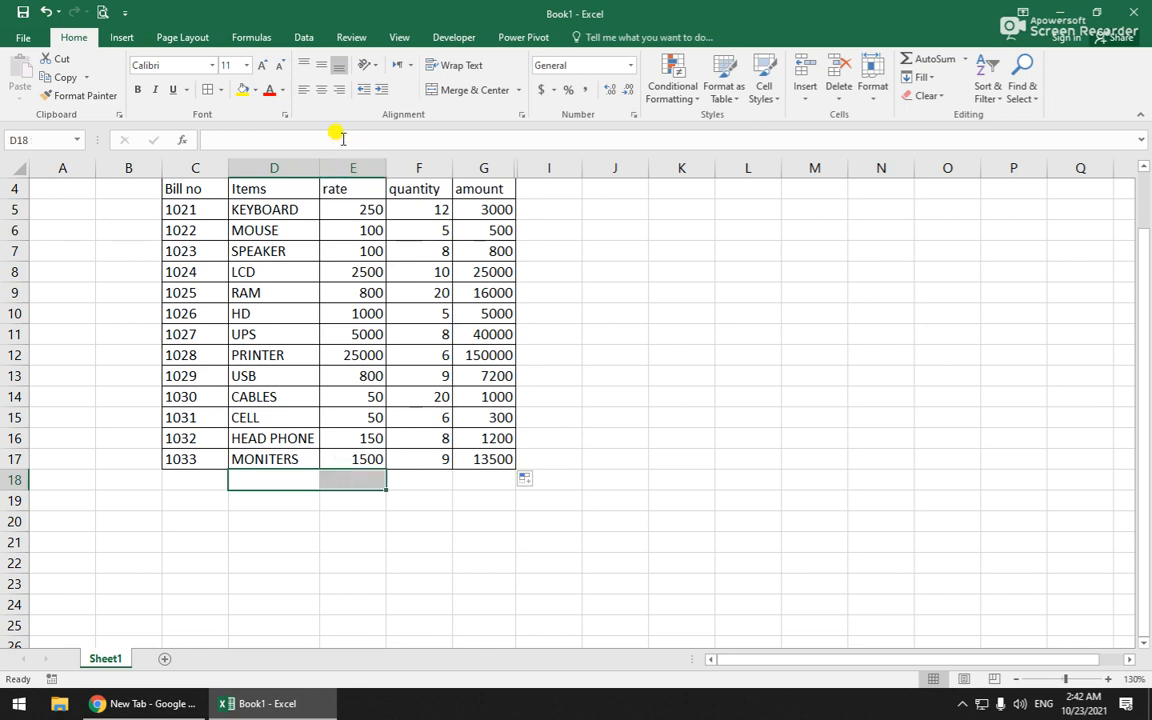
pyautogui.click(466, 89)
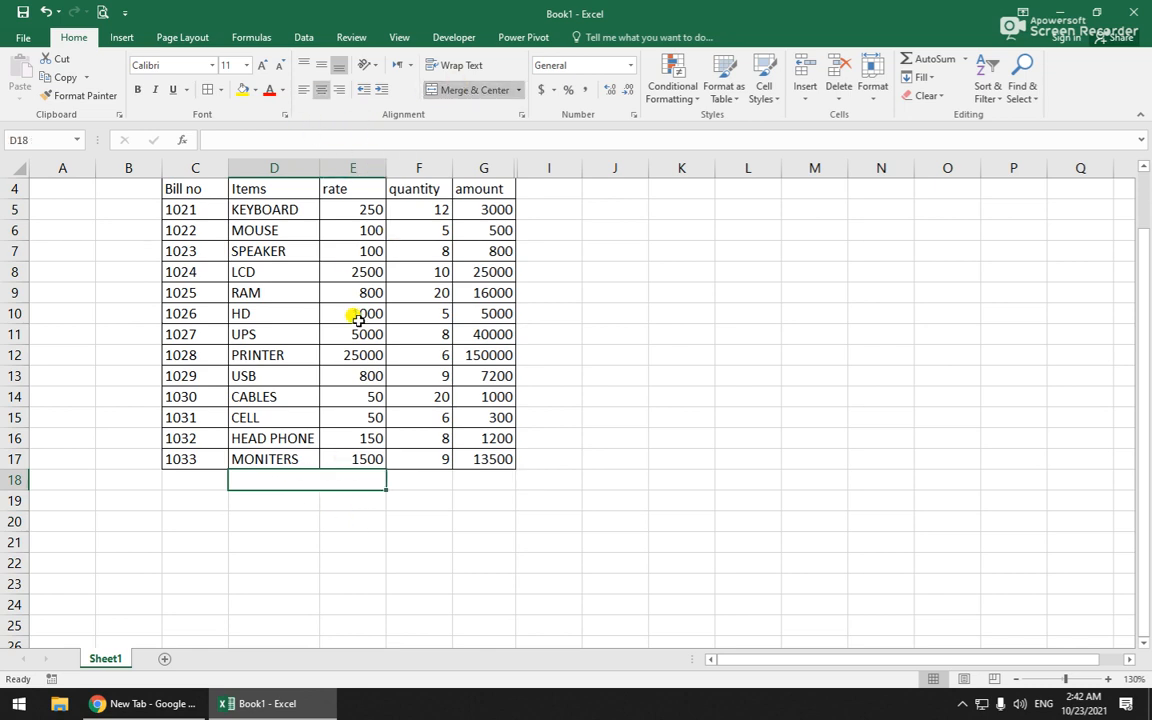
# Enter the label Total in the merged cell D18
pyautogui.doubleClick(322, 485)
pyautogui.write('tOTAL')
pyautogui.press('BackSpace')
pyautogui.press('BackSpace')
pyautogui.press('BackSpace')
pyautogui.press('BackSpace')
pyautogui.press('BackSpace')
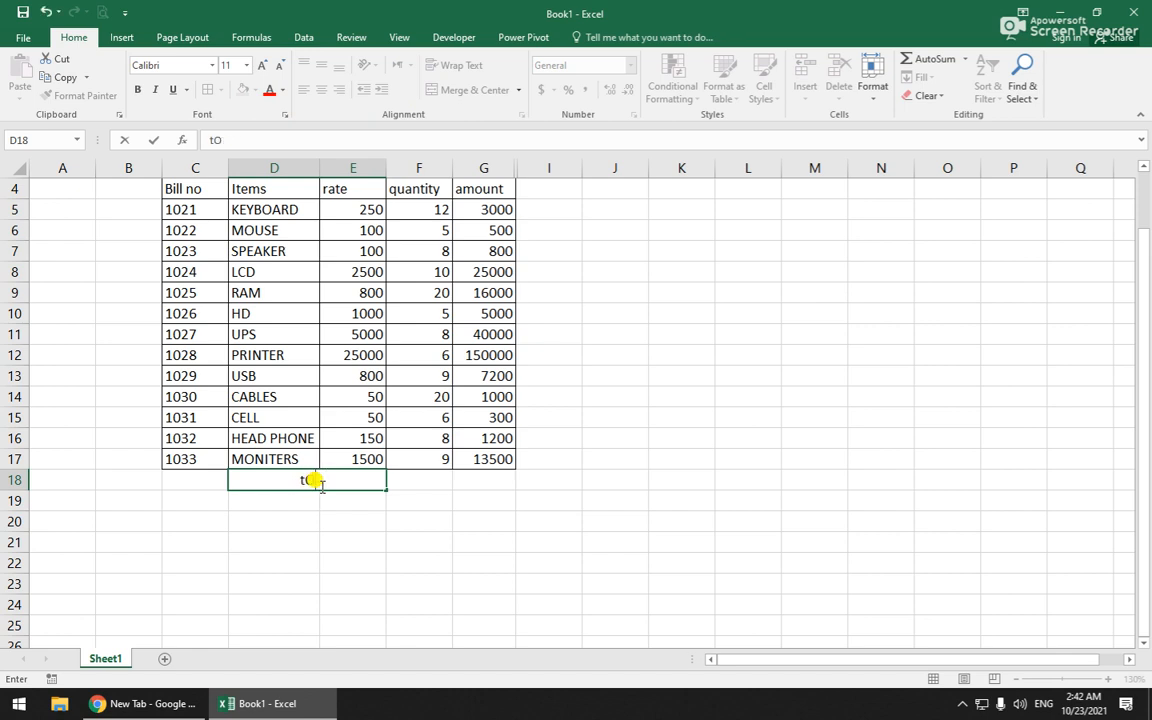
pyautogui.write('Total')
pyautogui.press('Tab')
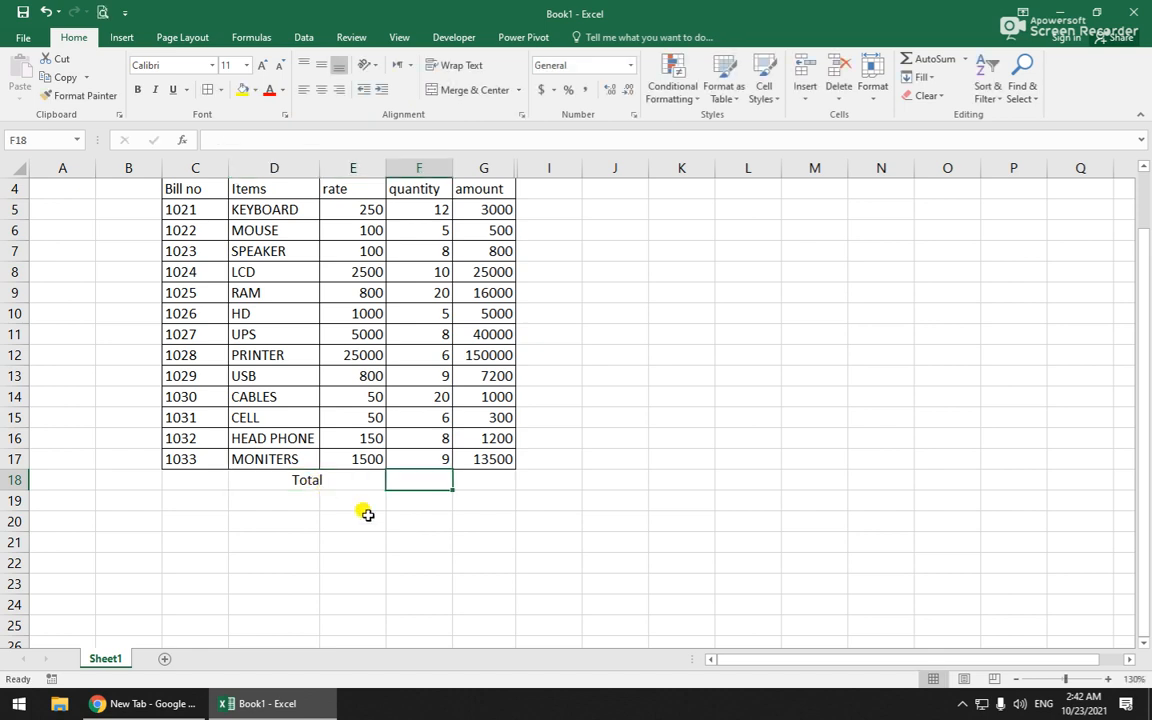
# Apply all borders to the Total row across D18:G18
pyautogui.click(480, 483)
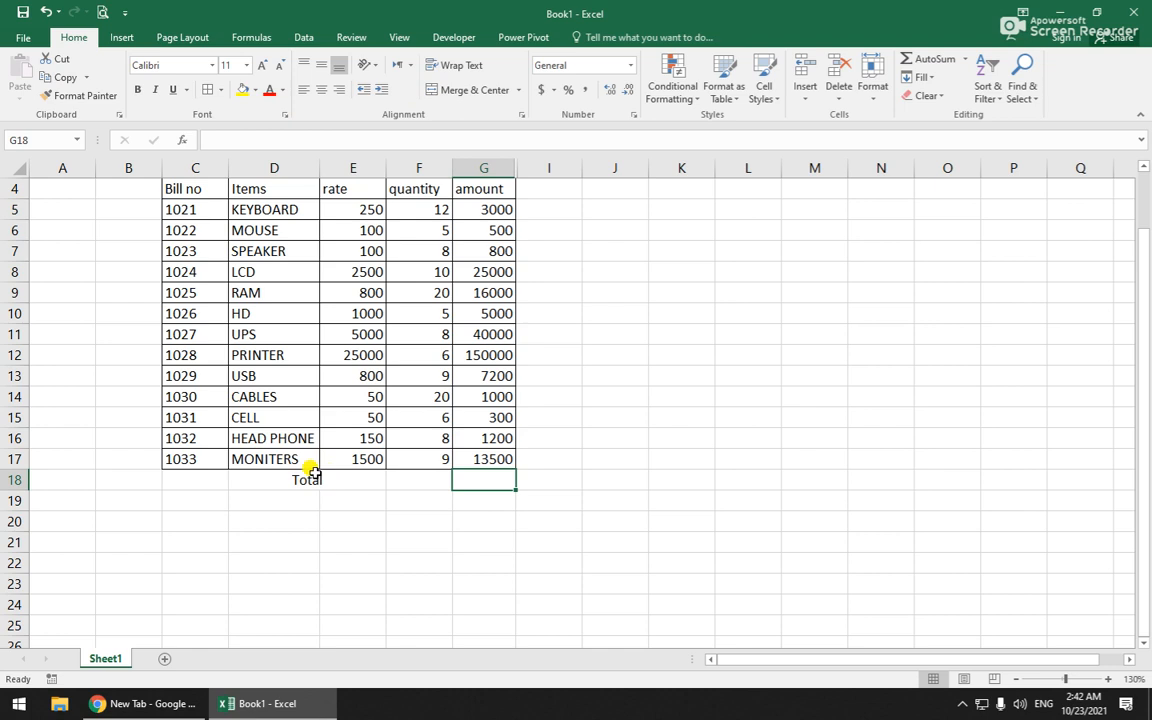
pyautogui.moveTo(303, 473); pyautogui.dragTo(478, 478)
pyautogui.click(207, 89)
pyautogui.click(591, 459)
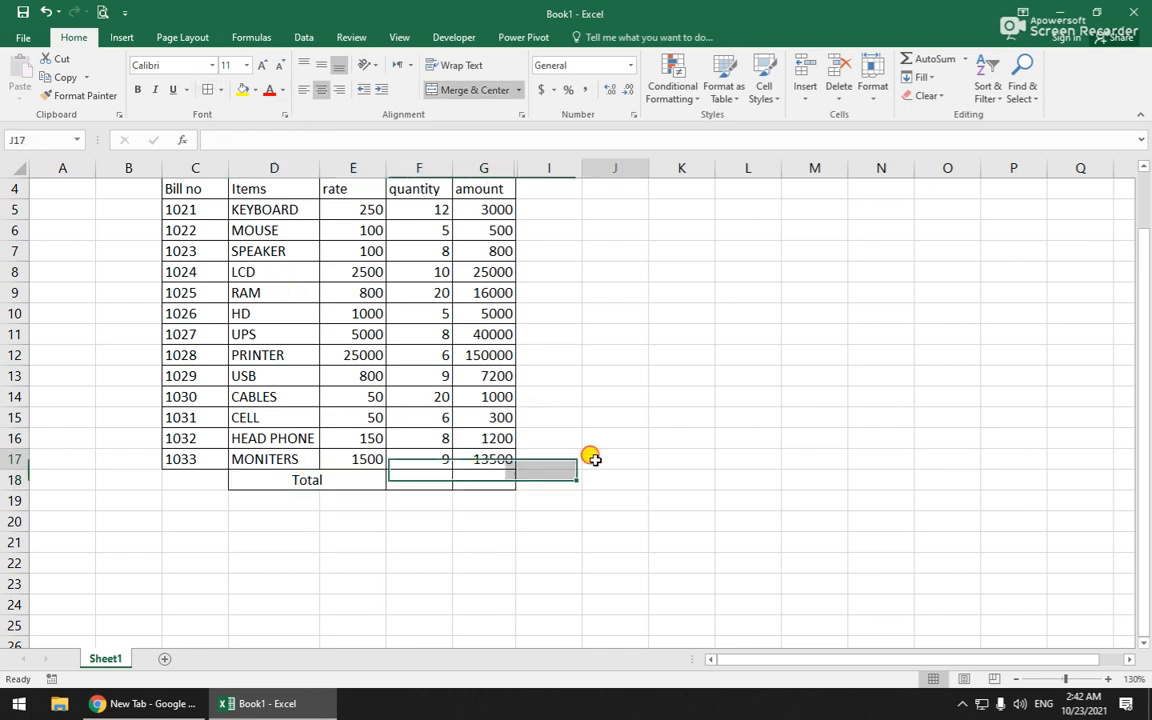
# Make the Total label in D18 bold
pyautogui.click(418, 484)
pyautogui.click(342, 481)
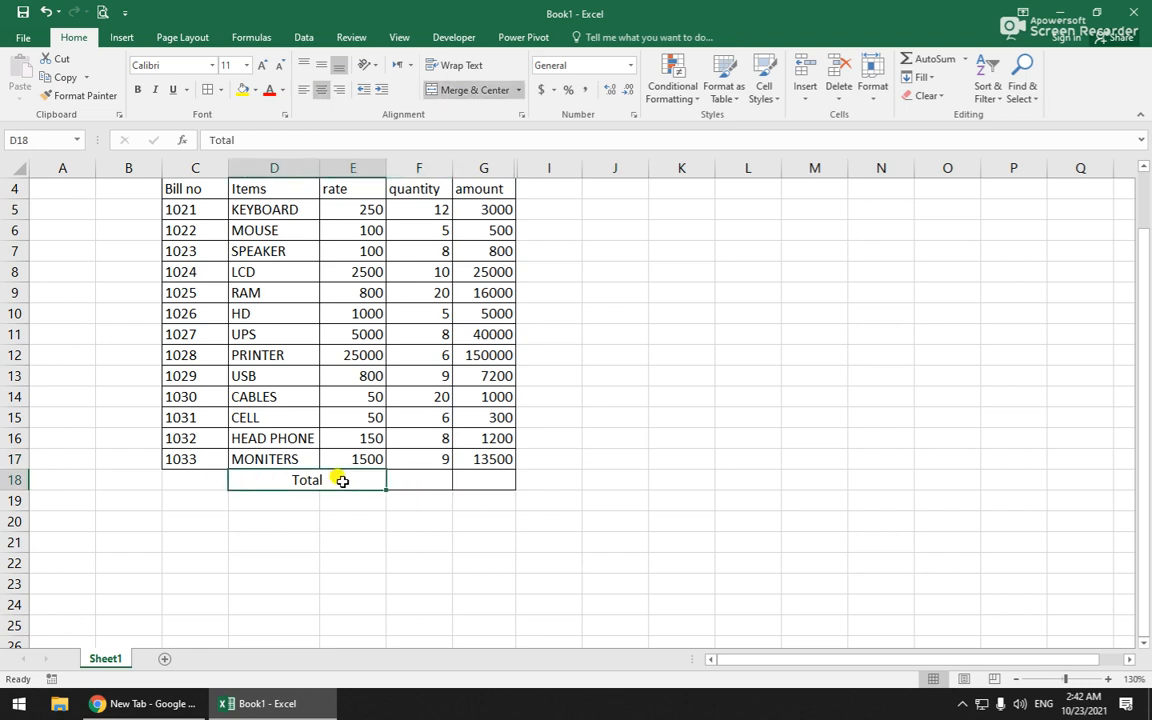
pyautogui.hotkey('ctrl', 'b')
pyautogui.click(381, 557)
# Make the table's column headings in C4:G4 bold
pyautogui.scroll(1, 372, 536)
pyautogui.moveTo(194, 254); pyautogui.dragTo(474, 252)
pyautogui.hotkey('ctrl', 'b')
pyautogui.click(610, 437)
pyautogui.scroll(-1, 420, 483)
pyautogui.click(410, 476)
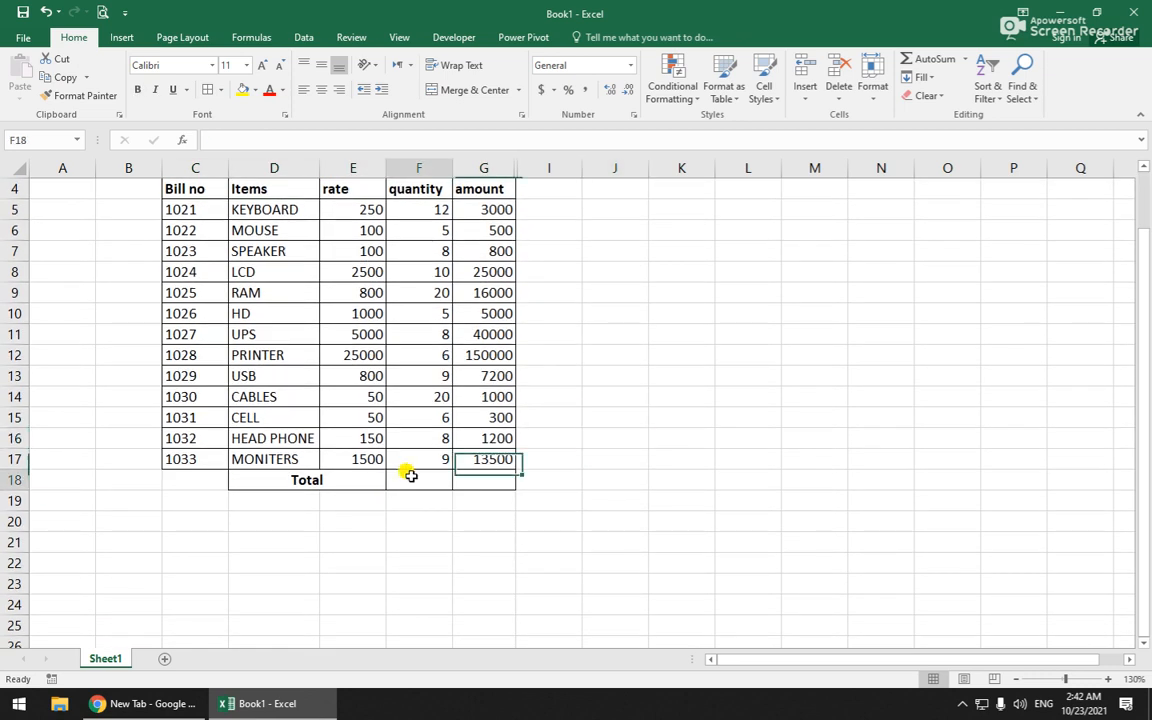
pyautogui.write('=sum')
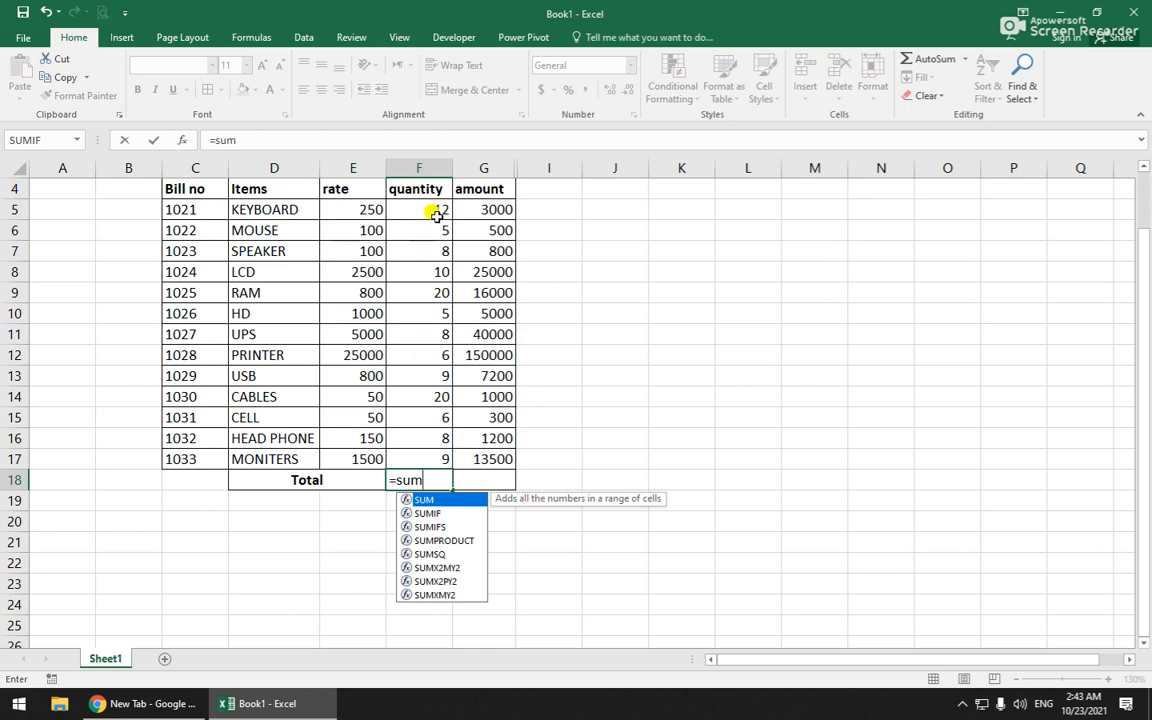
pyautogui.moveTo(437, 212); pyautogui.dragTo(445, 458)
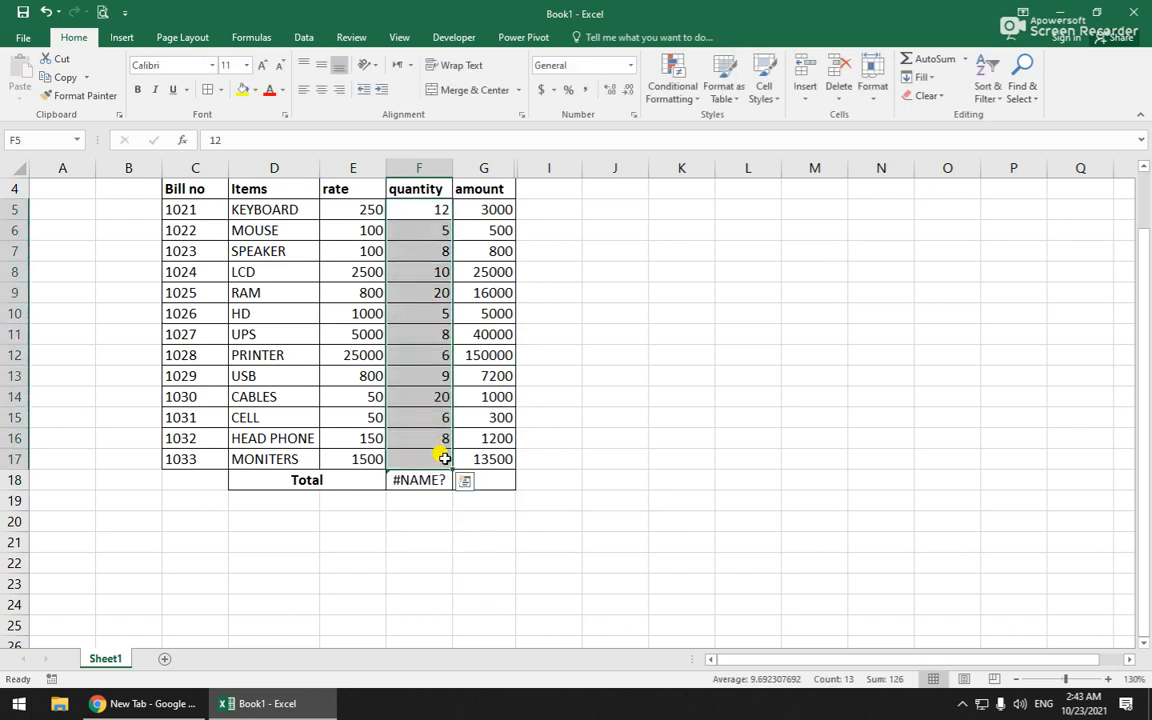
pyautogui.click(437, 478)
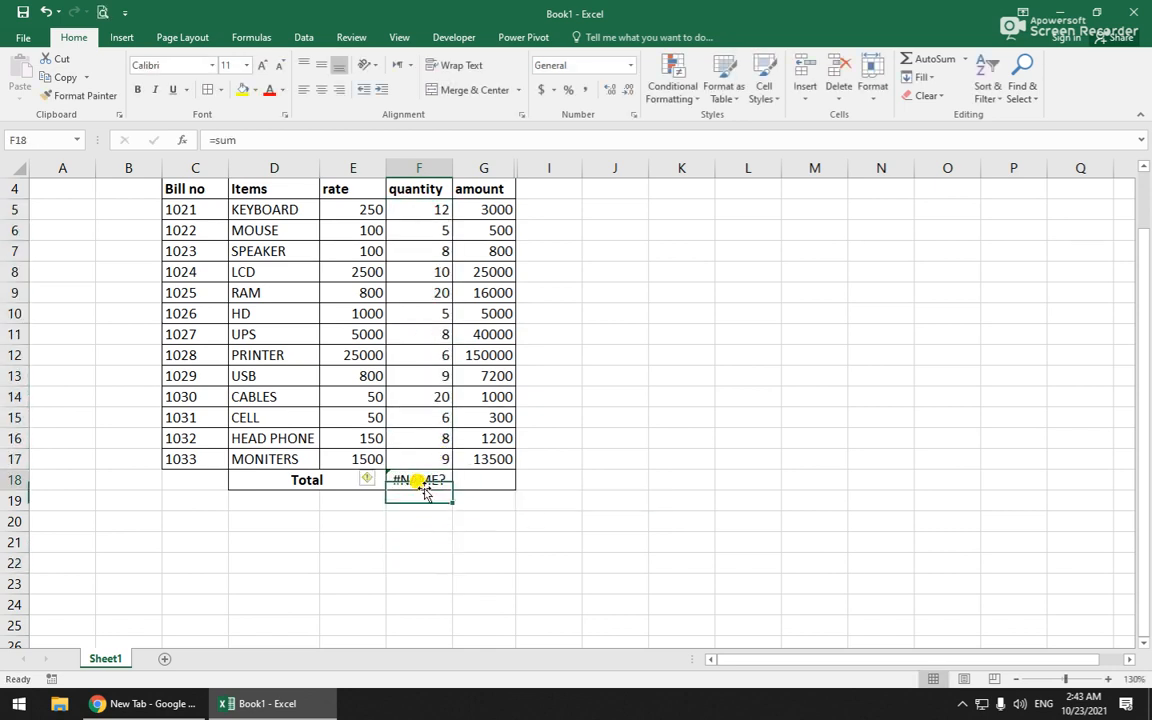
pyautogui.press('Delete')
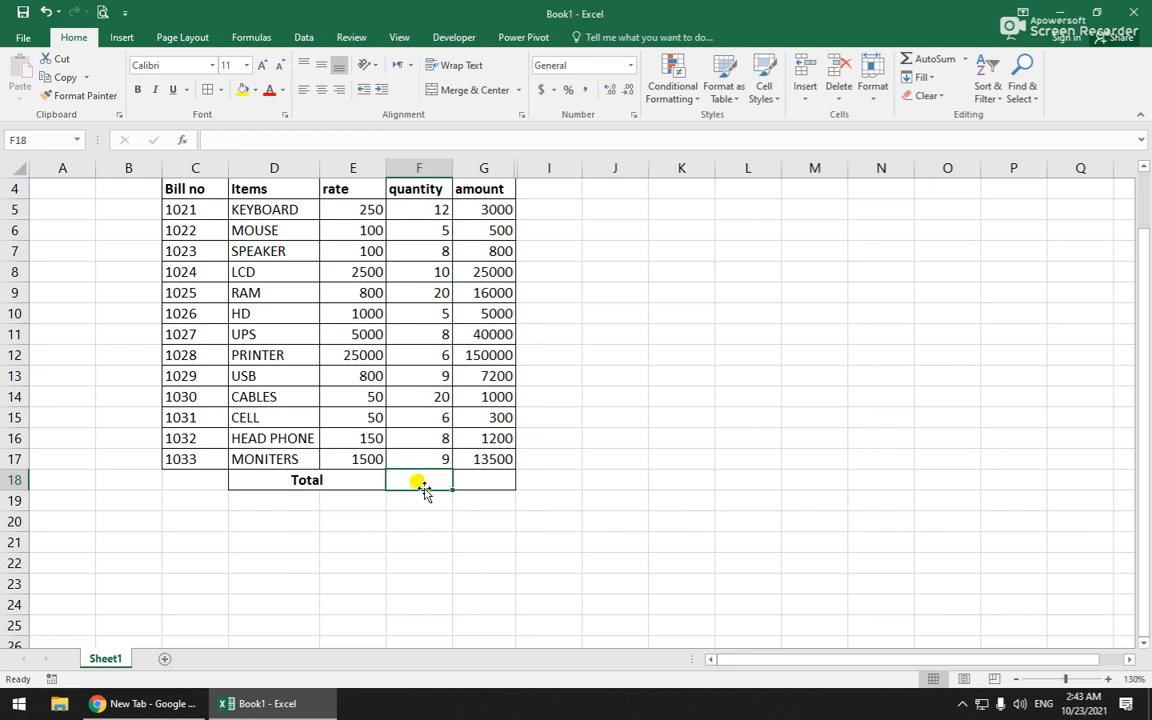
pyautogui.write('=sum')
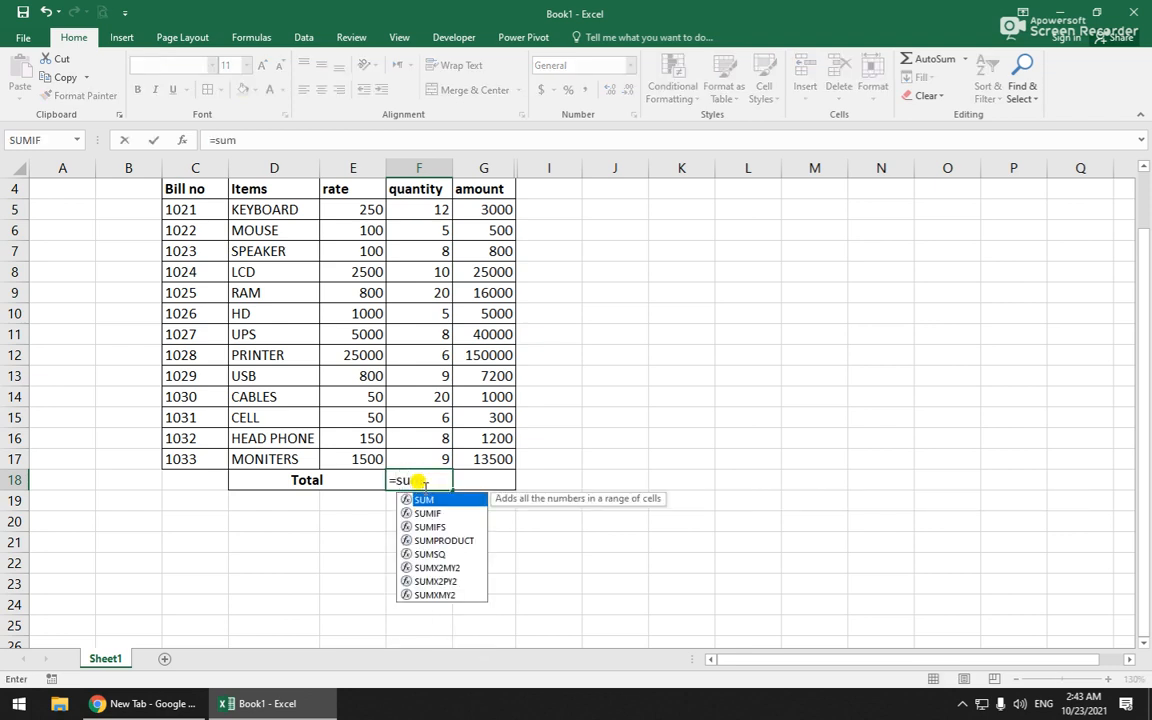
pyautogui.moveTo(440, 455); pyautogui.dragTo(432, 208)
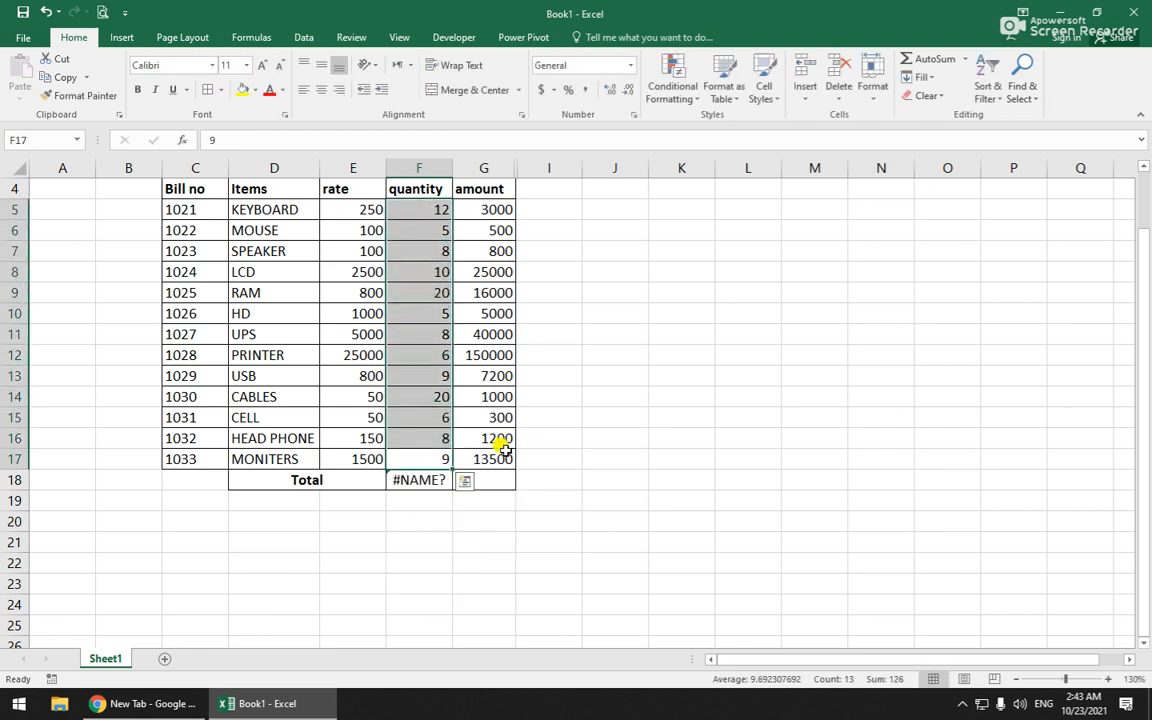
pyautogui.click(412, 480)
pyautogui.press('Delete')
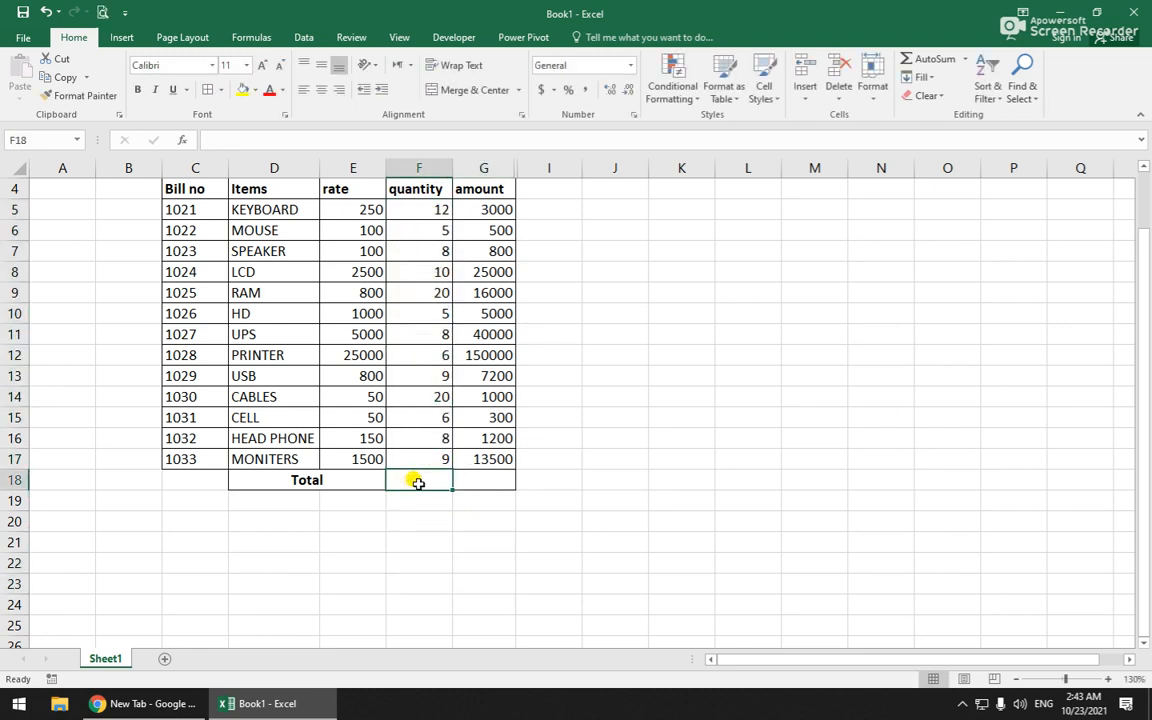
# Total the quantities in F18 with =SUM(F5:F17) and fill the formula across to G18
pyautogui.write('=s')
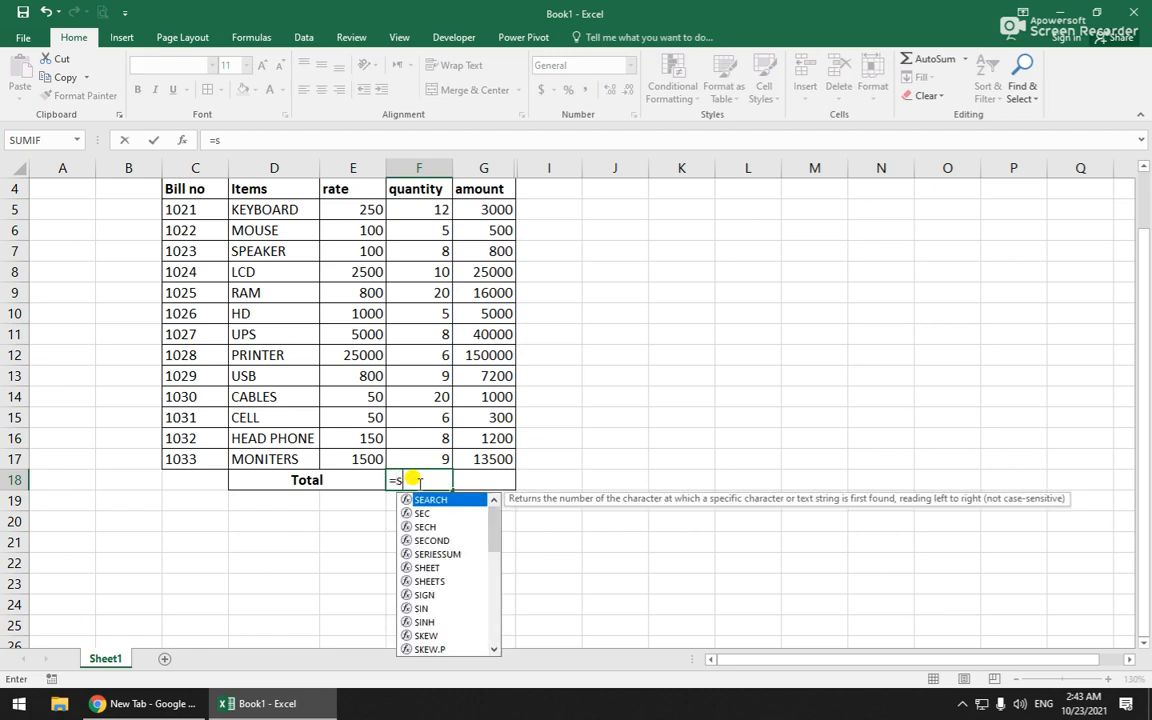
pyautogui.write('um(')
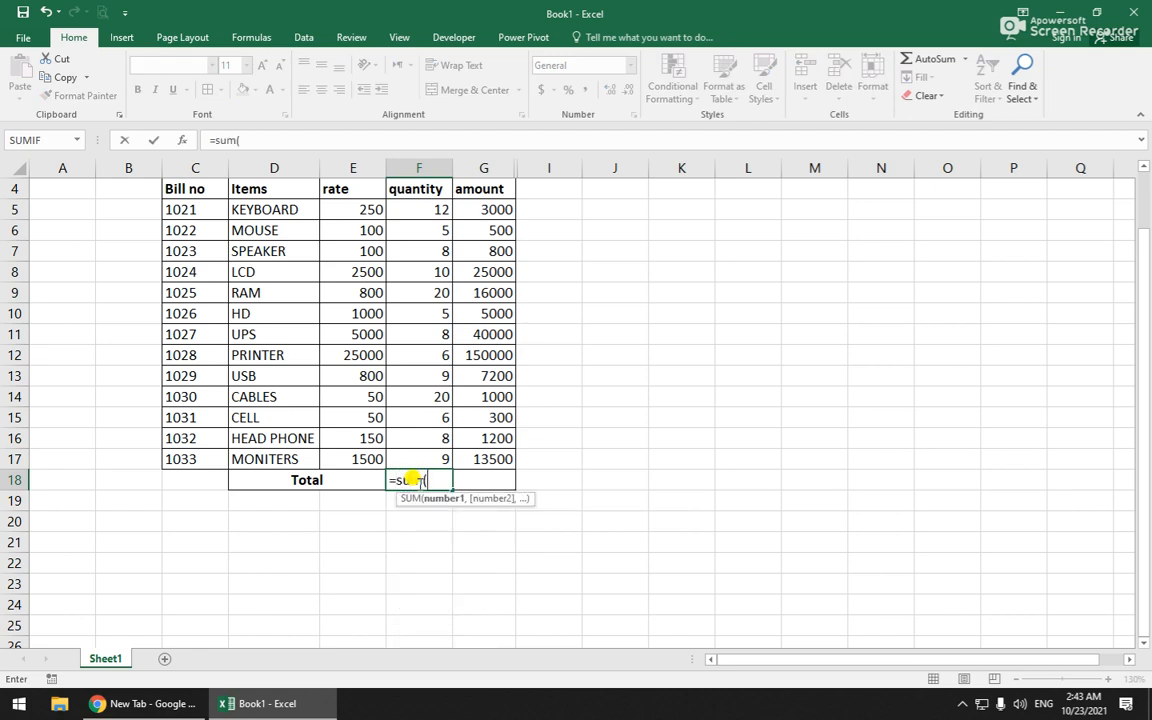
pyautogui.moveTo(440, 456); pyautogui.dragTo(430, 213)
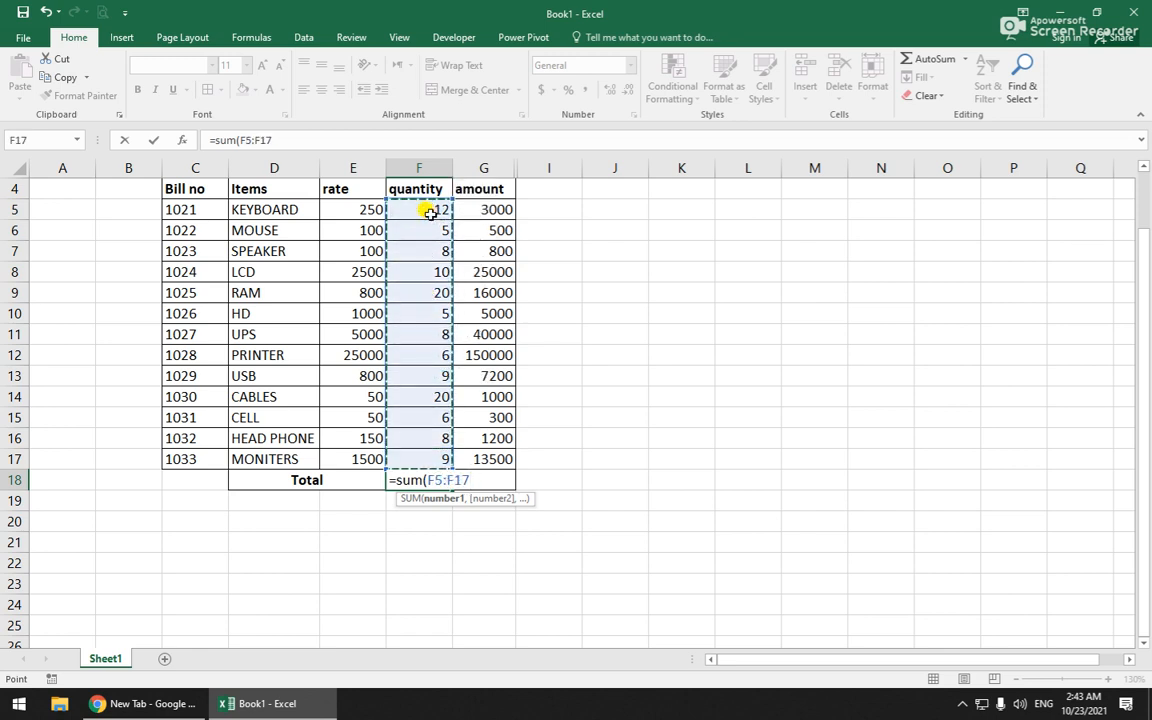
pyautogui.write(')')
pyautogui.press('Return')
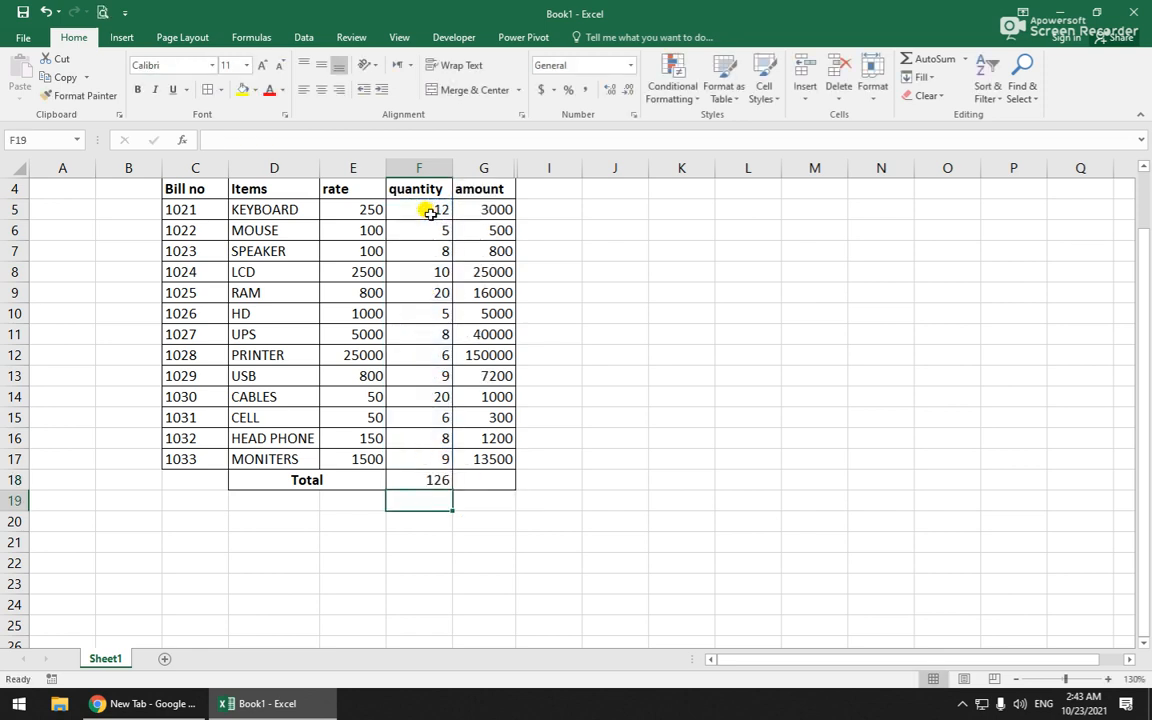
pyautogui.moveTo(450, 488); pyautogui.dragTo(498, 493)
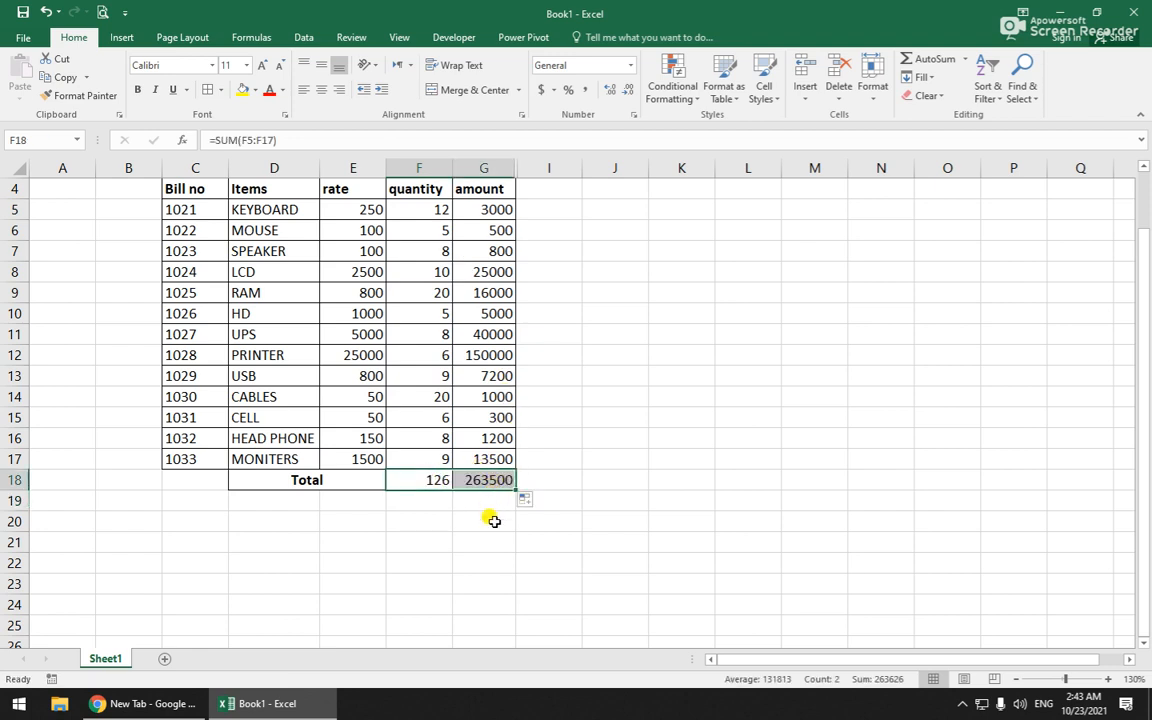
pyautogui.click(494, 521)
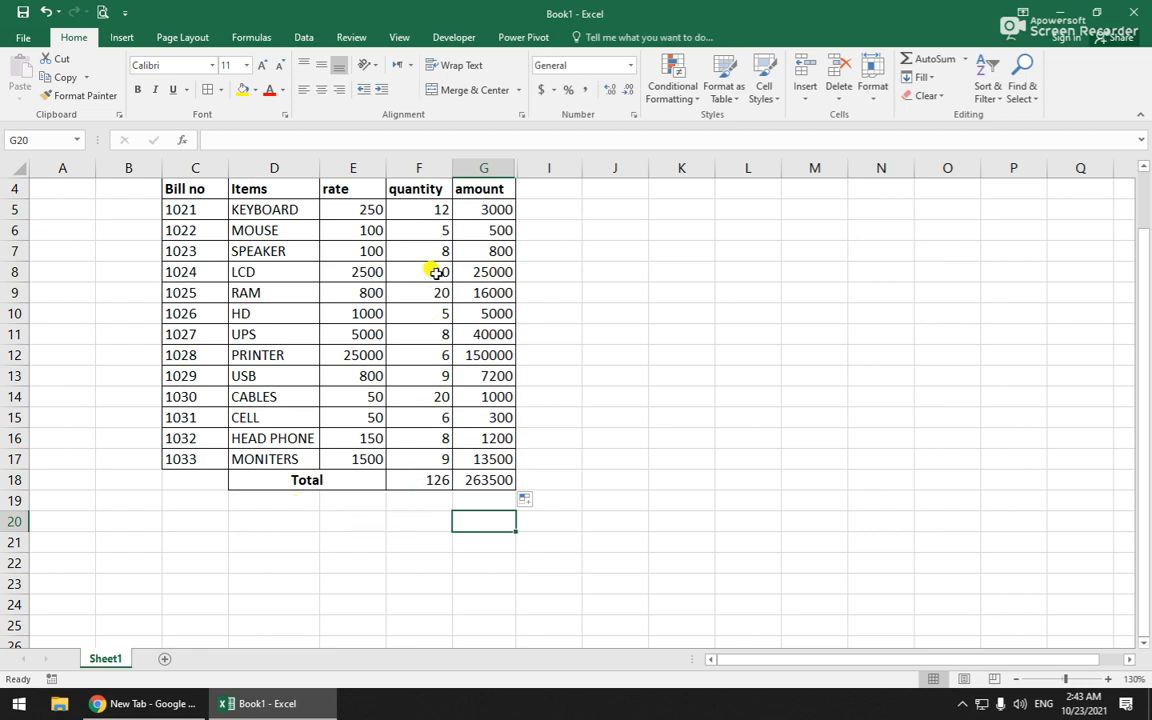
# Merge and center D19:F19 below the Total row and enter the label Grand Total in it
pyautogui.scroll(1, 438, 417)
pyautogui.scroll(1, 438, 417)
pyautogui.scroll(-1, 347, 507)
pyautogui.click(303, 498)
pyautogui.moveTo(303, 498); pyautogui.dragTo(400, 499)
pyautogui.click(429, 92)
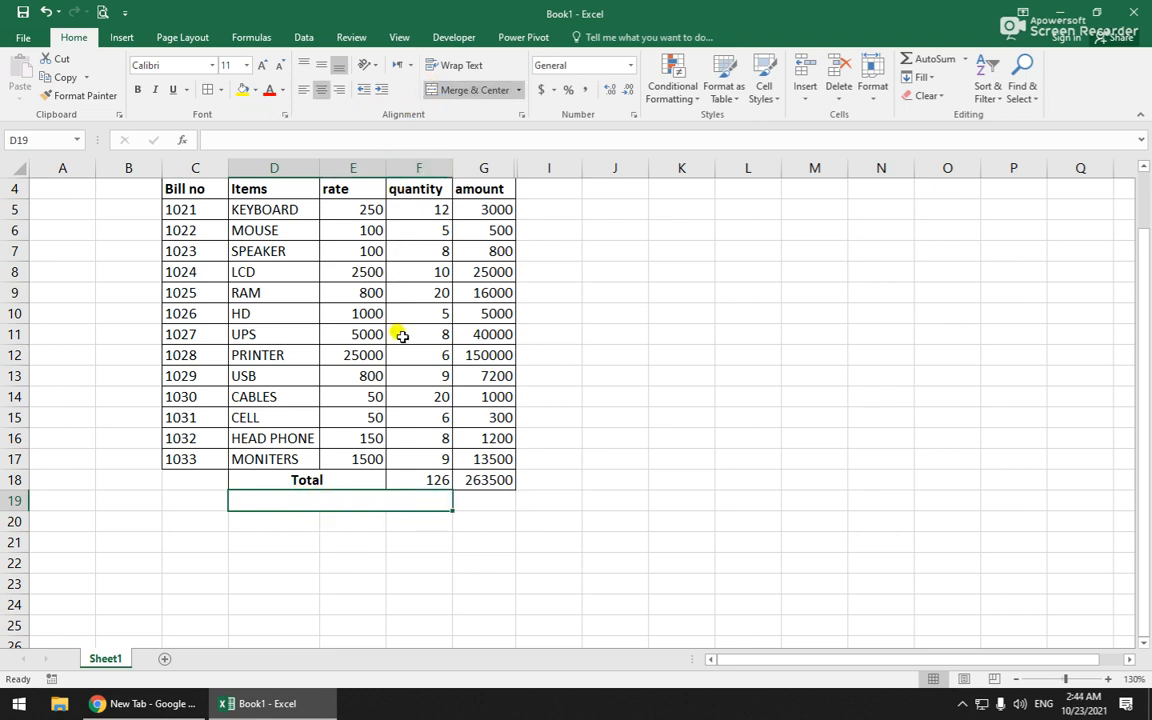
pyautogui.doubleClick(356, 497)
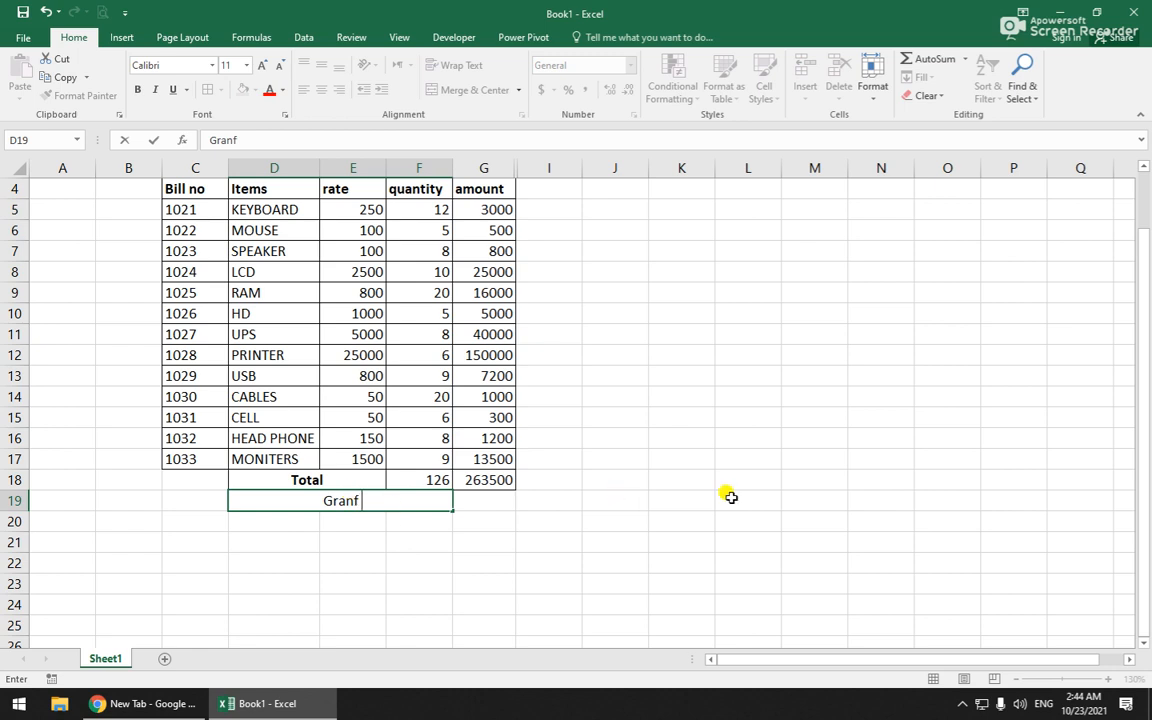
pyautogui.press('BackSpace')
pyautogui.press('BackSpace')
pyautogui.write('d Total')
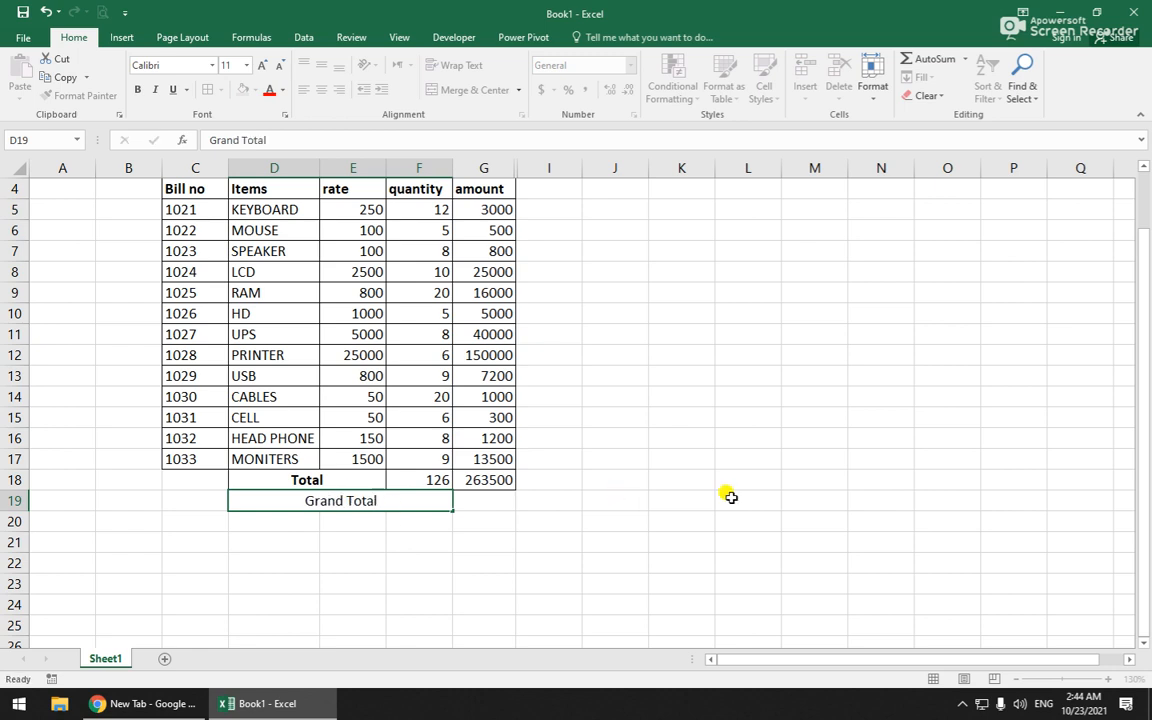
pyautogui.press('Tab')
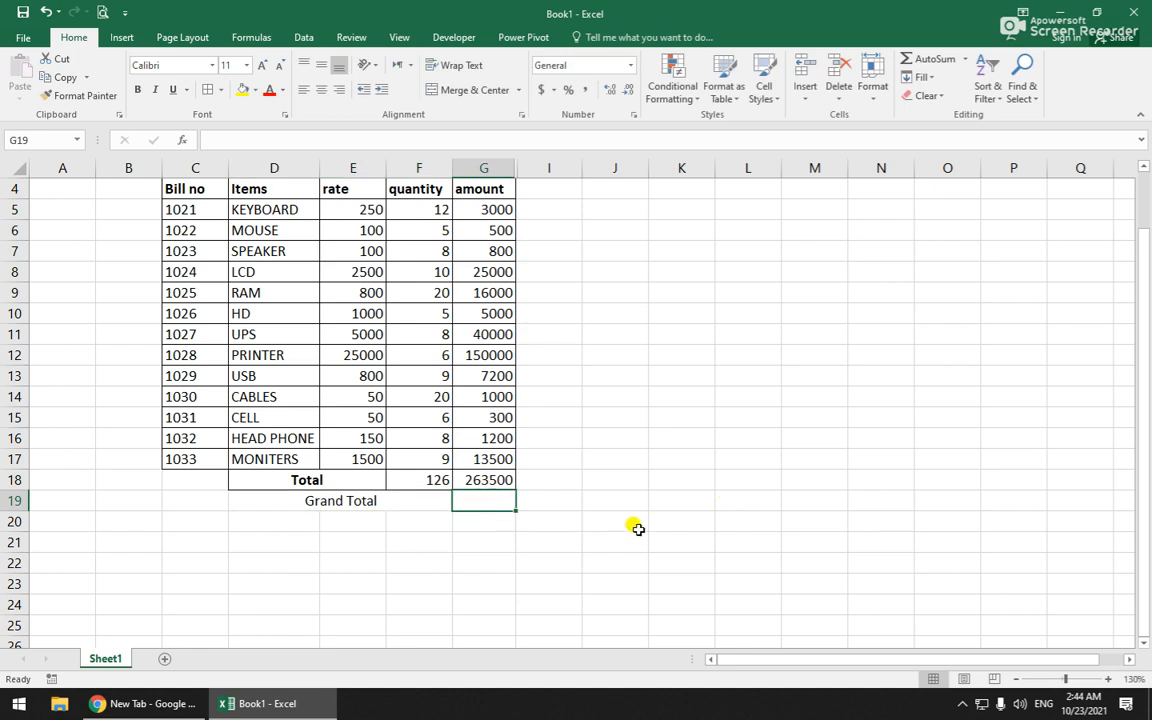
# Enter 263500 as the Grand Total amount in G19
pyautogui.write('26')
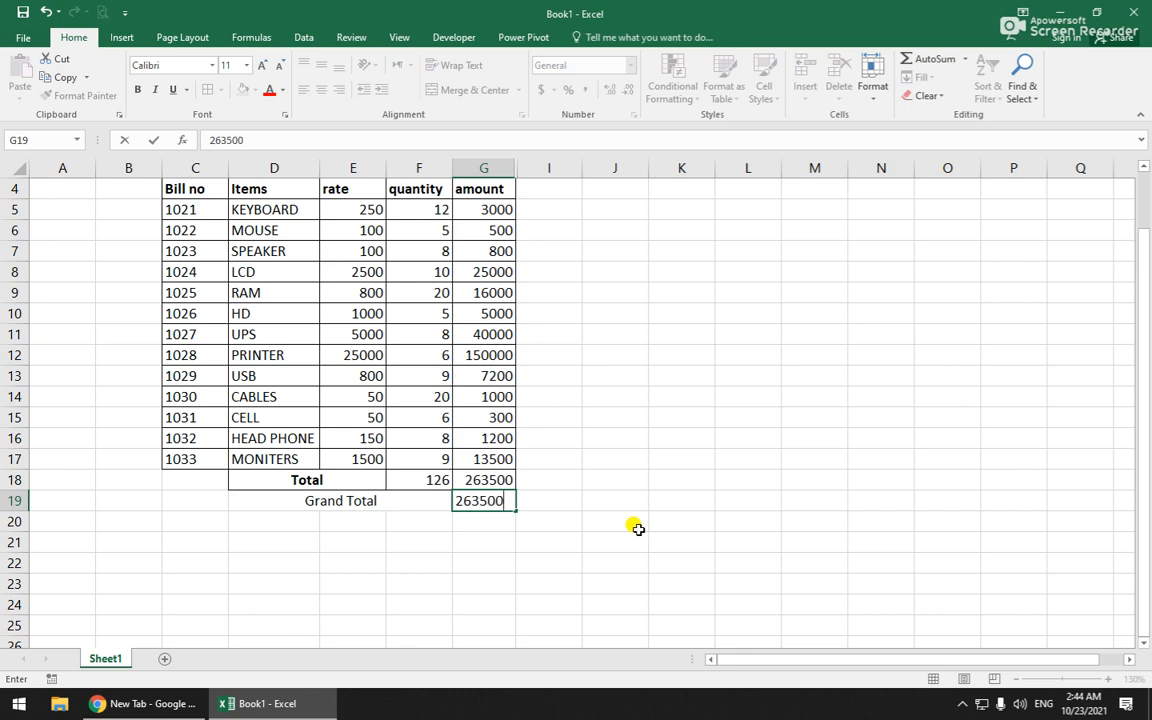
pyautogui.write('3500')
pyautogui.press('Return')
# Make the Grand Total row D19:G19 bold and increase its font size to 16
pyautogui.click(265, 498)
pyautogui.moveTo(265, 498); pyautogui.dragTo(475, 515)
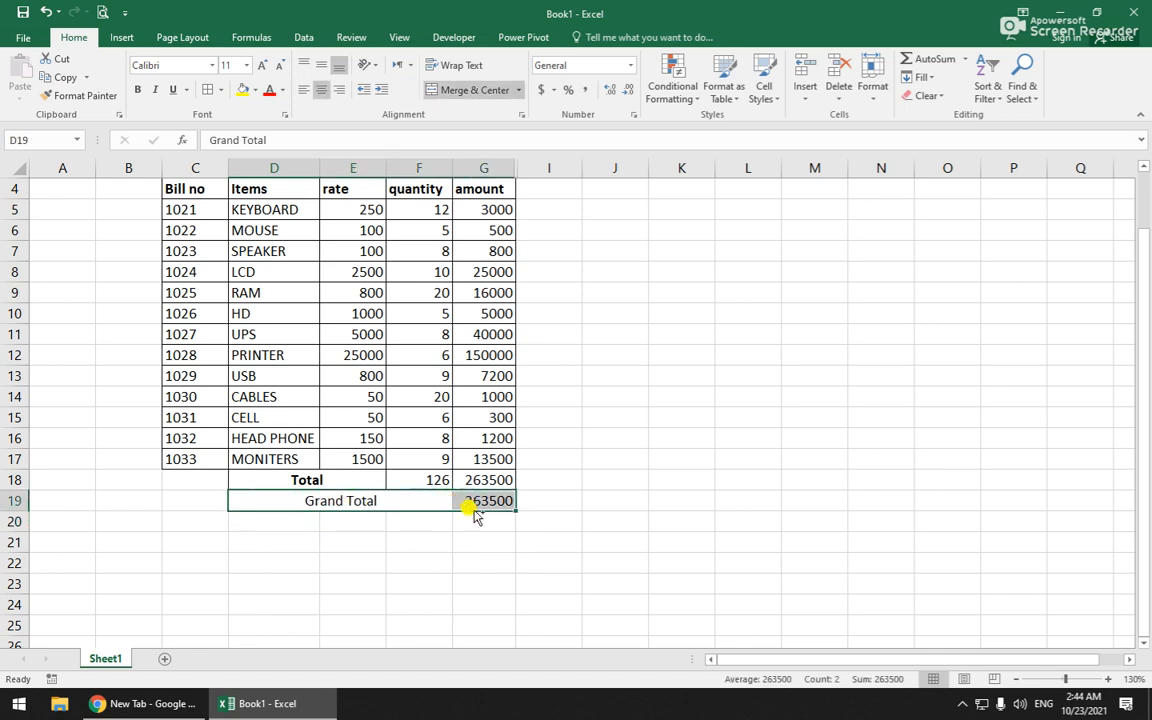
pyautogui.hotkey('ctrl', 'b')
pyautogui.click(263, 66)
pyautogui.click(263, 66)
pyautogui.click(263, 66)
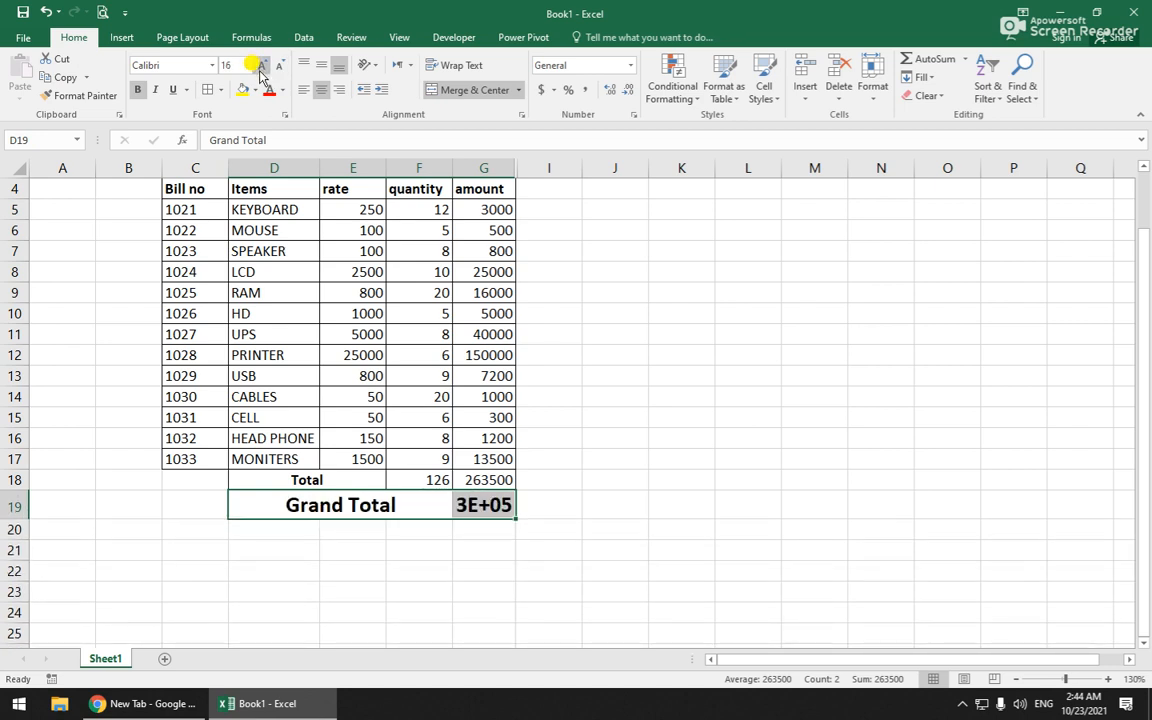
# AutoFit column G to the width of the enlarged Grand Total amount
pyautogui.moveTo(514, 162); pyautogui.dragTo(514, 162)
pyautogui.doubleClick(514, 162)
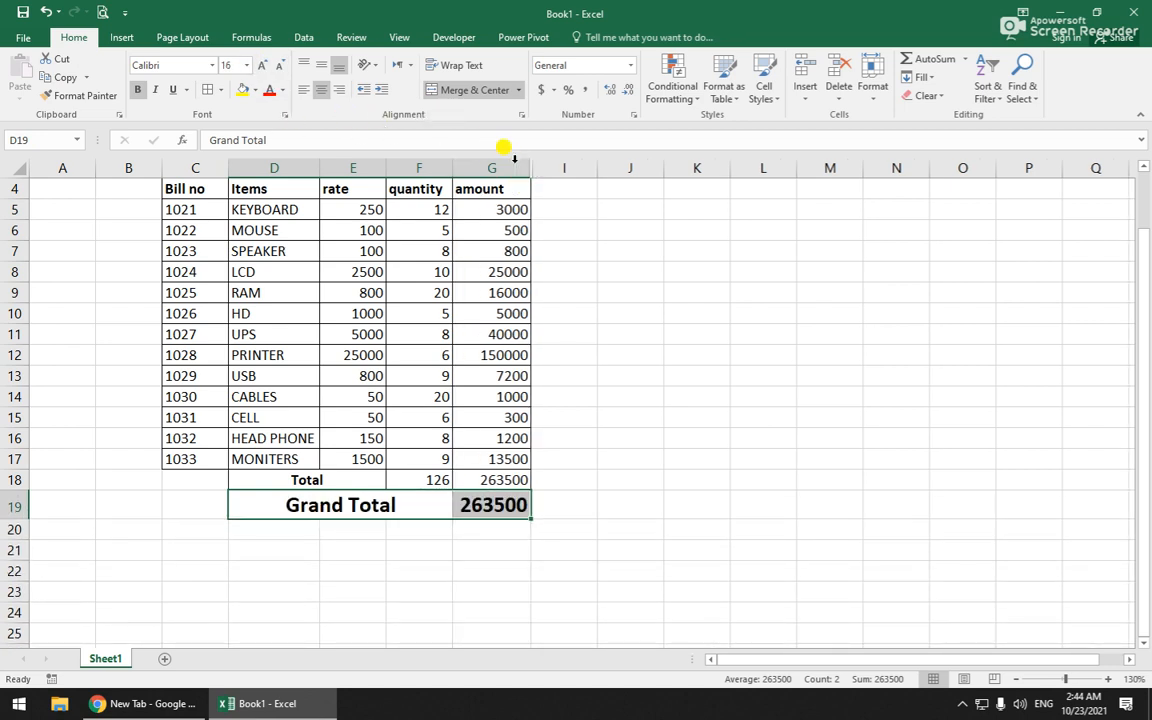
pyautogui.click(630, 436)
# Increase the font size of the ABC title in the merged cell C1 to 22
pyautogui.scroll(1, 631, 437)
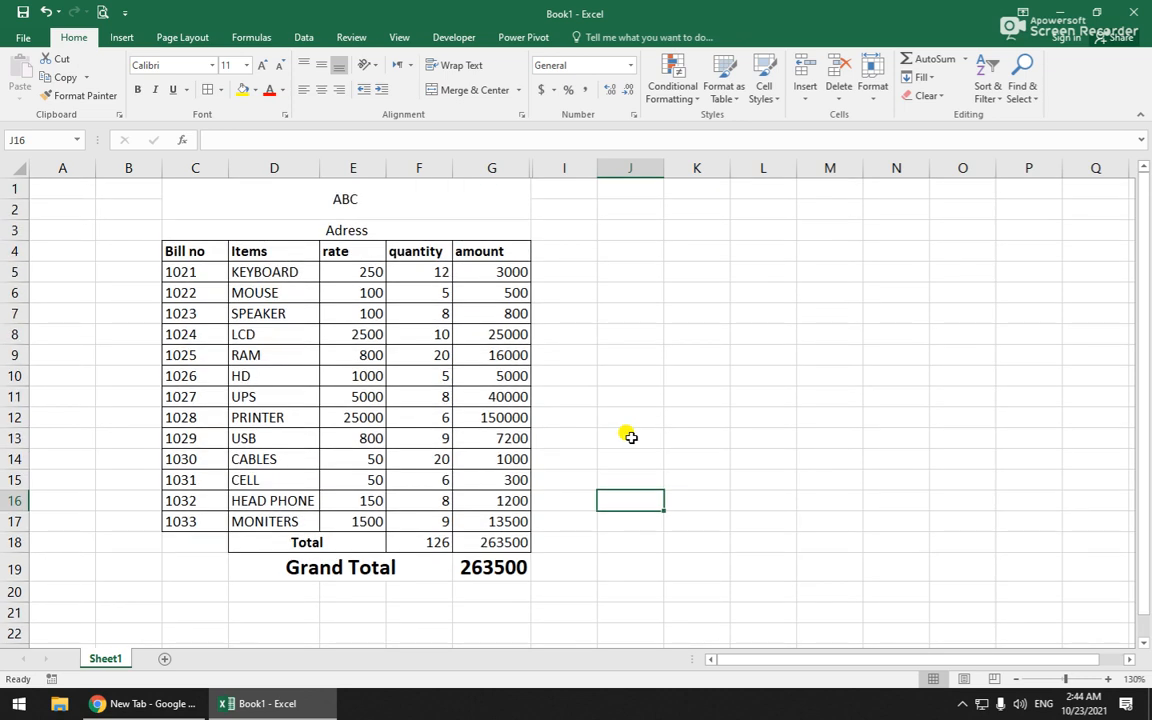
pyautogui.click(298, 208)
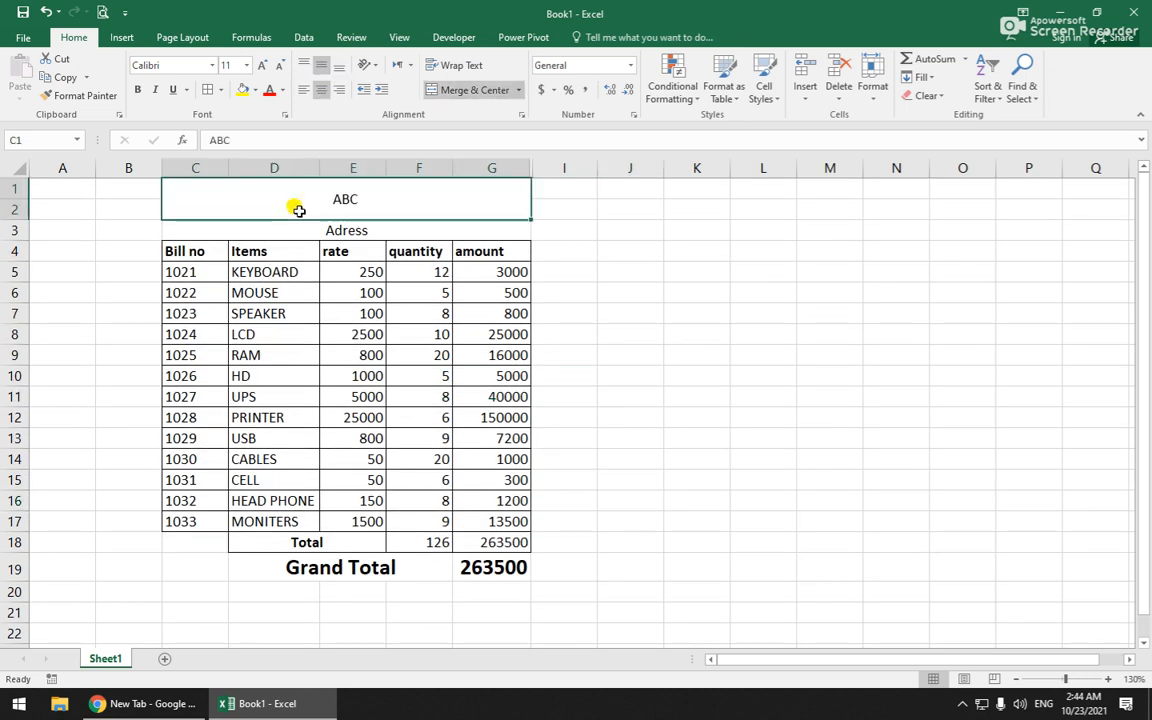
pyautogui.click(264, 66)
pyautogui.click(264, 66)
pyautogui.click(264, 66)
pyautogui.click(264, 66)
# Set the font size of the Adress line in C3 to 18
pyautogui.click(298, 229)
pyautogui.click(304, 64)
pyautogui.write('18')
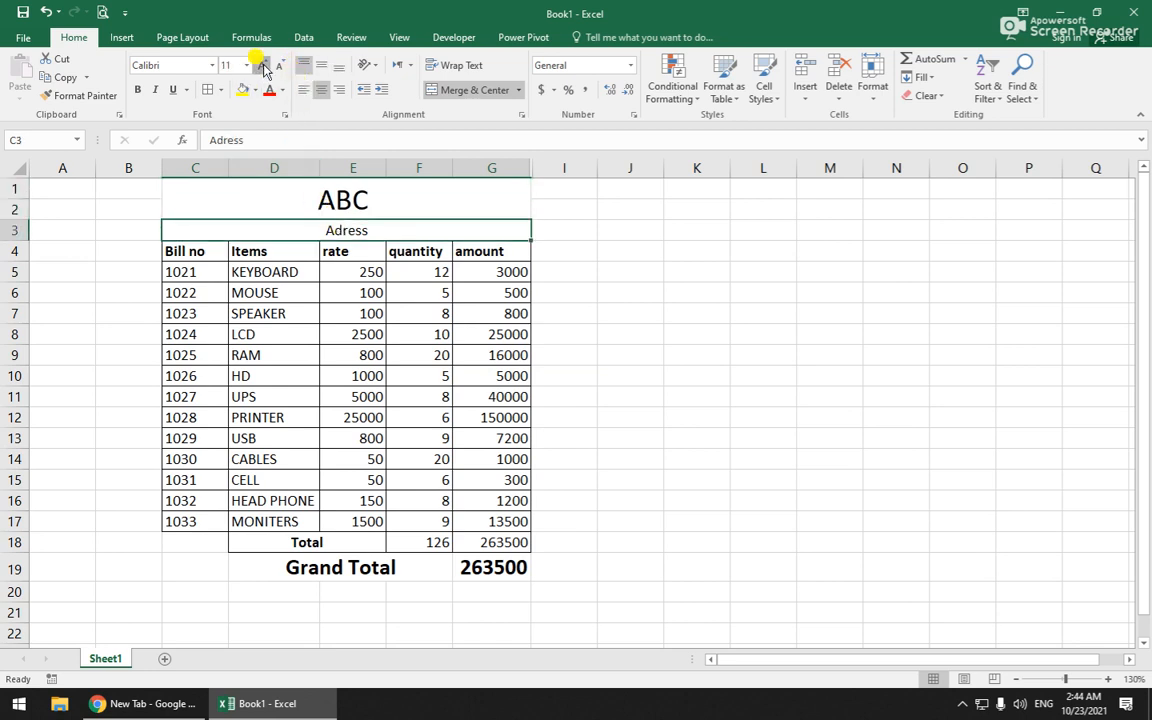
pyautogui.press('Return')
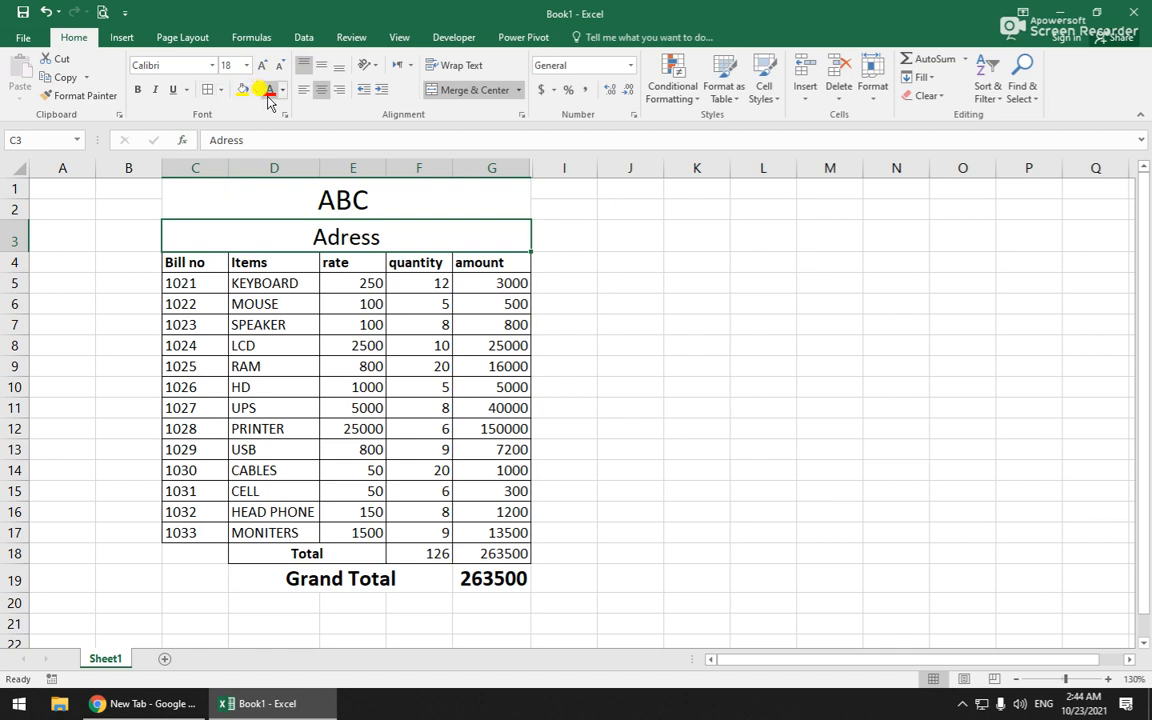
# Fill the Adress line in C3 and the ABC title in C1 with yellow
pyautogui.click(242, 90)
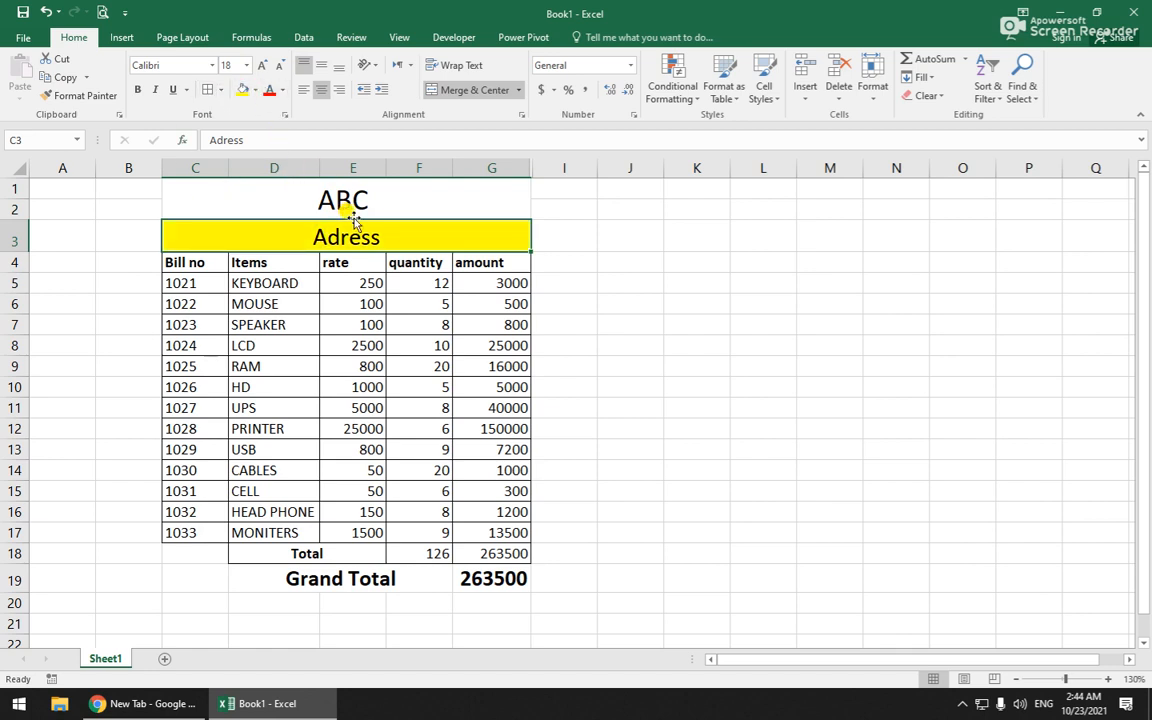
pyautogui.click(388, 205)
pyautogui.click(242, 90)
pyautogui.click(584, 400)
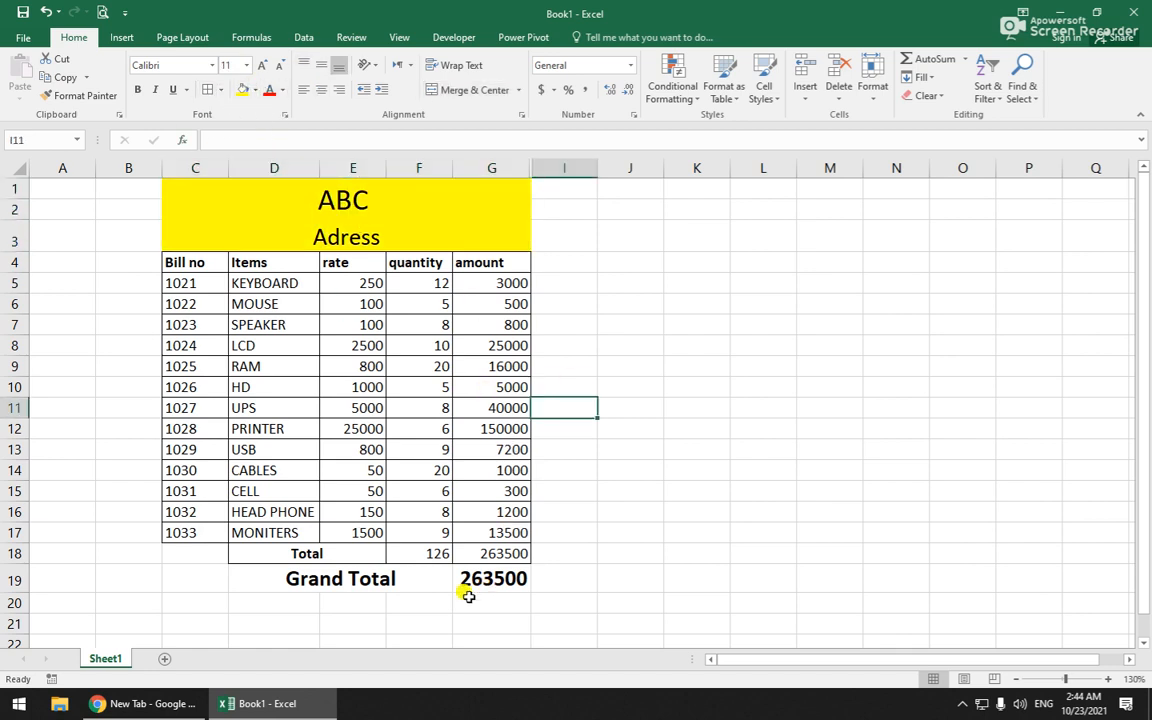
# Apply all borders to the Grand Total row across D19:G19
pyautogui.moveTo(288, 570); pyautogui.dragTo(463, 578)
pyautogui.click(207, 90)
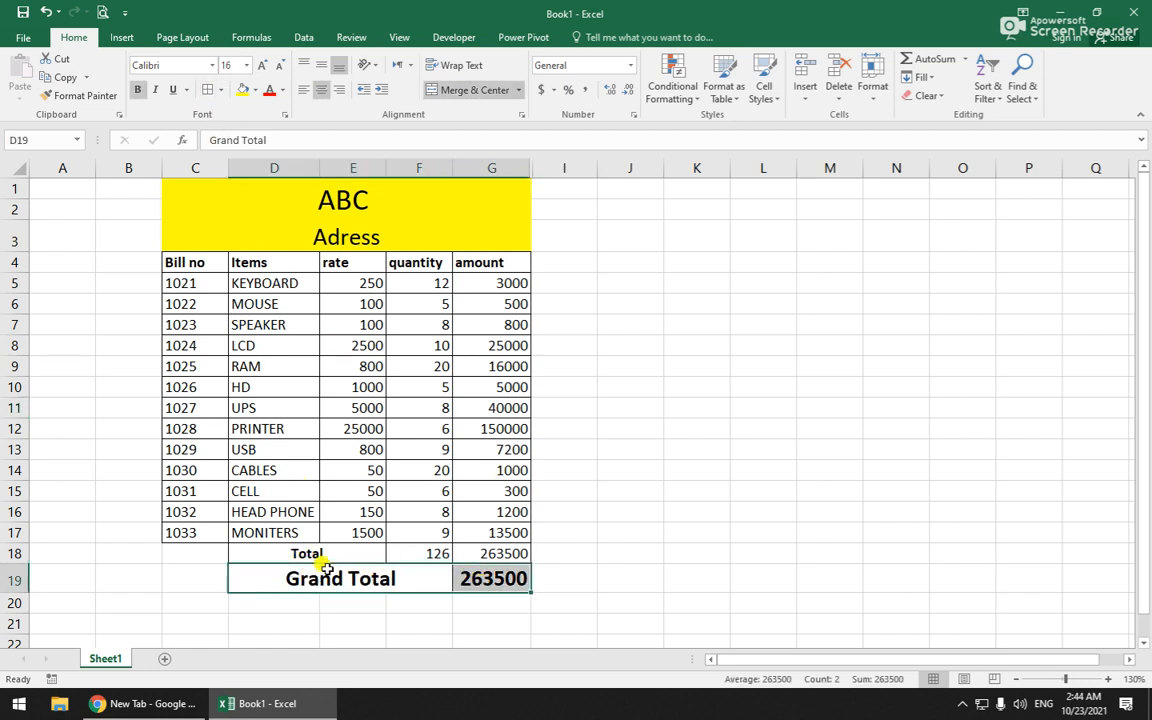
pyautogui.click(712, 528)
pyautogui.moveTo(290, 553); pyautogui.dragTo(480, 586)
pyautogui.click(490, 641)
# Fill the Grand Total row D19:G19 with light gray
pyautogui.moveTo(350, 573); pyautogui.dragTo(487, 579)
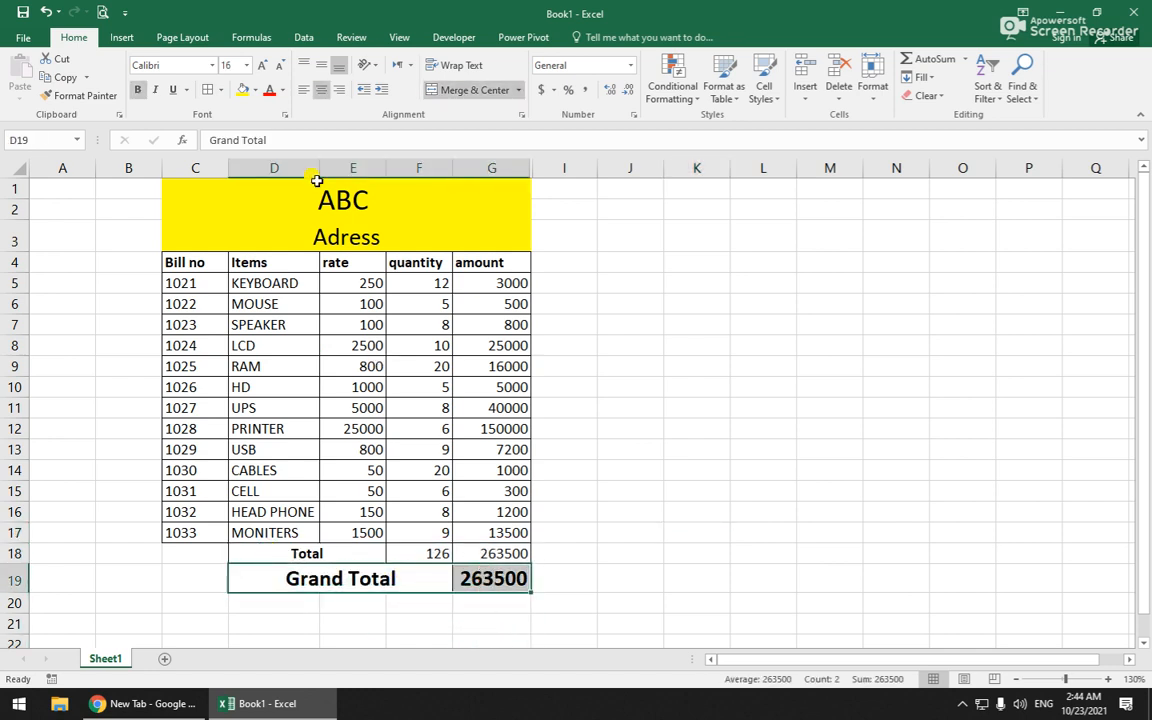
pyautogui.click(282, 90)
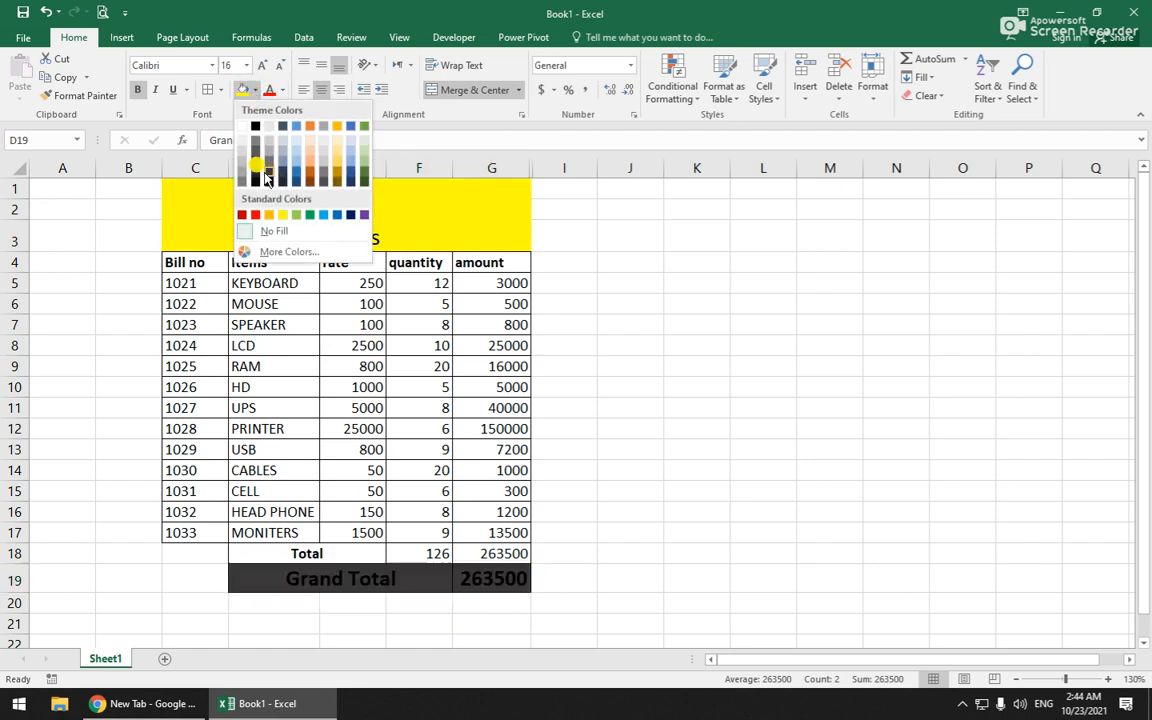
pyautogui.click(242, 150)
# Fill the Total label in D18 and the column headings in C4:G4 with the same light gray
pyautogui.click(329, 550)
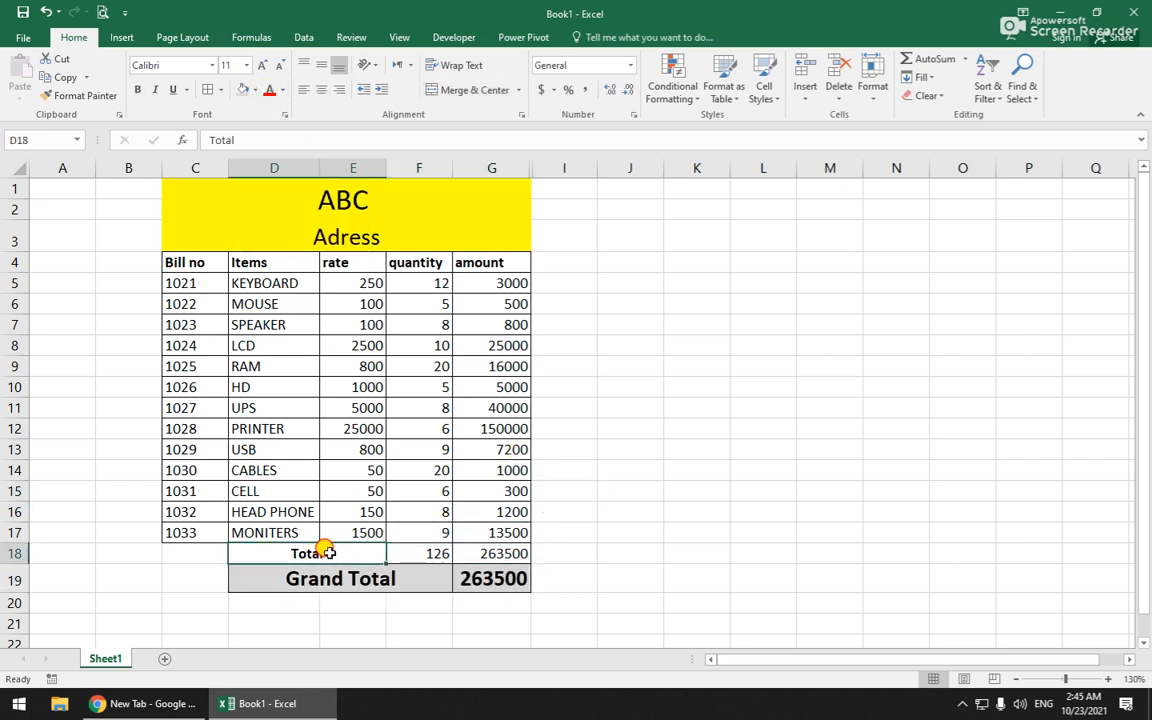
pyautogui.click(242, 91)
pyautogui.click(630, 387)
pyautogui.moveTo(200, 261); pyautogui.dragTo(527, 257)
pyautogui.click(240, 89)
pyautogui.click(758, 342)
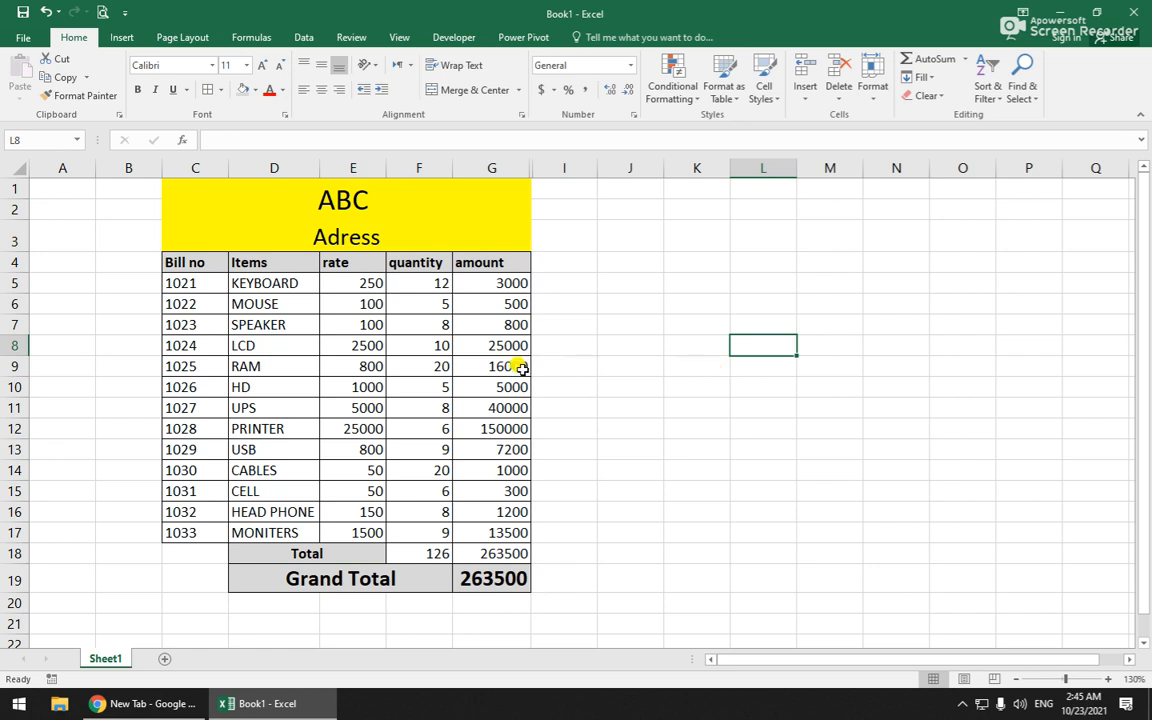
# Apply a thick outside border around the whole bill, C1:G19
pyautogui.click(608, 384)
pyautogui.click(177, 168)
pyautogui.click(616, 304)
pyautogui.moveTo(221, 220); pyautogui.dragTo(410, 582)
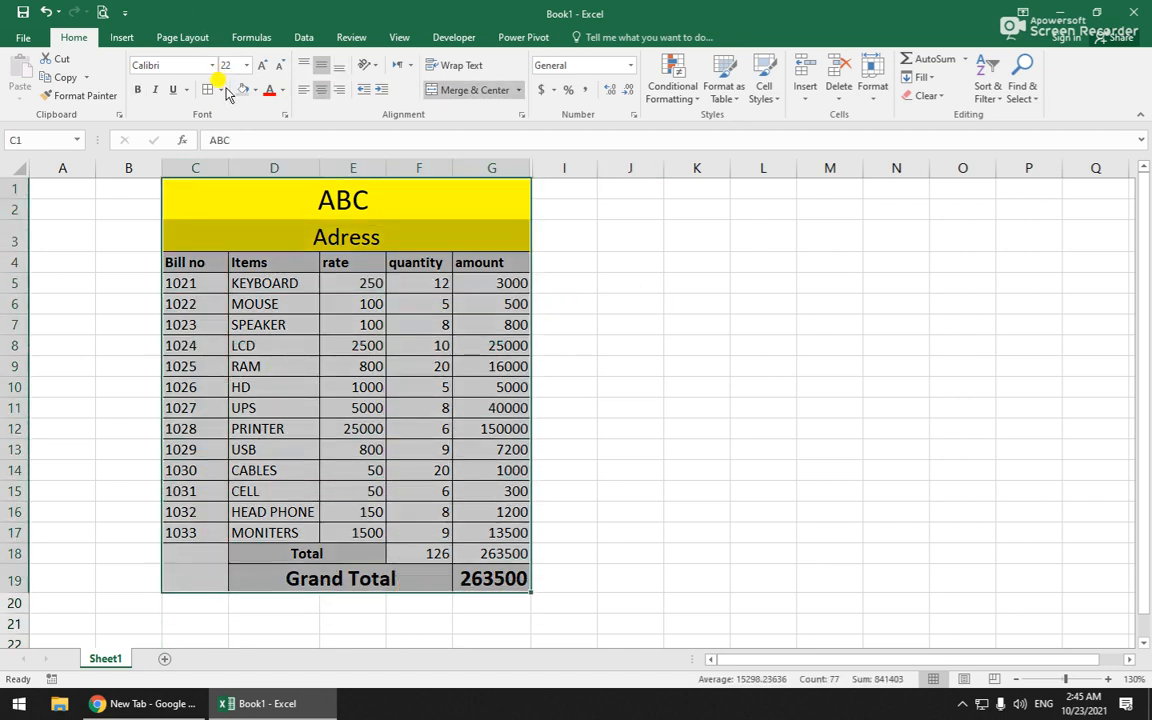
pyautogui.click(220, 89)
pyautogui.click(256, 266)
pyautogui.click(617, 471)
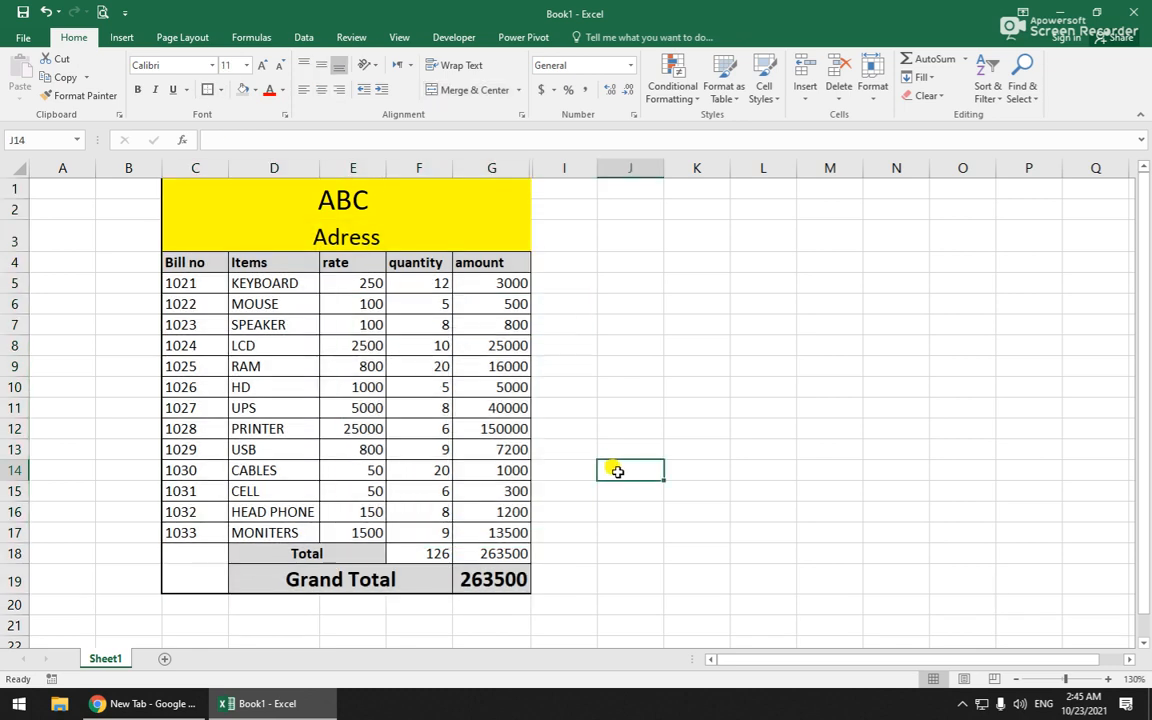
# Check the bill's page layout in the print preview and return to the worksheet
pyautogui.click(102, 12)
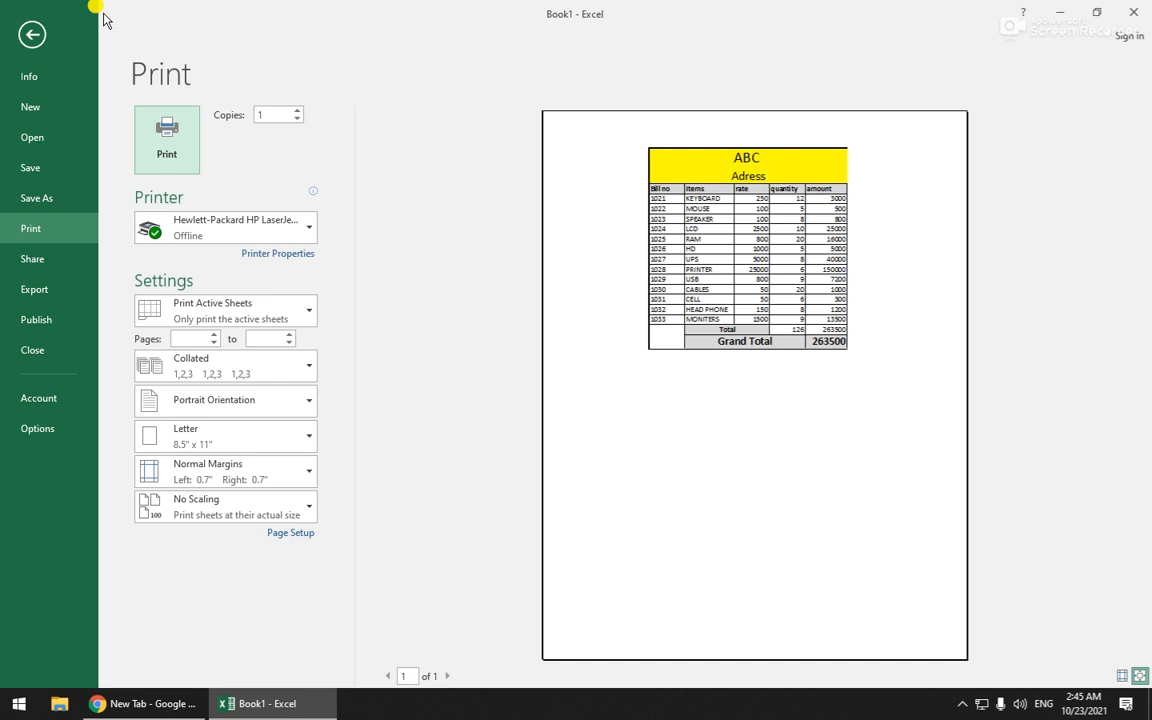
pyautogui.press('Escape')
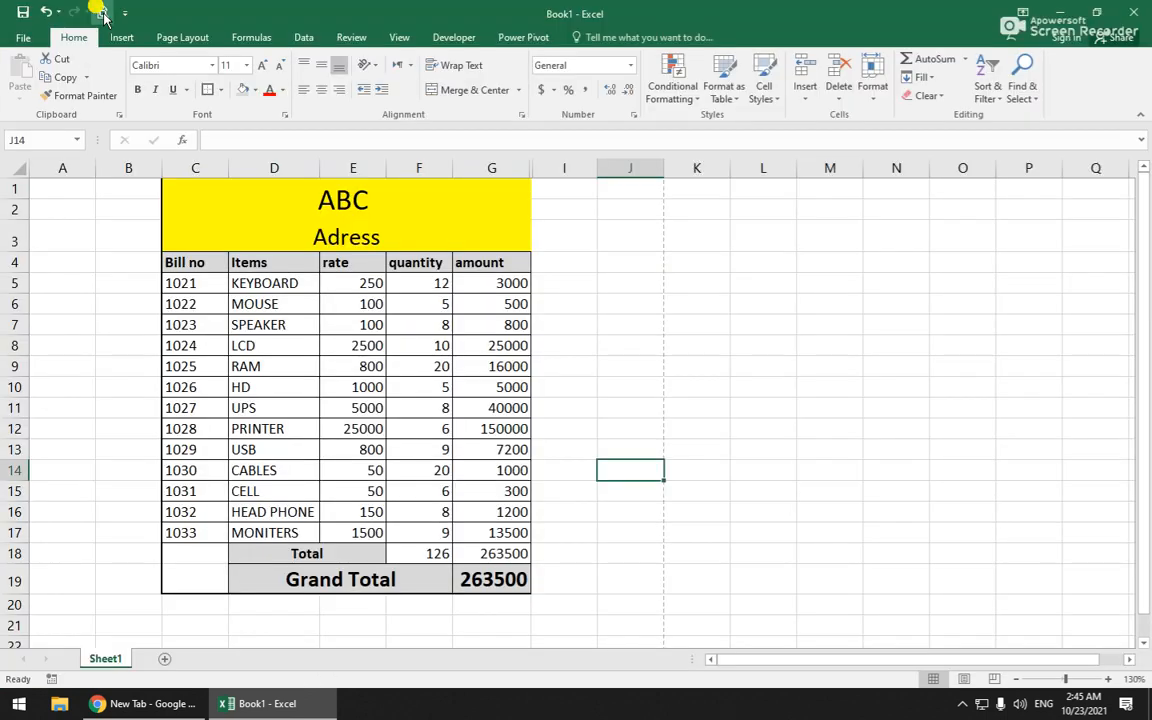